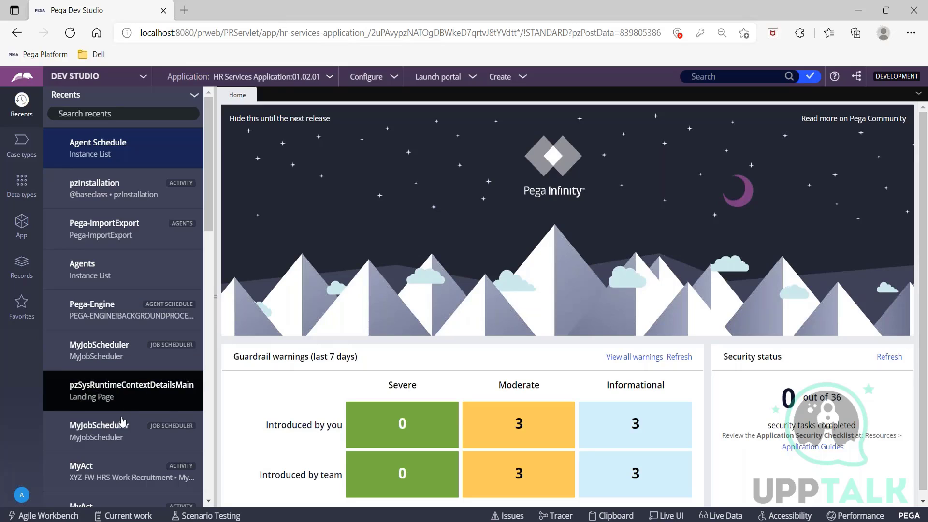
- Open the MyJobScheduler job scheduler rule and review its definition through to the alerts configuration
{"action": "left_click", "coordinate": [118, 441]}
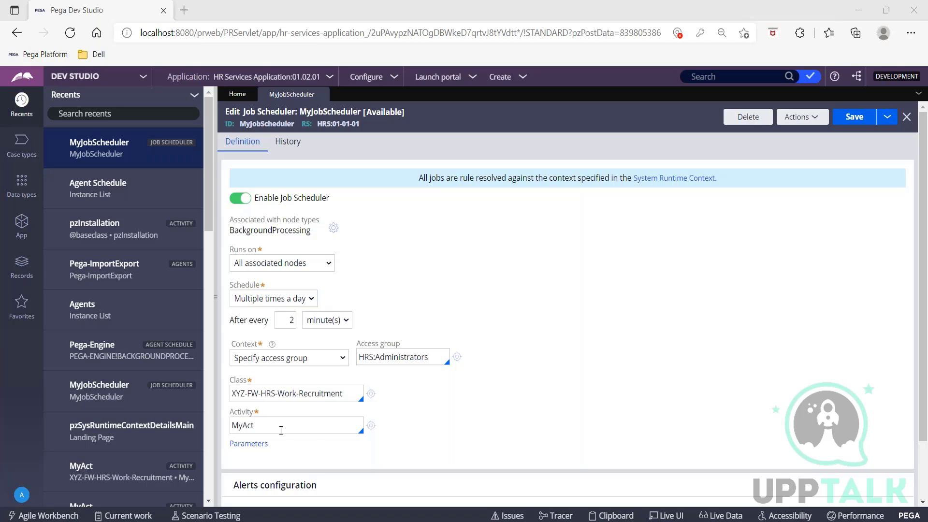
{"action": "scroll", "coordinate": [281, 430], "scroll_direction": "down", "scroll_amount": 2}
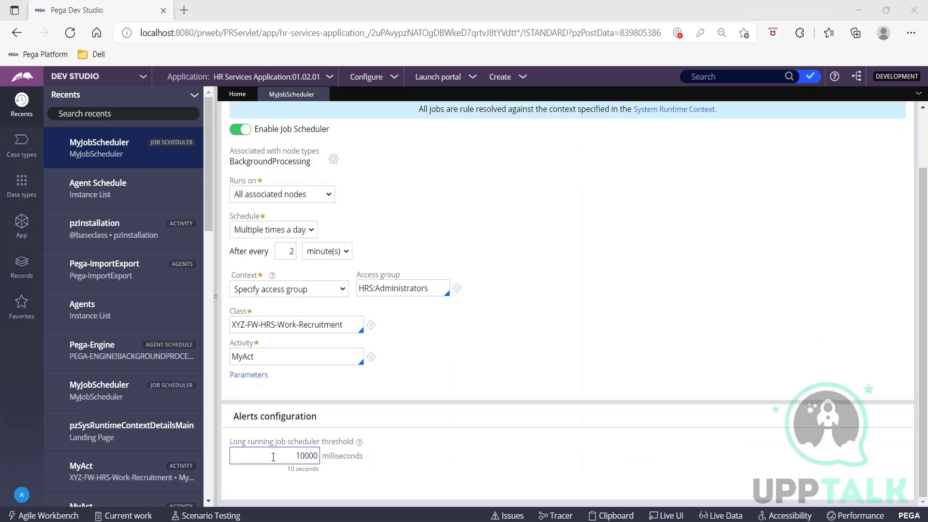
{"action": "scroll", "coordinate": [277, 400], "scroll_direction": "up", "scroll_amount": 2}
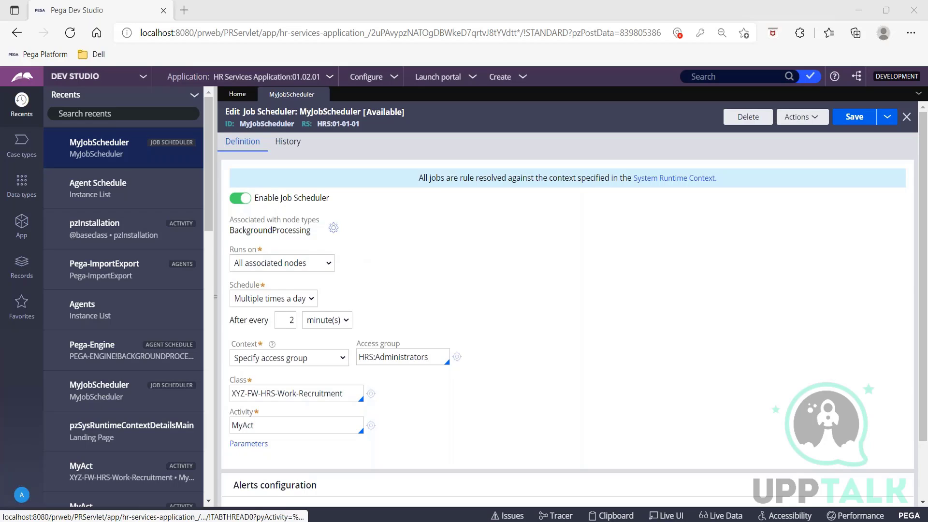
- Add the RealTime and RTDG node types to the job scheduler's associated node types alongside BackgroundProcessing
{"action": "left_click", "coordinate": [333, 227]}
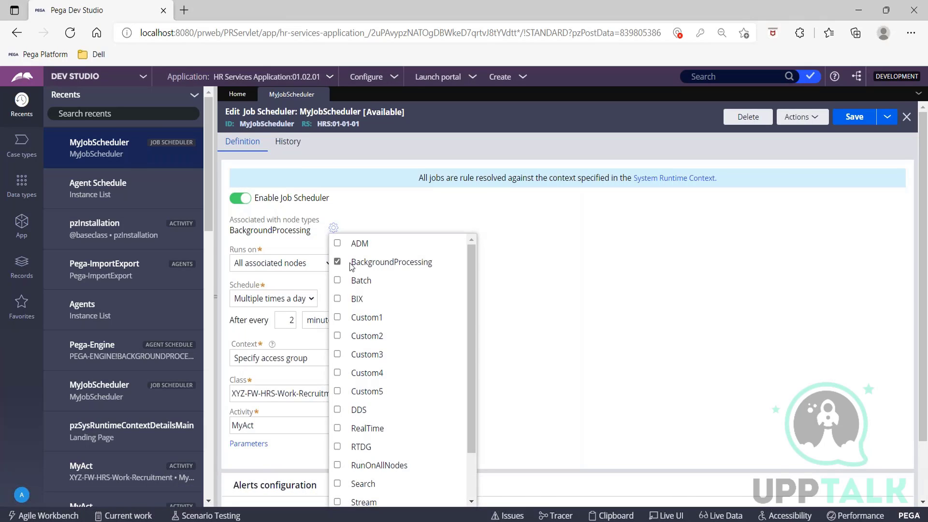
{"action": "double_click", "coordinate": [410, 262]}
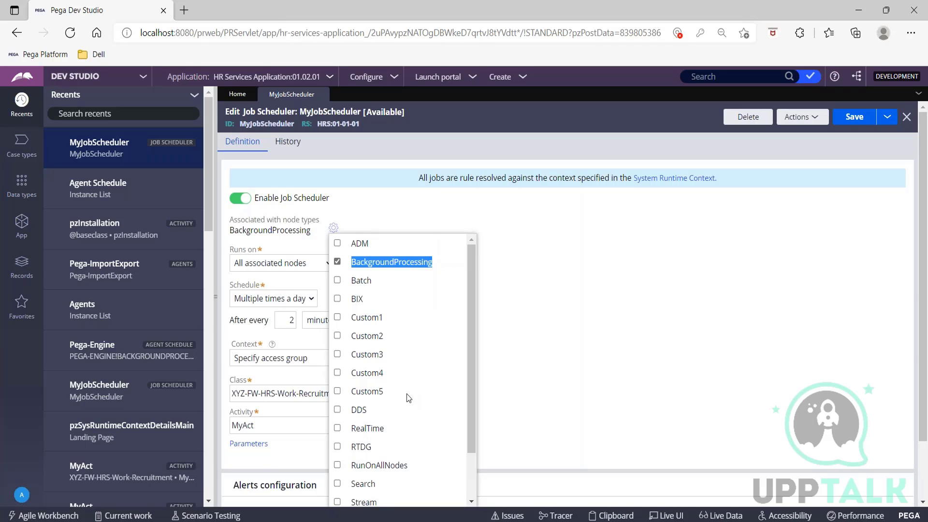
{"action": "scroll", "coordinate": [407, 393], "scroll_direction": "down", "scroll_amount": 2}
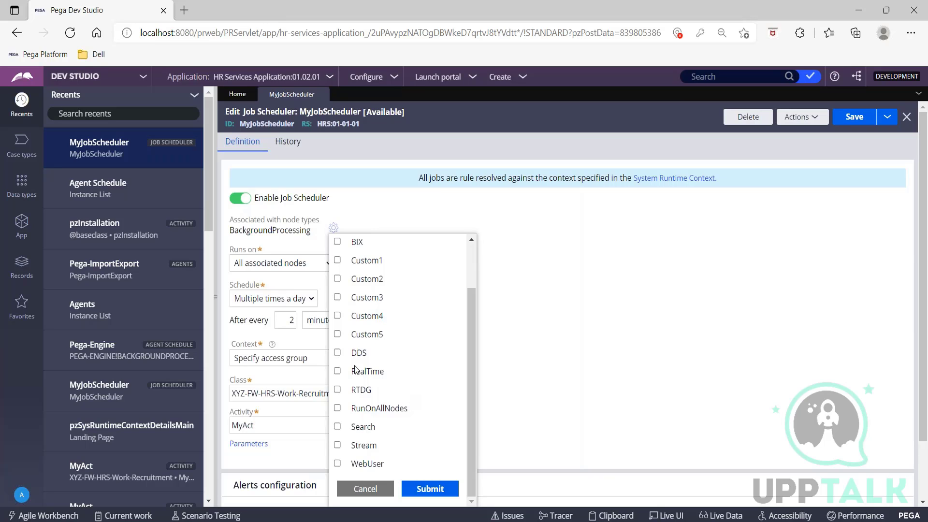
{"action": "left_click", "coordinate": [337, 371]}
{"action": "left_click", "coordinate": [338, 390]}
{"action": "left_click", "coordinate": [428, 489]}
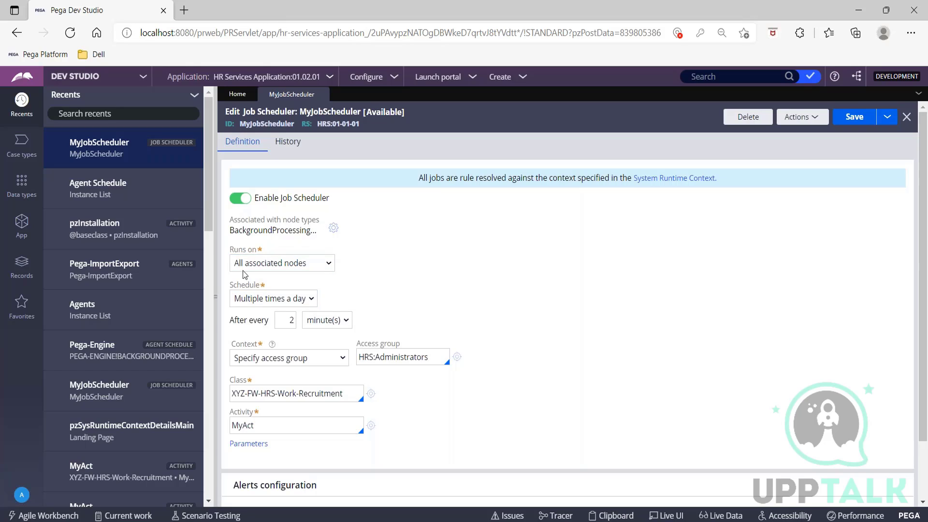
- Set the job scheduler to run on any one associated node
{"action": "left_click", "coordinate": [281, 267]}
{"action": "left_click", "coordinate": [274, 293]}
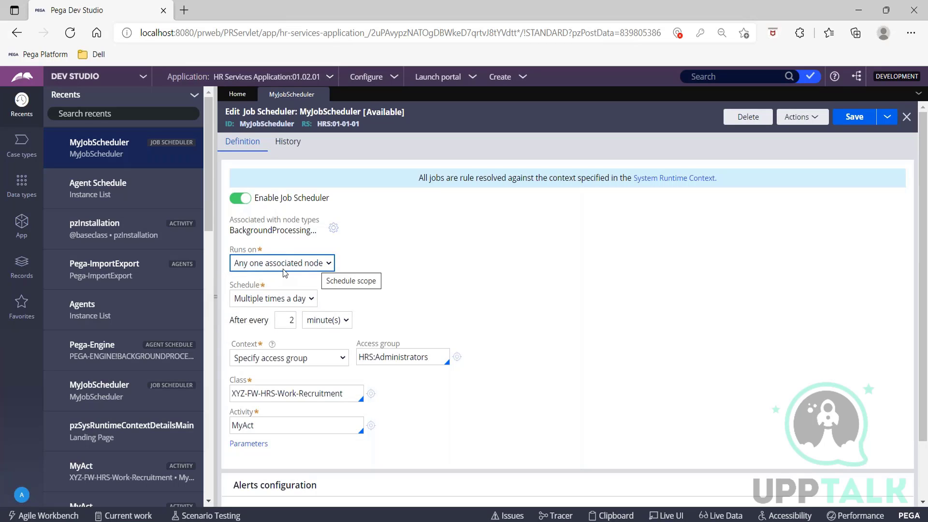
{"action": "left_click", "coordinate": [281, 230]}
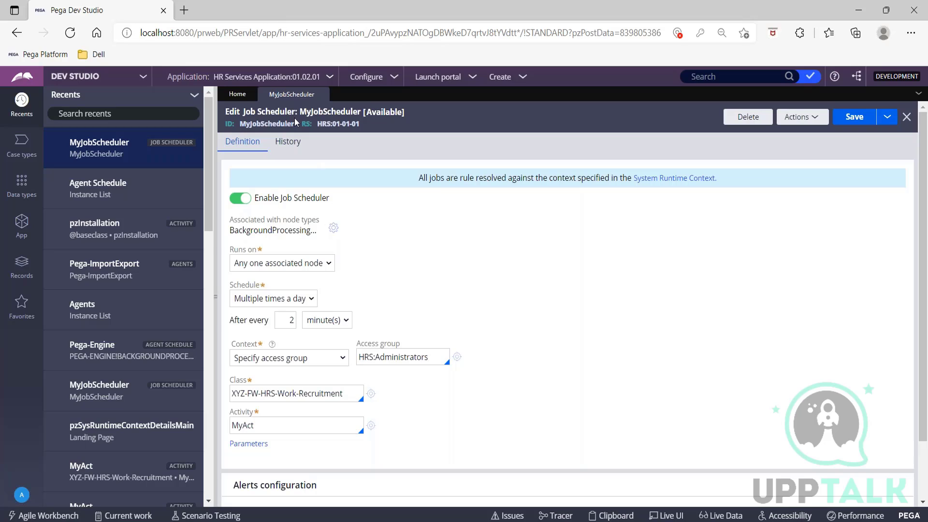
- Set the job scheduler to run on all associated nodes and show the full list of its associated node types
{"action": "left_click", "coordinate": [294, 265]}
{"action": "left_click", "coordinate": [304, 281]}
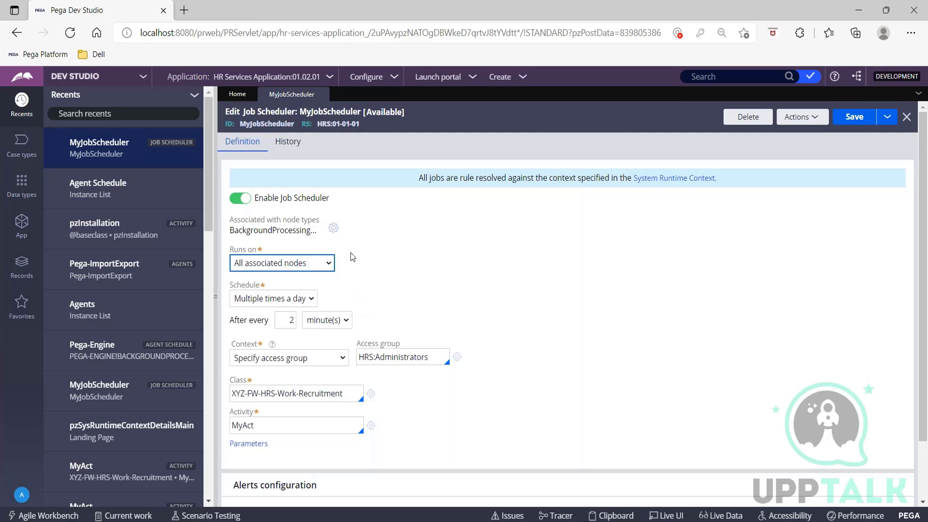
{"action": "left_click", "coordinate": [354, 225]}
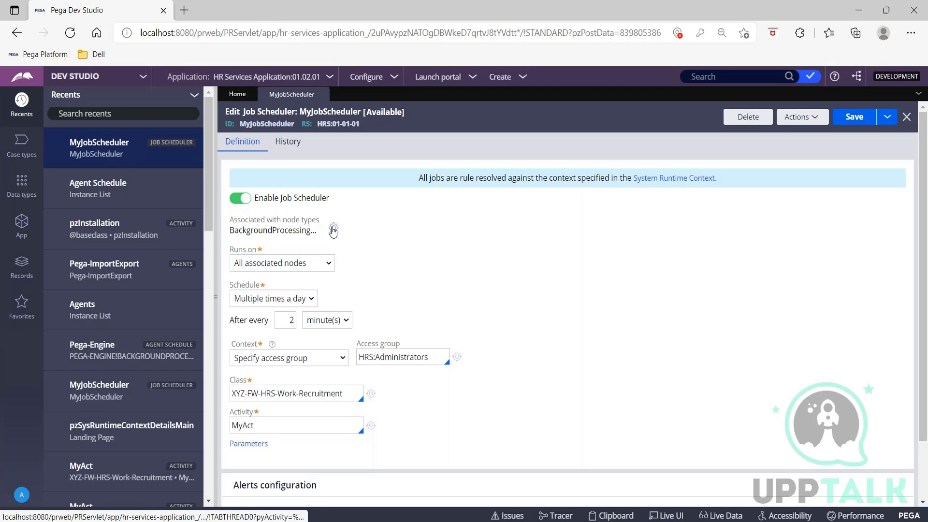
{"action": "mouse_move", "coordinate": [299, 238]}
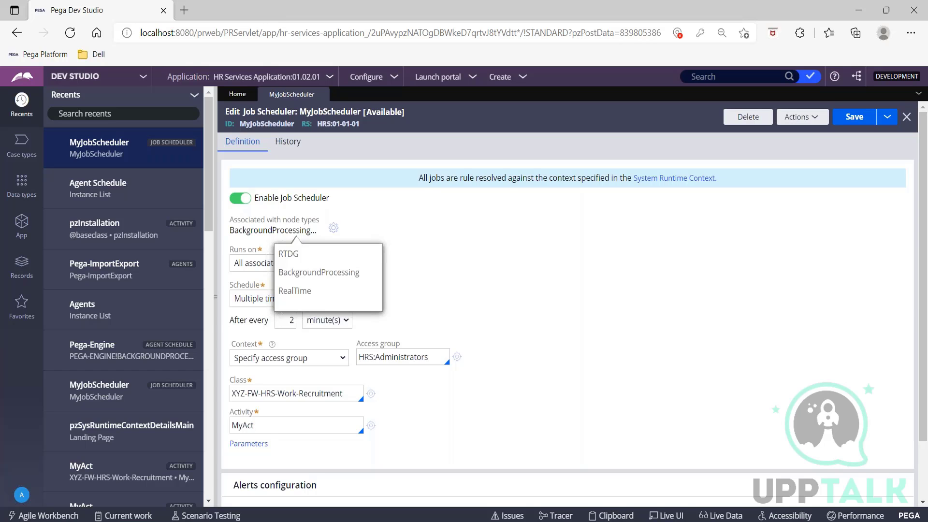
- Open the list of Queue Processor instances from the records explorer
{"action": "left_click_drag", "start_coordinate": [216, 250], "coordinate": [2, 251]}
{"action": "left_click", "coordinate": [3, 250]}
{"action": "left_click", "coordinate": [21, 263]}
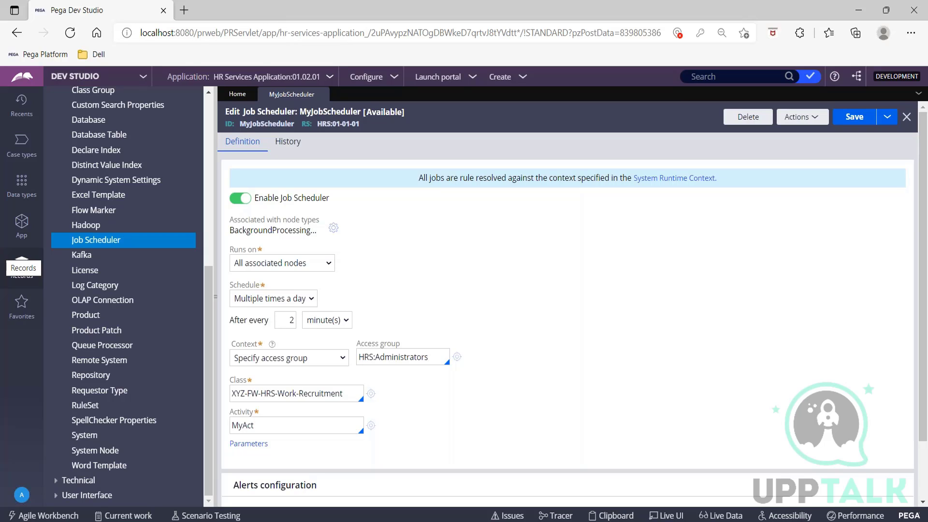
{"action": "left_click", "coordinate": [101, 345]}
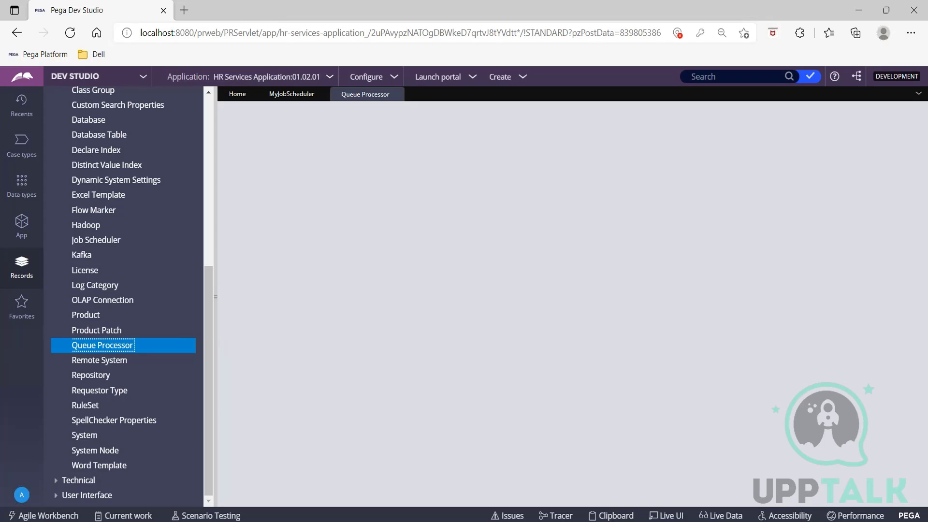
{"action": "left_click", "coordinate": [214, 338]}
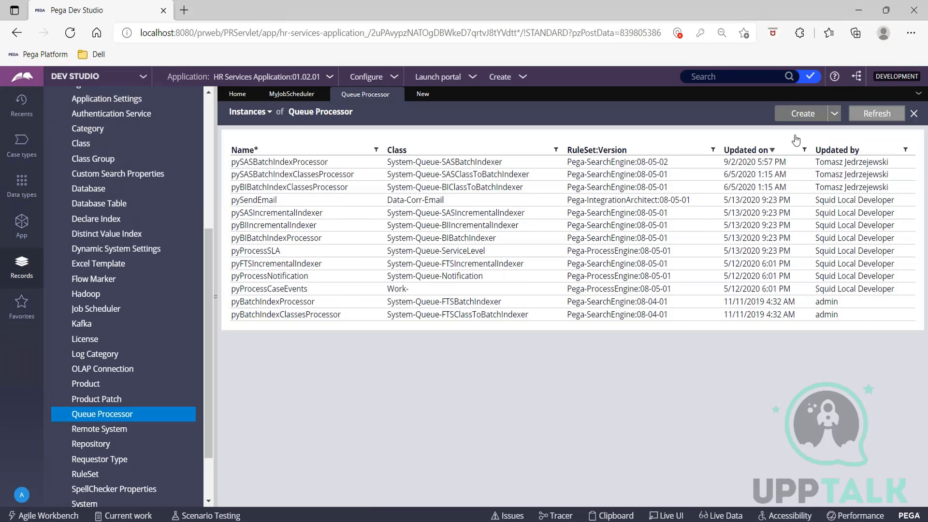
- Create a queue processor labelled MyQueueProcessor in HR Services Application, ruleset HRS version 01-01-01, and open it
{"action": "left_click", "coordinate": [800, 114]}
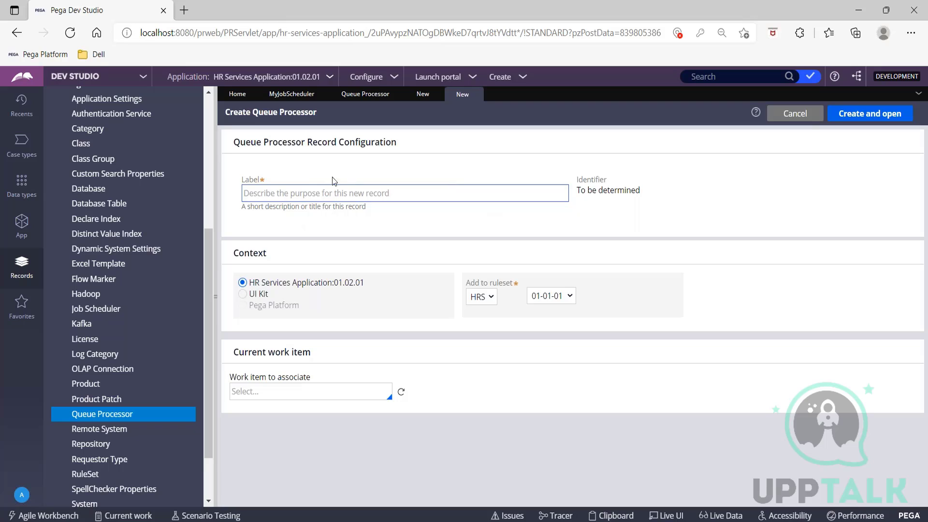
{"action": "left_click", "coordinate": [366, 338]}
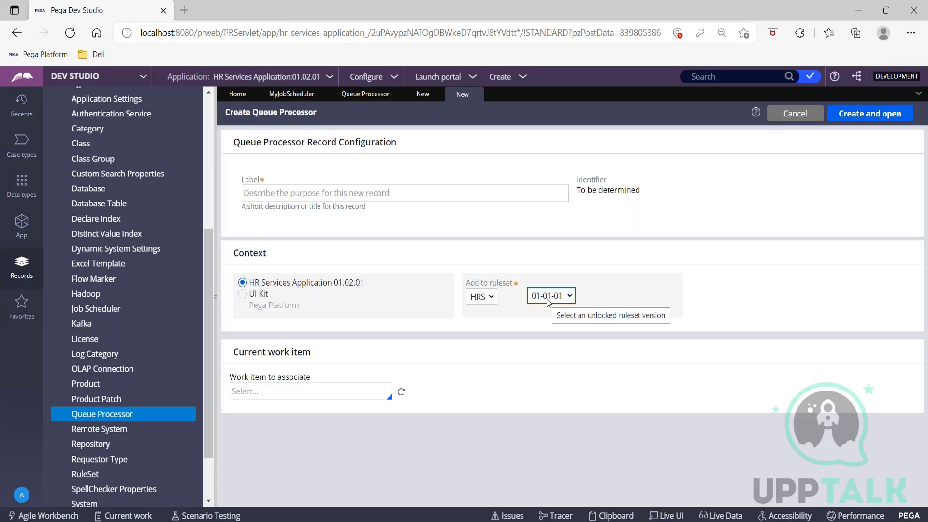
{"action": "left_click", "coordinate": [312, 192]}
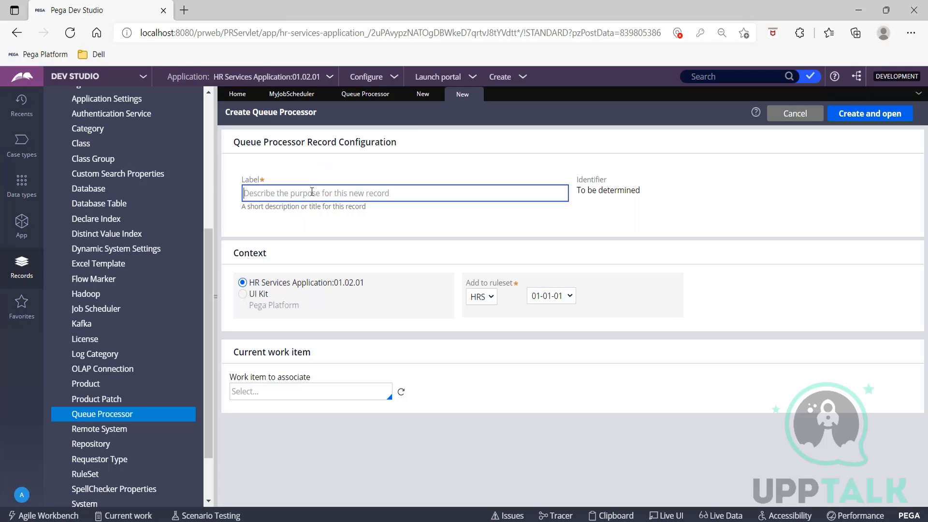
{"action": "type", "text": "My"}
{"action": "key", "text": "BackSpace"}
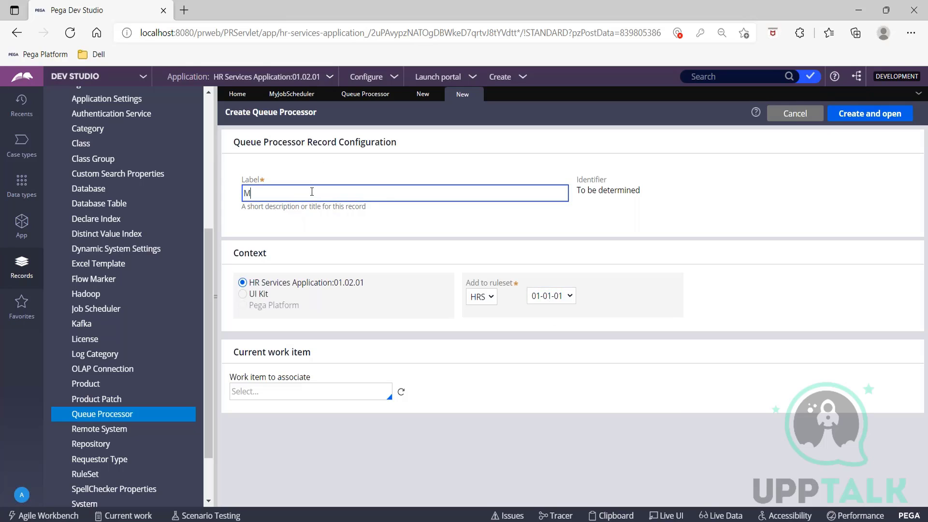
{"action": "type", "text": "yQueueProcessor"}
{"action": "left_click", "coordinate": [877, 120]}
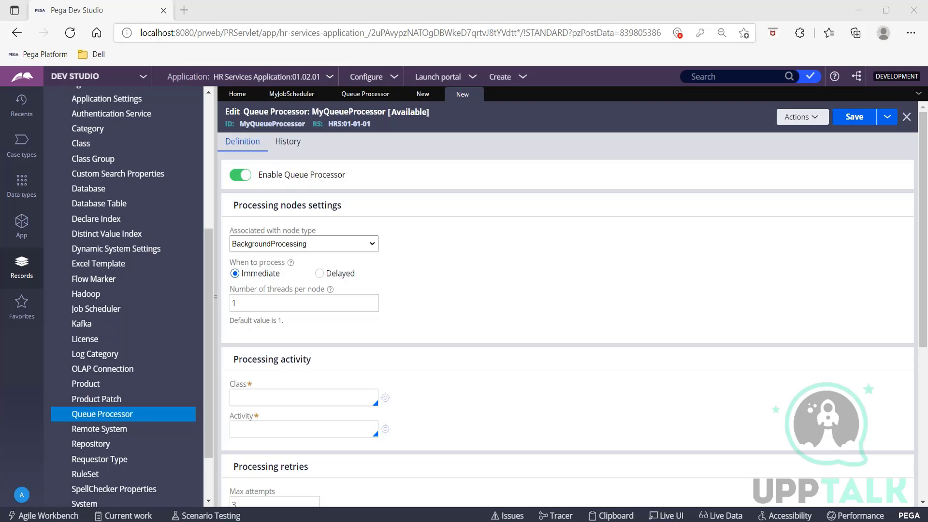
- Collapse the explorer area to widen the rule form and choose BackgroundProcessing as the queue processor's node type
{"action": "left_click", "coordinate": [213, 212]}
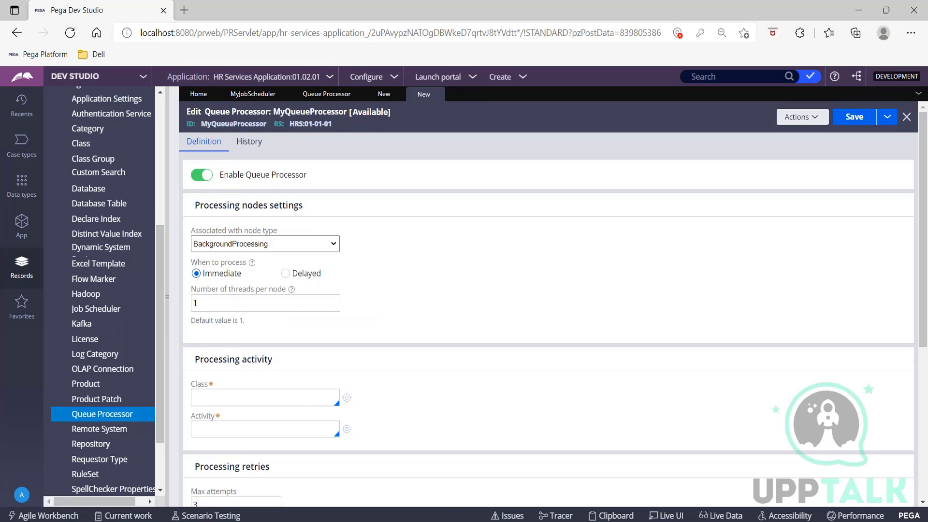
{"action": "left_click_drag", "start_coordinate": [214, 212], "coordinate": [2, 213]}
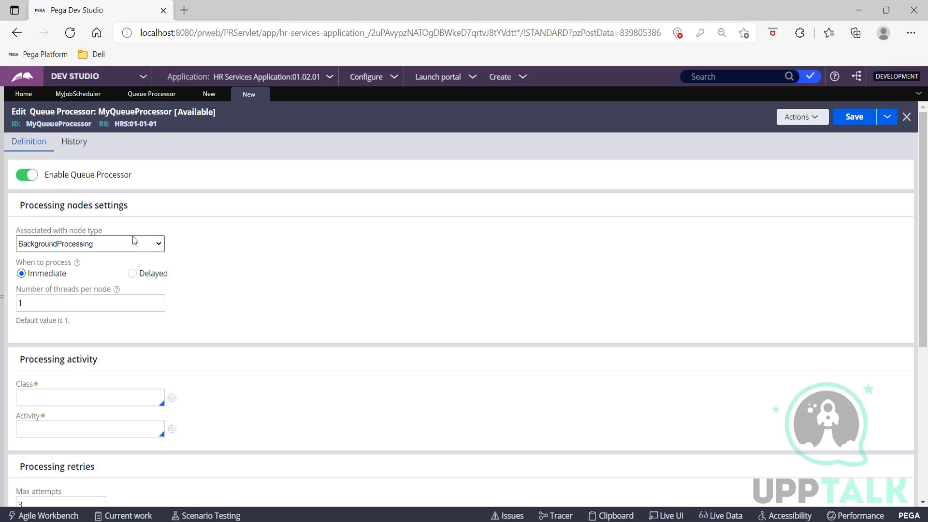
{"action": "left_click", "coordinate": [159, 245]}
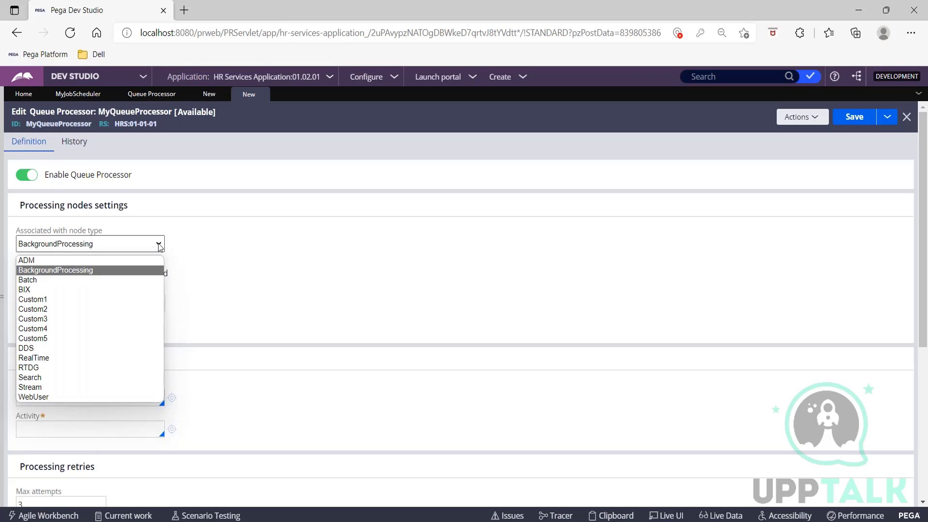
{"action": "left_click", "coordinate": [126, 271]}
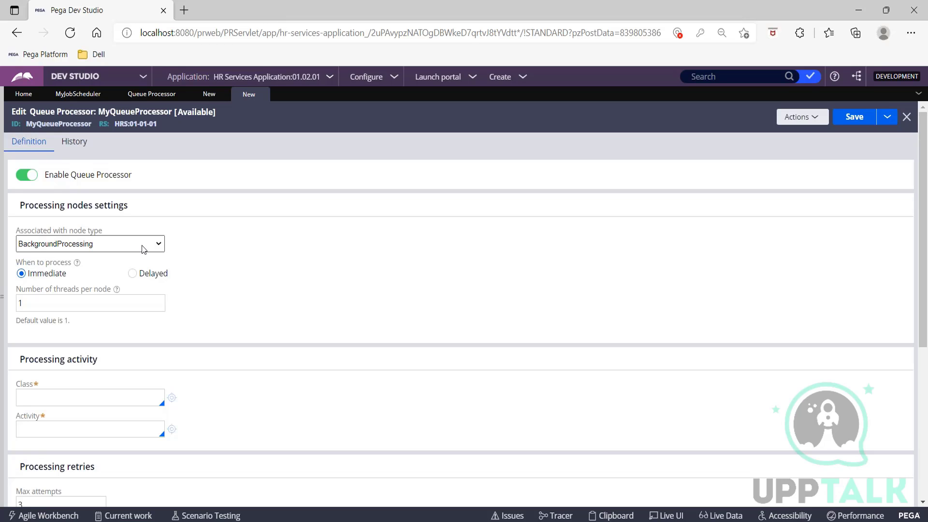
- Try Custom3 as the queue processor's node type and switch it back to BackgroundProcessing
{"action": "left_click", "coordinate": [120, 248]}
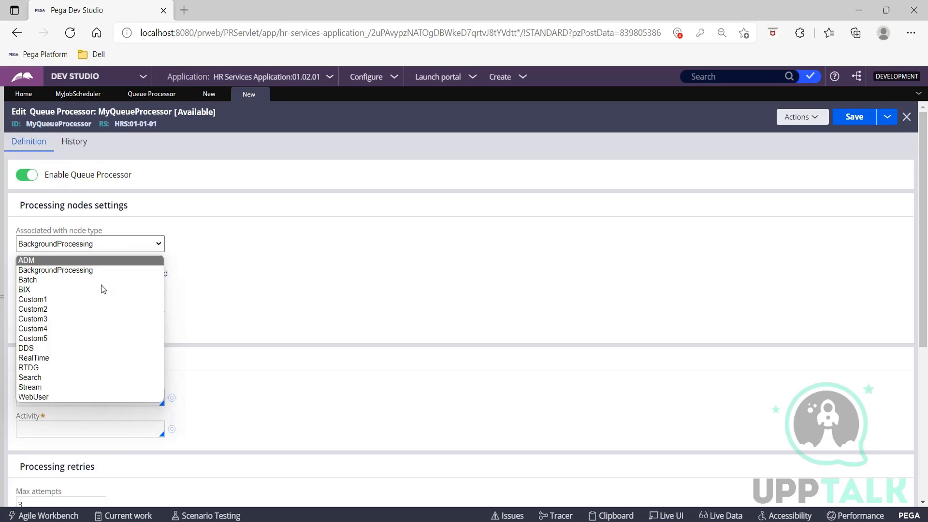
{"action": "left_click", "coordinate": [94, 321]}
{"action": "left_click", "coordinate": [105, 244]}
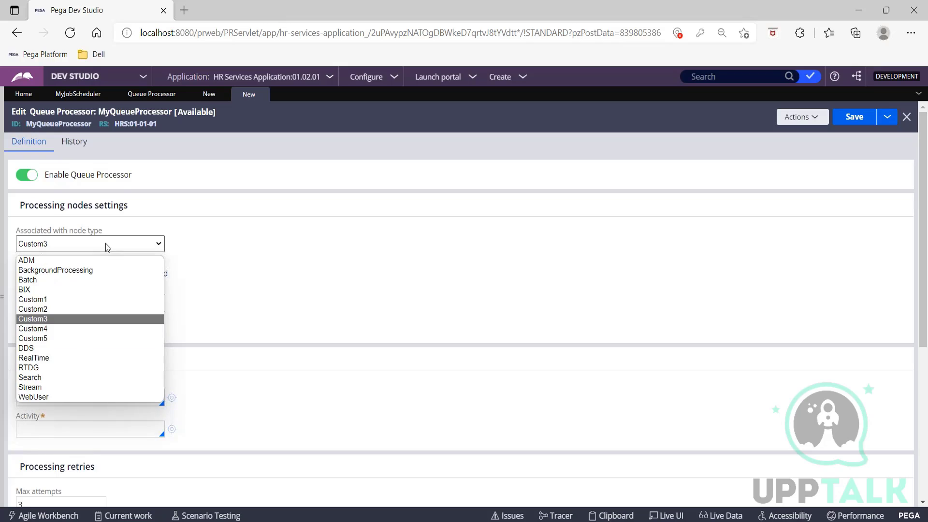
{"action": "left_click", "coordinate": [93, 270]}
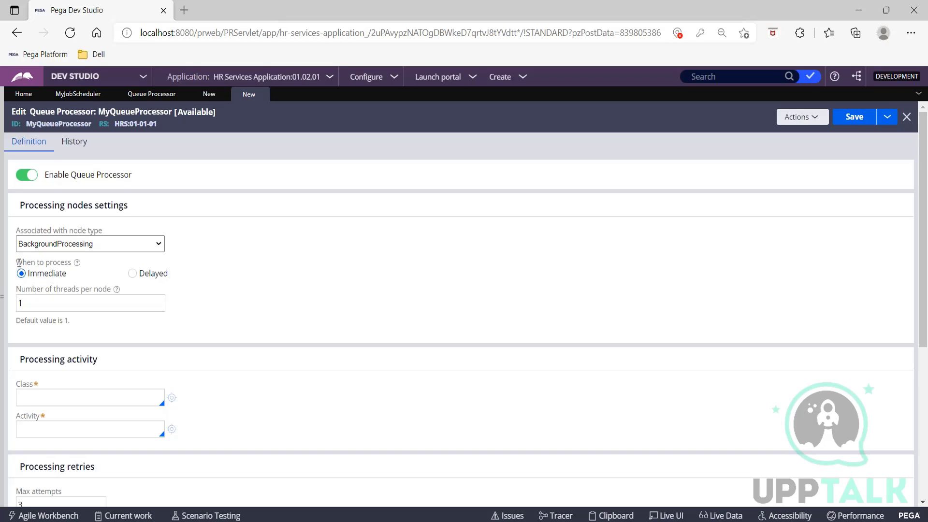
- Set the queue processor's processing time to Delayed and open the number of threads per node for editing
{"action": "left_click_drag", "start_coordinate": [18, 263], "coordinate": [71, 263]}
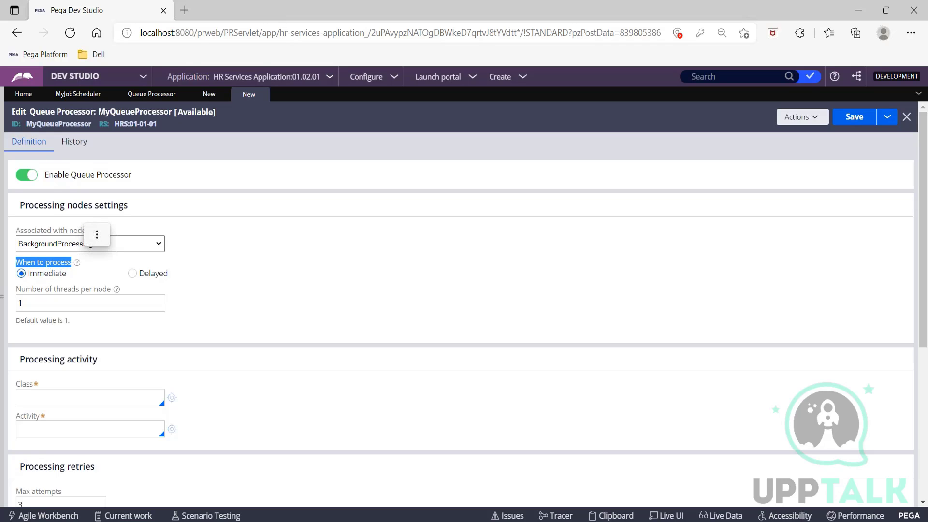
{"action": "left_click", "coordinate": [23, 275]}
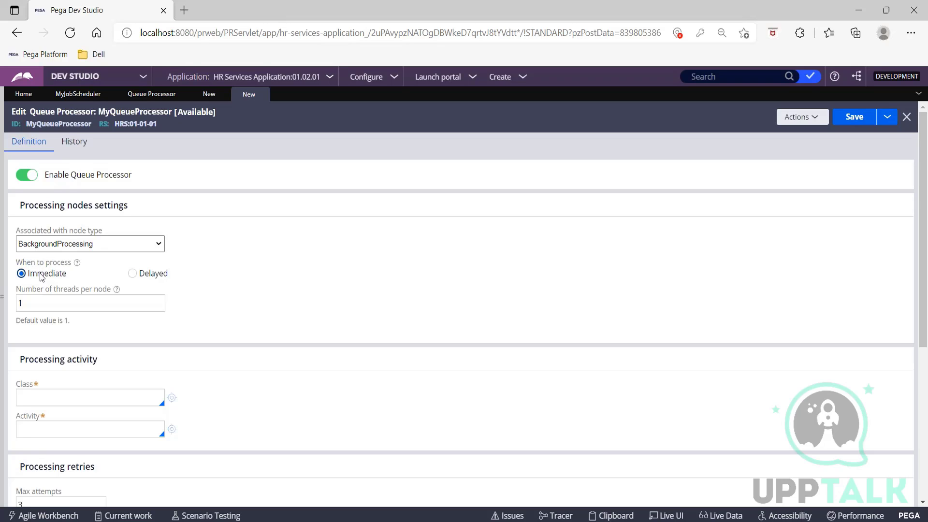
{"action": "left_click", "coordinate": [132, 275]}
{"action": "left_click_drag", "start_coordinate": [18, 290], "coordinate": [114, 291]}
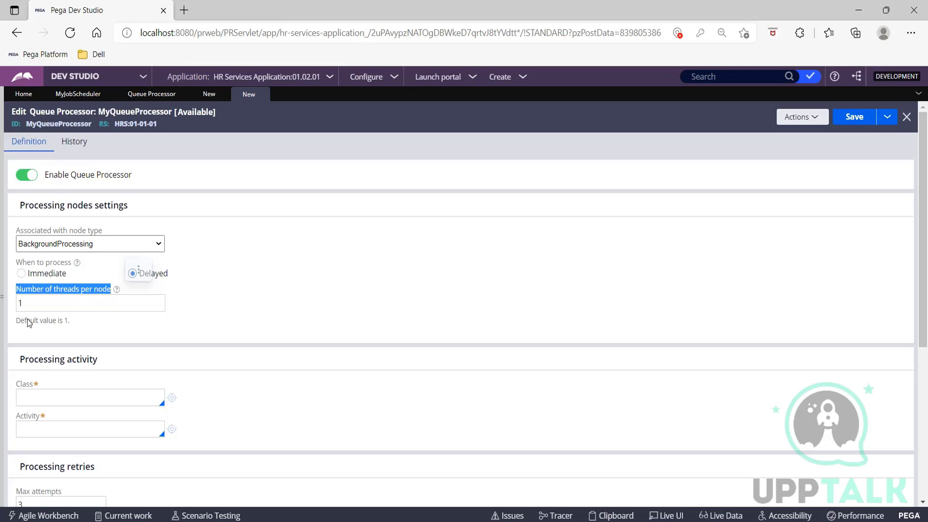
{"action": "left_click", "coordinate": [46, 302]}
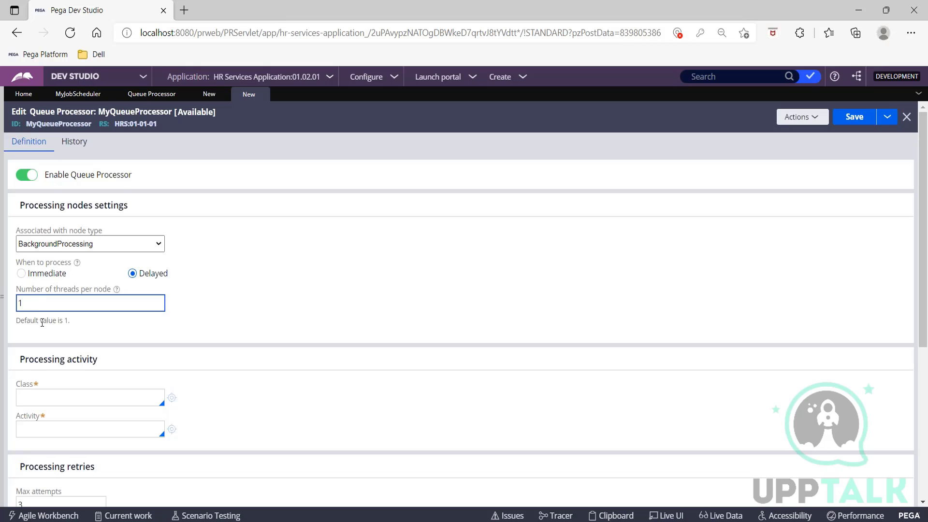
- Set the queue processor's processing activity to class XYZ-FW-HRS-Work-Recruitment and activity MyAct
{"action": "scroll", "coordinate": [193, 318], "scroll_direction": "down", "scroll_amount": 1}
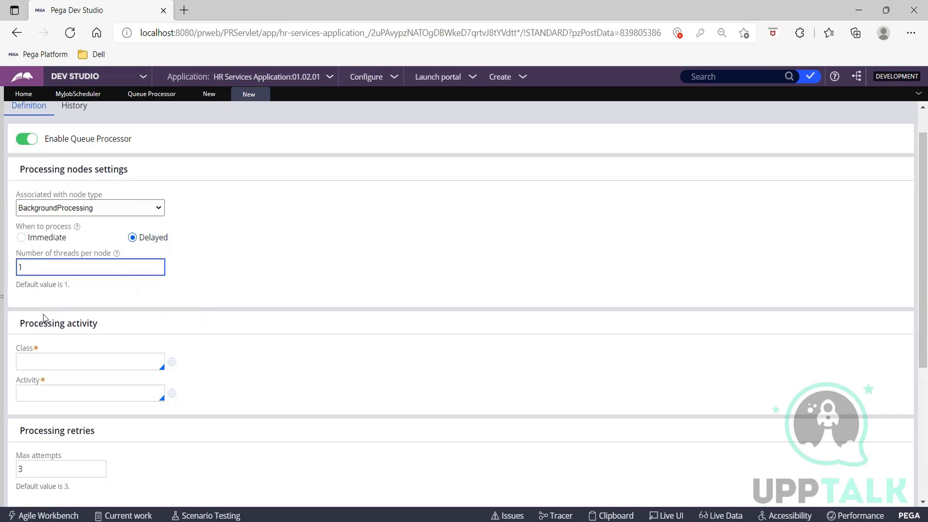
{"action": "left_click_drag", "start_coordinate": [22, 327], "coordinate": [142, 397]}
{"action": "left_click", "coordinate": [67, 364]}
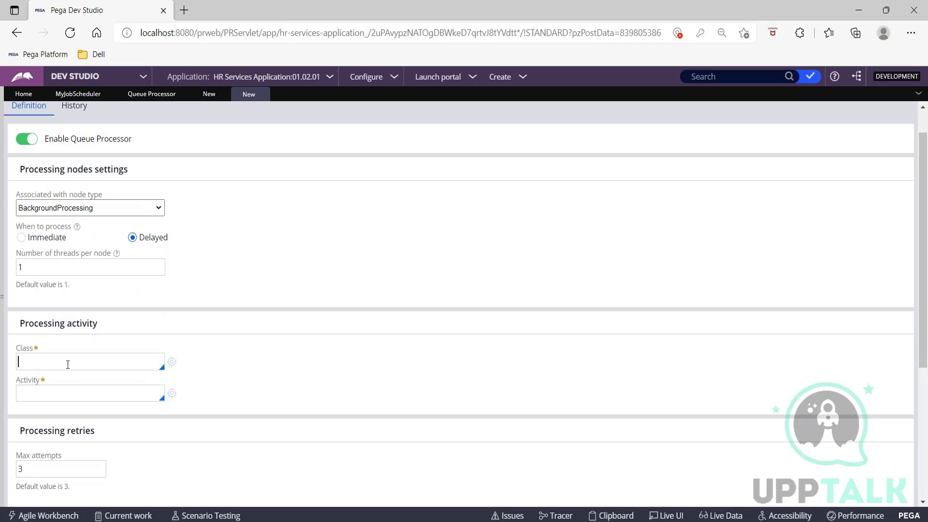
{"action": "type", "text": "xyz-"}
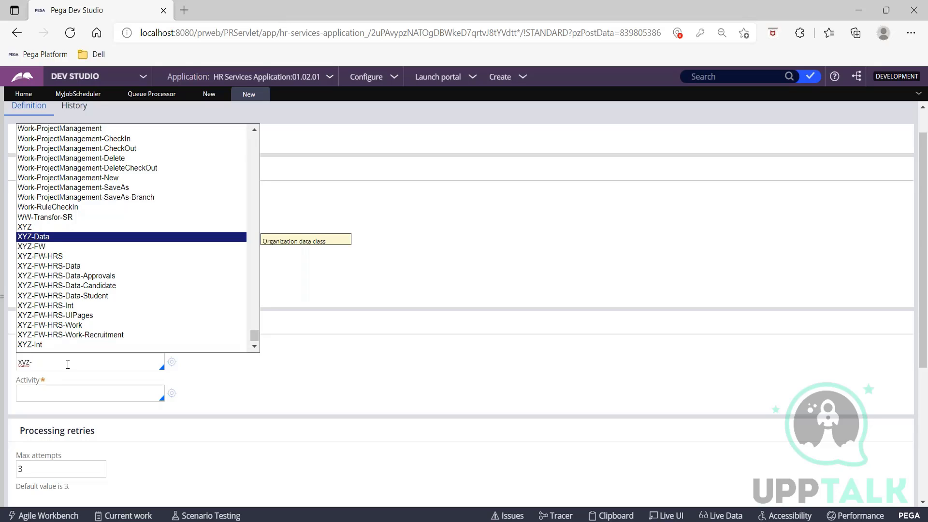
{"action": "key", "text": "Down"}
{"action": "key", "text": "Down"}
{"action": "key", "text": "Down"}
{"action": "key", "text": "Down"}
{"action": "key", "text": "Down"}
{"action": "key", "text": "Down"}
{"action": "key", "text": "Down"}
{"action": "key", "text": "Down"}
{"action": "key", "text": "Down"}
{"action": "key", "text": "Down"}
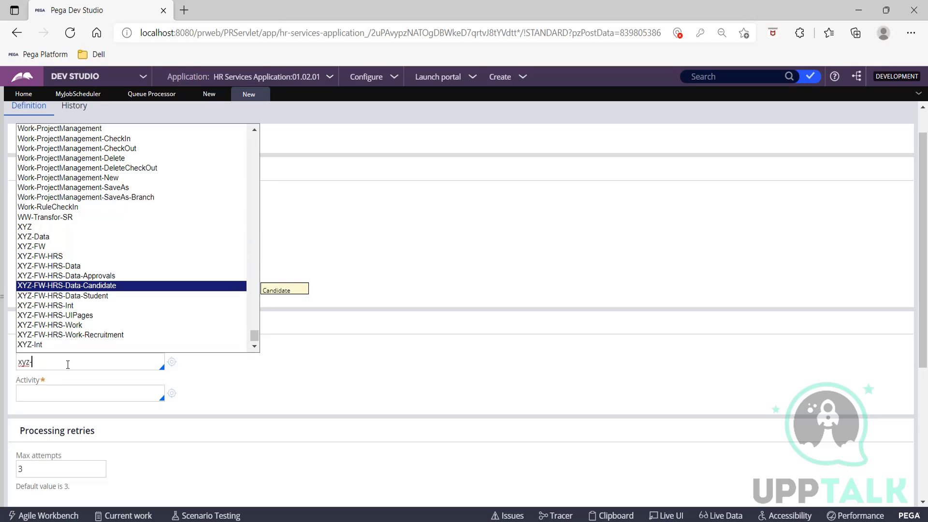
{"action": "key", "text": "Return"}
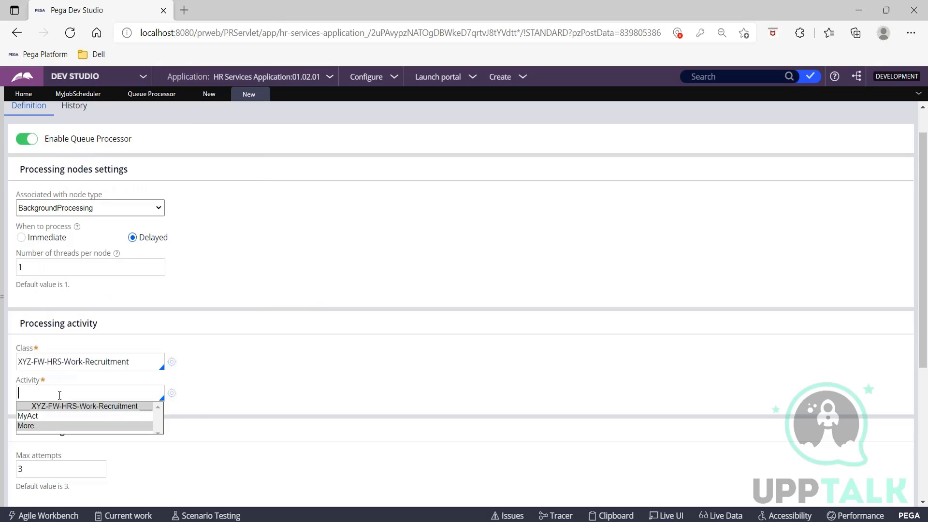
{"action": "type", "text": "MyAct"}
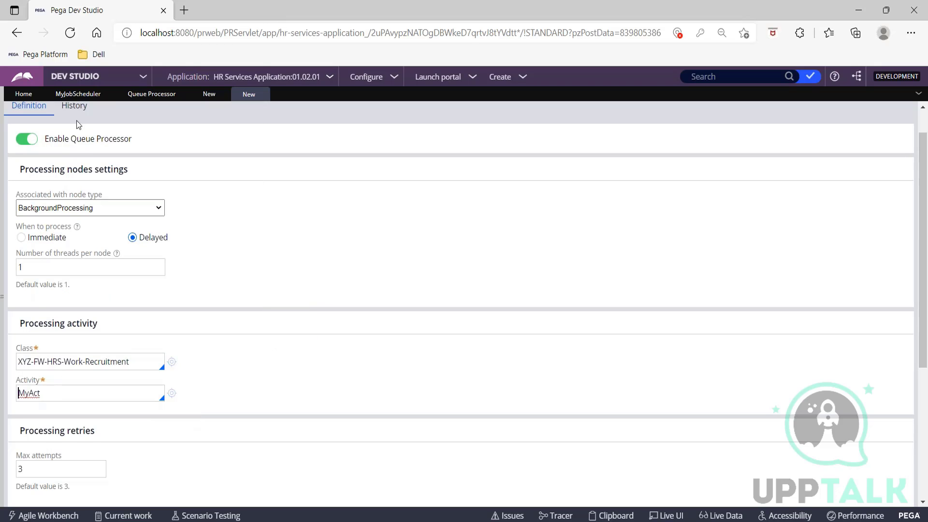
- Disable the MyJobScheduler job scheduler, save the rule and close it
{"action": "left_click", "coordinate": [72, 95]}
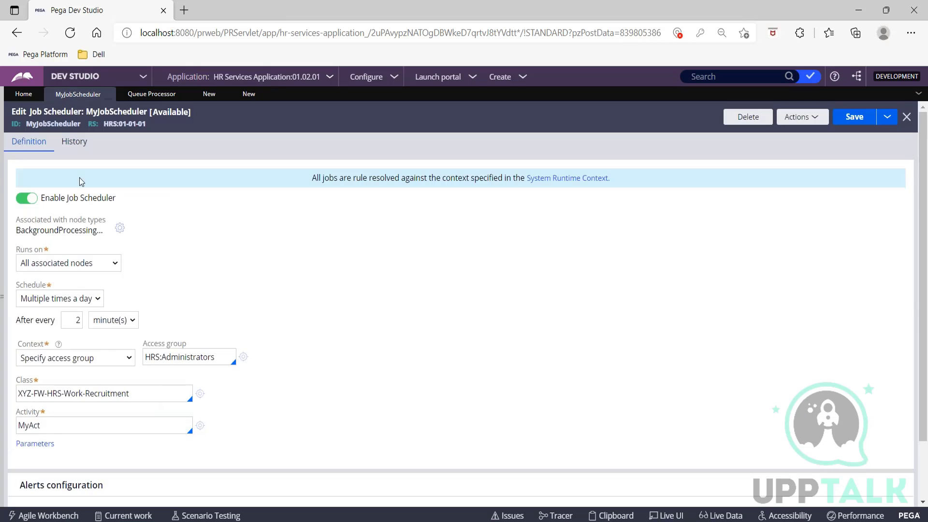
{"action": "left_click", "coordinate": [33, 201]}
{"action": "left_click", "coordinate": [855, 119]}
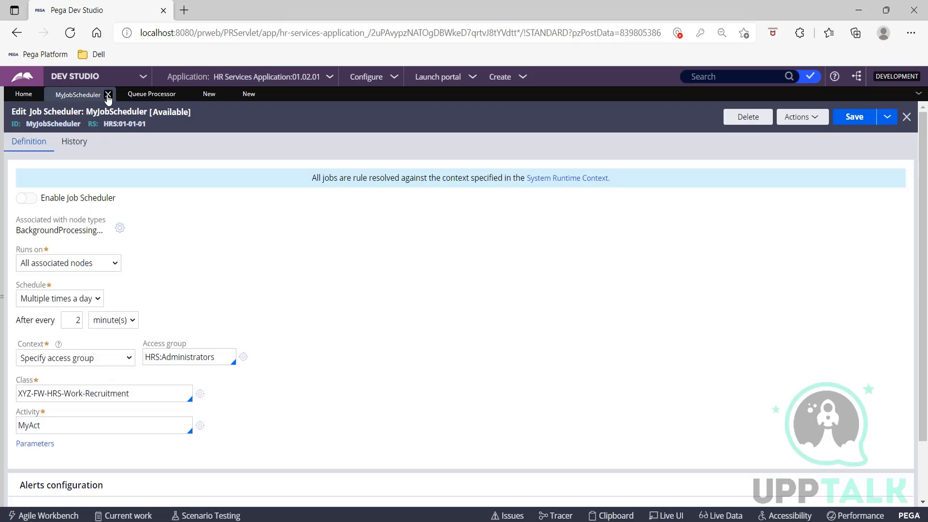
{"action": "left_click", "coordinate": [109, 94]}
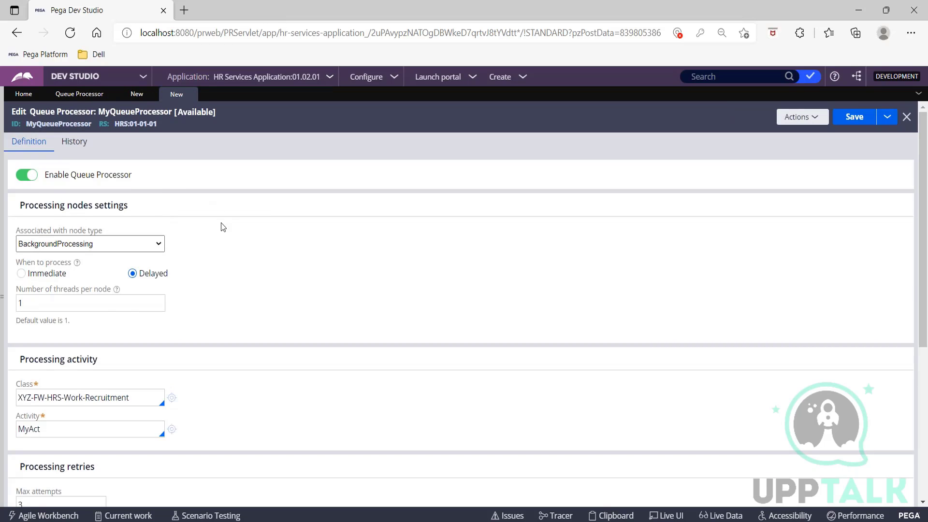
- Examine the max attempts and initial delay settings under the queue processor's processing retries
{"action": "scroll", "coordinate": [221, 288], "scroll_direction": "down", "scroll_amount": 2}
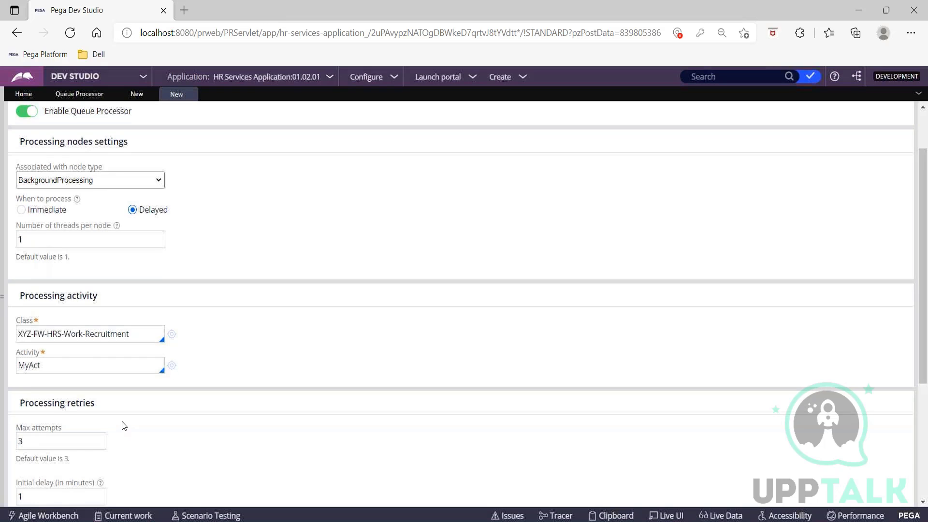
{"action": "scroll", "coordinate": [121, 416], "scroll_direction": "down", "scroll_amount": 2}
{"action": "scroll", "coordinate": [68, 307], "scroll_direction": "down", "scroll_amount": 1}
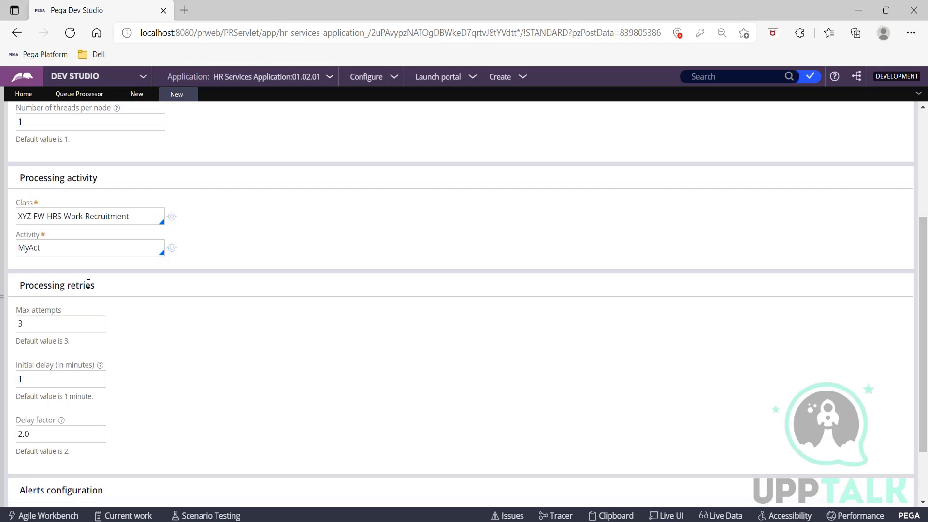
{"action": "left_click", "coordinate": [20, 316]}
{"action": "left_click", "coordinate": [63, 348]}
{"action": "left_click_drag", "start_coordinate": [17, 364], "coordinate": [110, 376]}
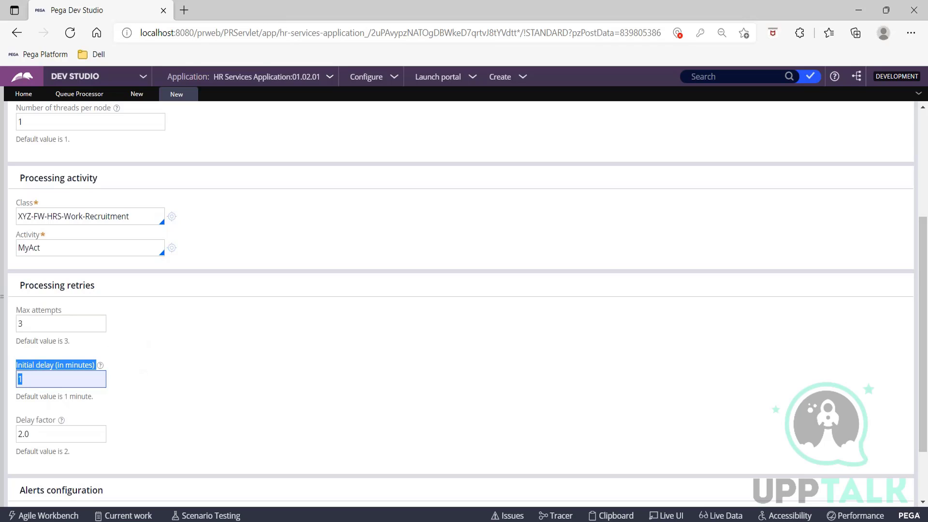
{"action": "key", "text": "ctrl+c"}
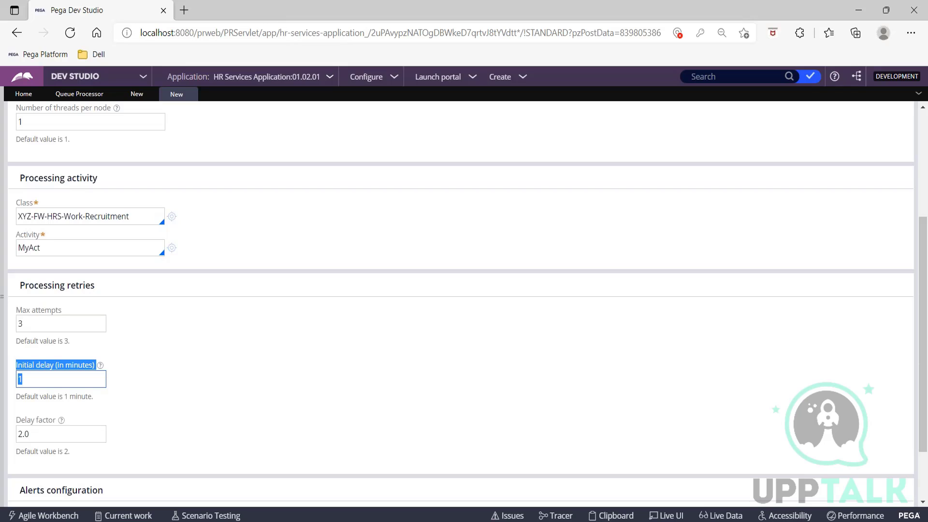
{"action": "left_click", "coordinate": [22, 379]}
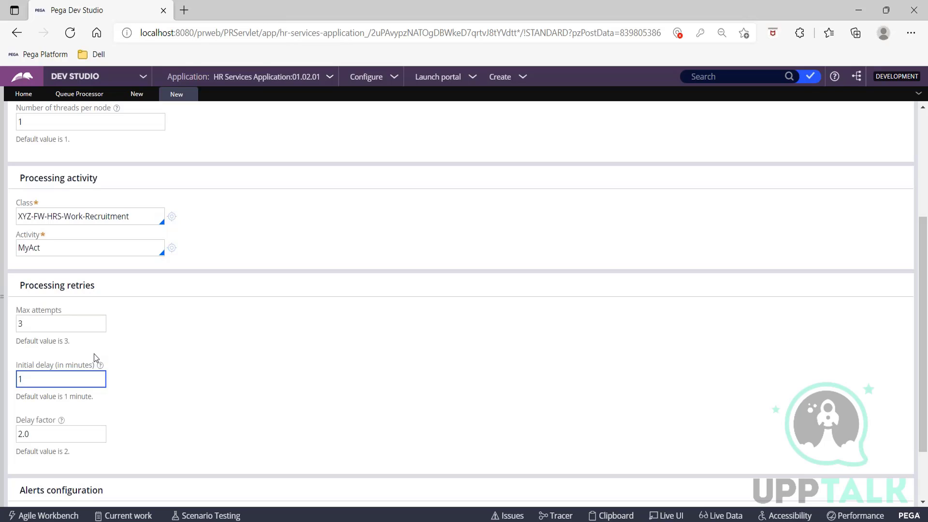
{"action": "left_click_drag", "start_coordinate": [28, 324], "coordinate": [18, 323]}
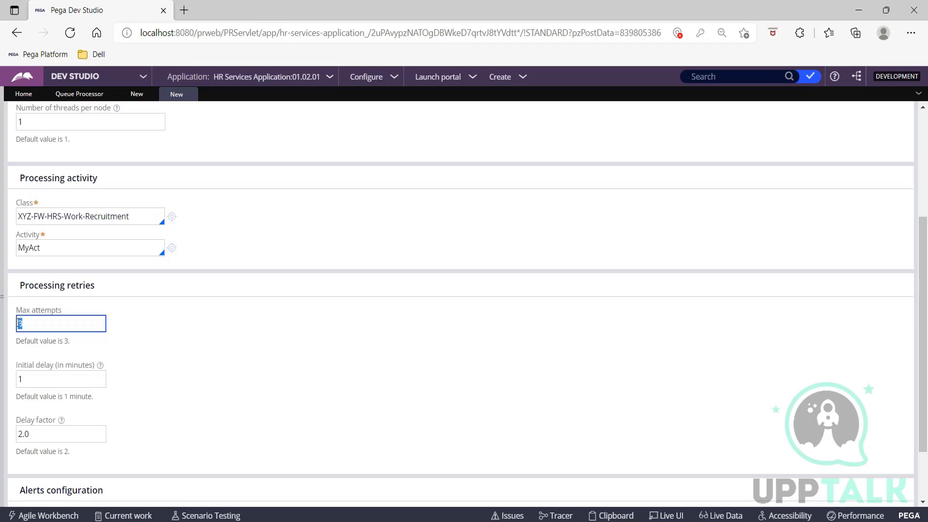
- Read the help for the retry delay factor and examine the queue processor's alerts configuration
{"action": "left_click_drag", "start_coordinate": [16, 420], "coordinate": [58, 422]}
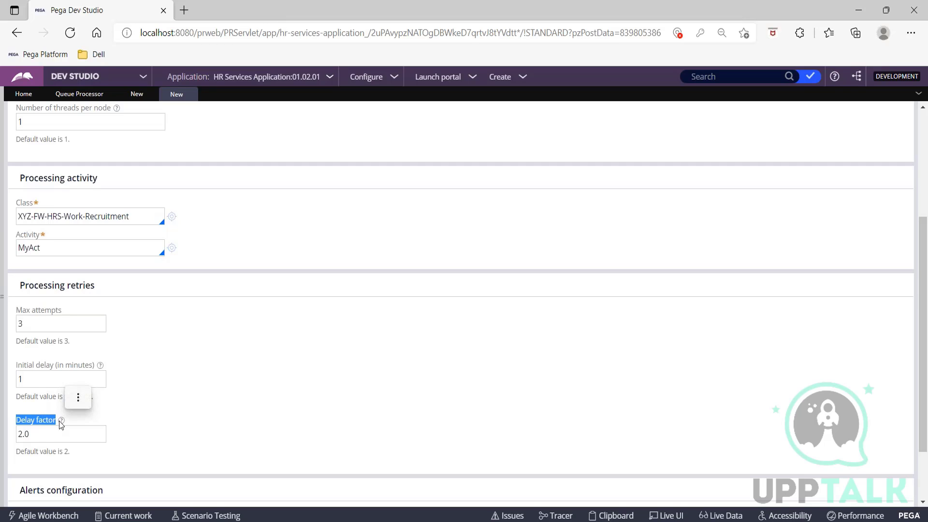
{"action": "mouse_move", "coordinate": [62, 421]}
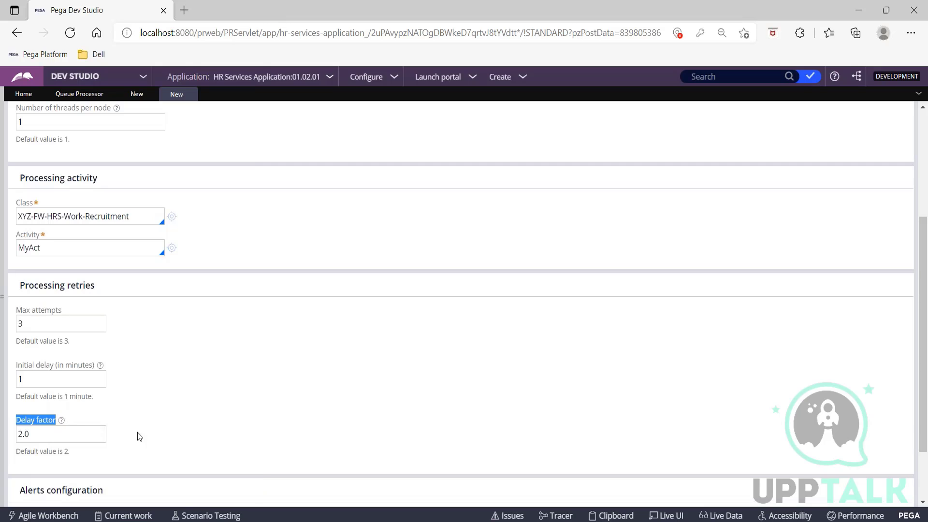
{"action": "left_click", "coordinate": [62, 421]}
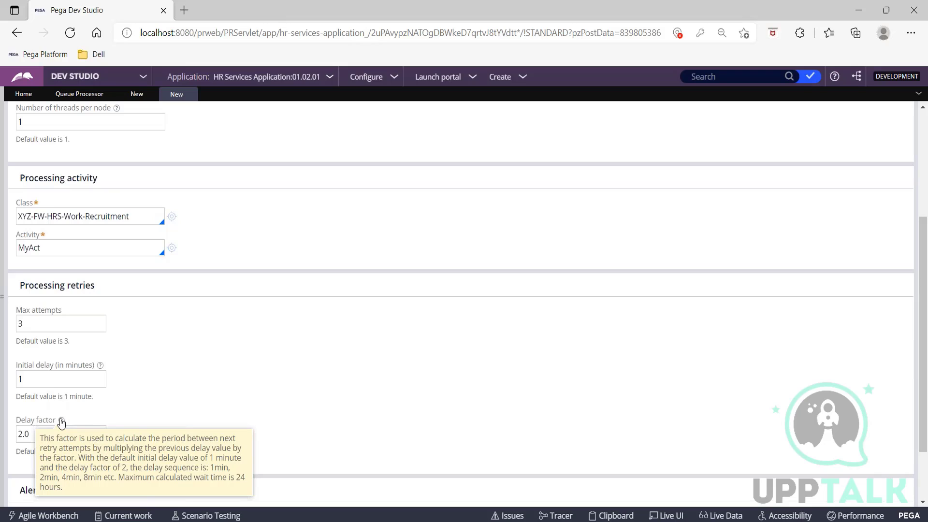
{"action": "left_click", "coordinate": [48, 432]}
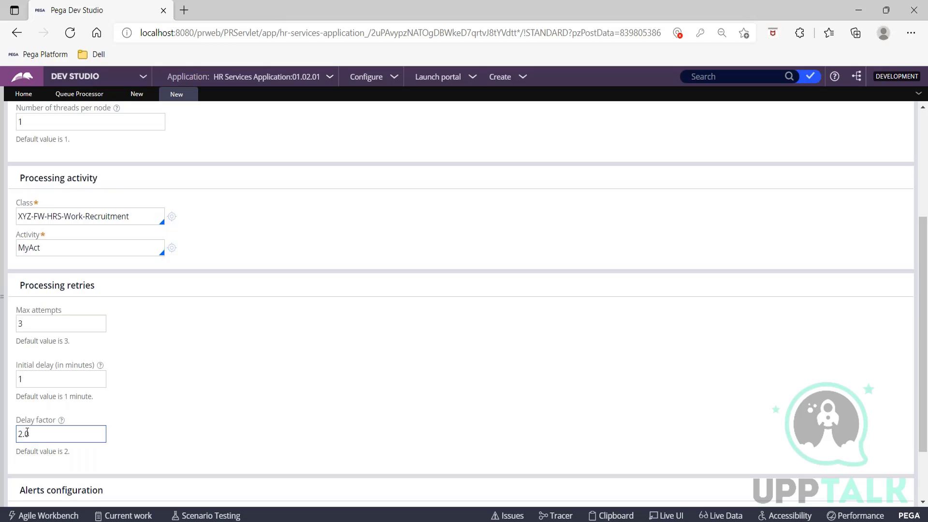
{"action": "left_click_drag", "start_coordinate": [20, 281], "coordinate": [134, 443]}
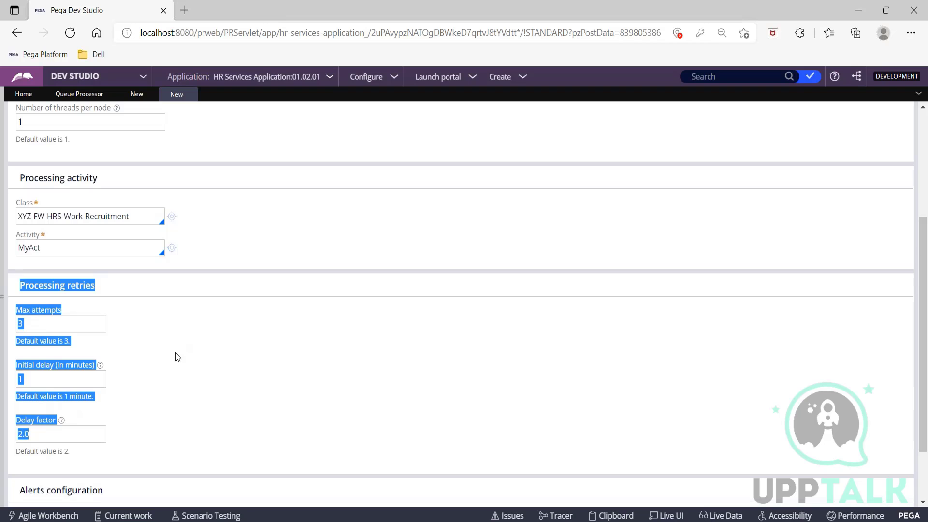
{"action": "scroll", "coordinate": [263, 376], "scroll_direction": "down", "scroll_amount": 2}
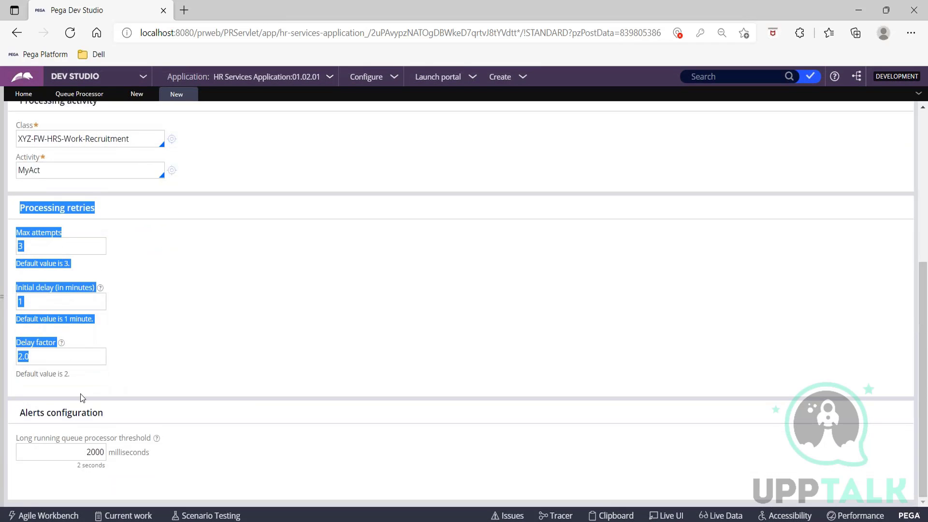
{"action": "left_click_drag", "start_coordinate": [21, 412], "coordinate": [144, 417]}
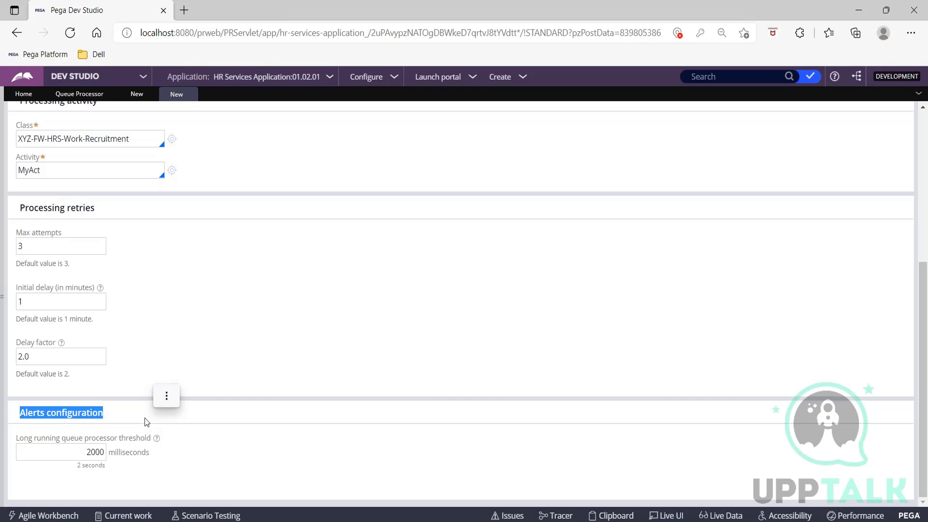
{"action": "left_click", "coordinate": [434, 268]}
- Switch the queue processor's processing time to Immediate and save the rule
{"action": "scroll", "coordinate": [434, 268], "scroll_direction": "up", "scroll_amount": 4}
{"action": "scroll", "coordinate": [434, 267], "scroll_direction": "up", "scroll_amount": 1}
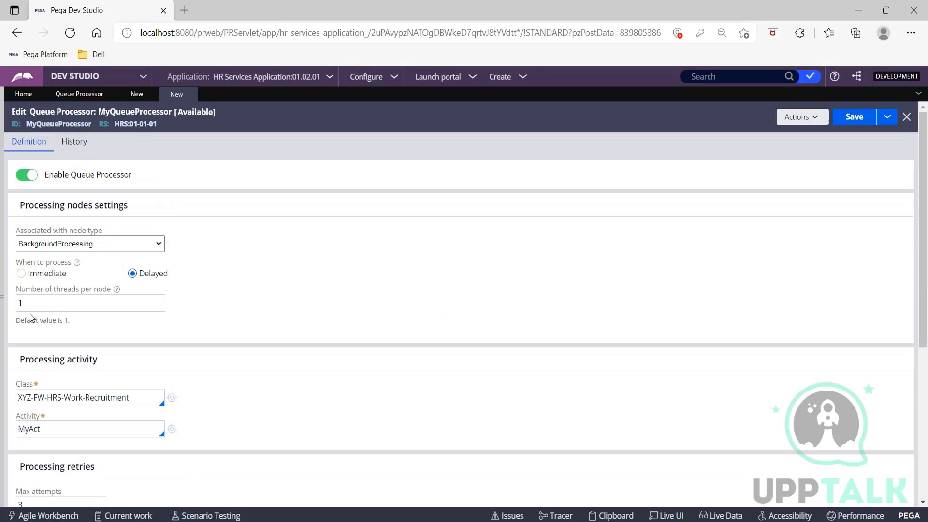
{"action": "left_click", "coordinate": [21, 274]}
{"action": "left_click", "coordinate": [132, 274]}
{"action": "left_click", "coordinate": [24, 274]}
{"action": "left_click", "coordinate": [854, 118]}
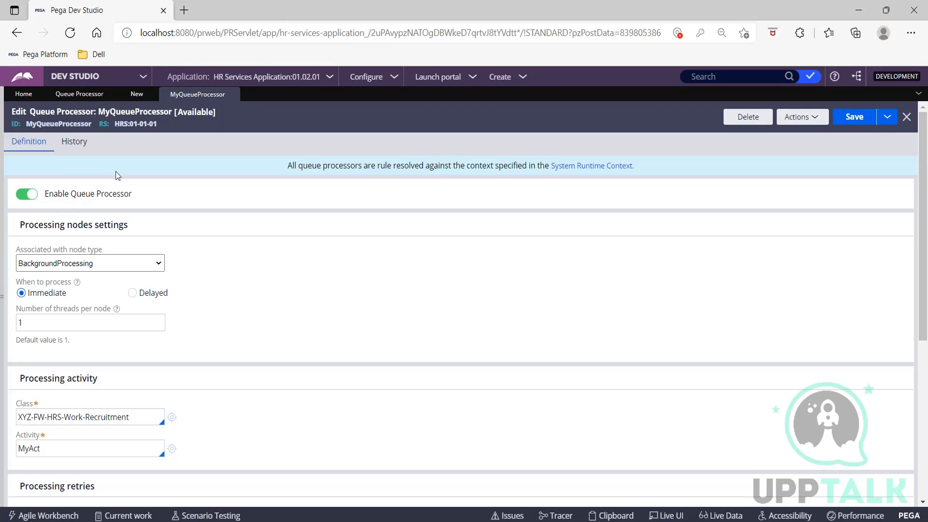
- Open the queue processor's MyAct activity with the explorer area expanded and add a third step using the Queue-For-Processing method
{"action": "left_click", "coordinate": [2, 204]}
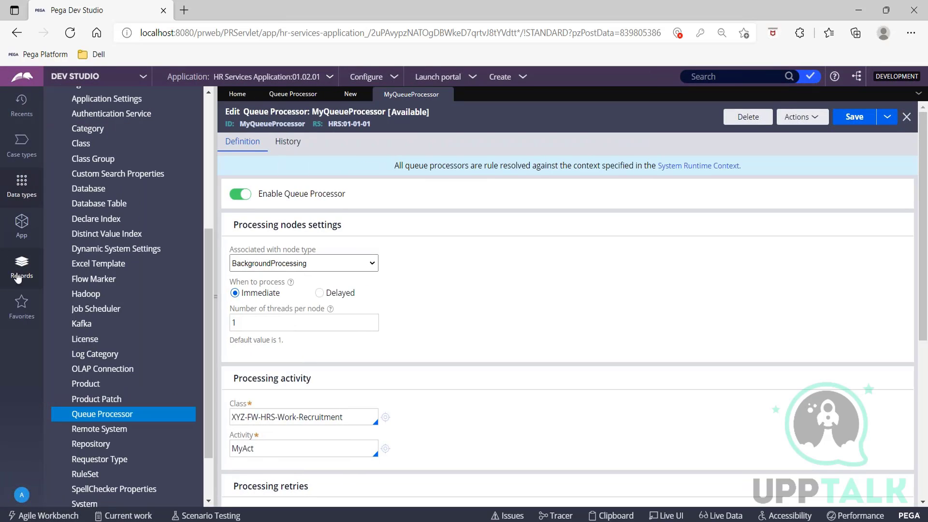
{"action": "left_click", "coordinate": [386, 449]}
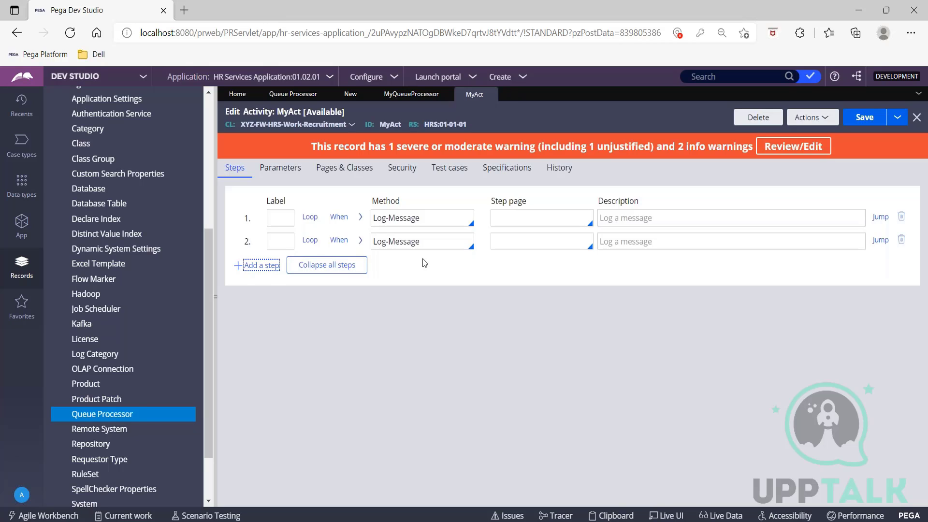
{"action": "key", "text": "Return"}
{"action": "type", "text": "qu"}
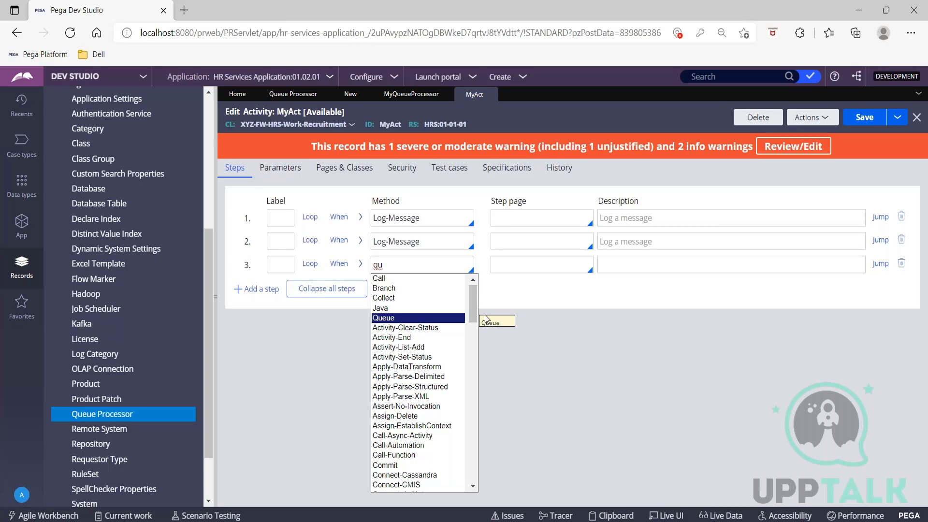
{"action": "left_click_drag", "start_coordinate": [474, 298], "coordinate": [477, 434]}
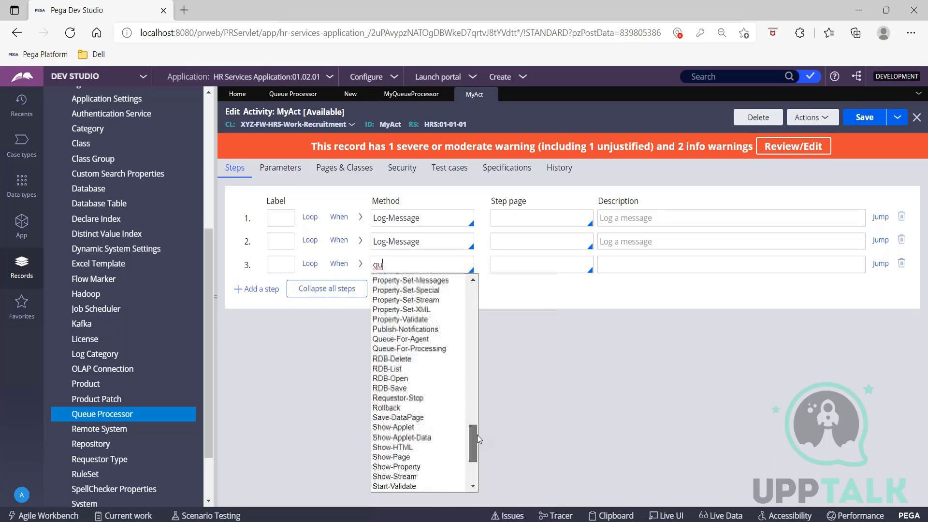
{"action": "left_click", "coordinate": [397, 370]}
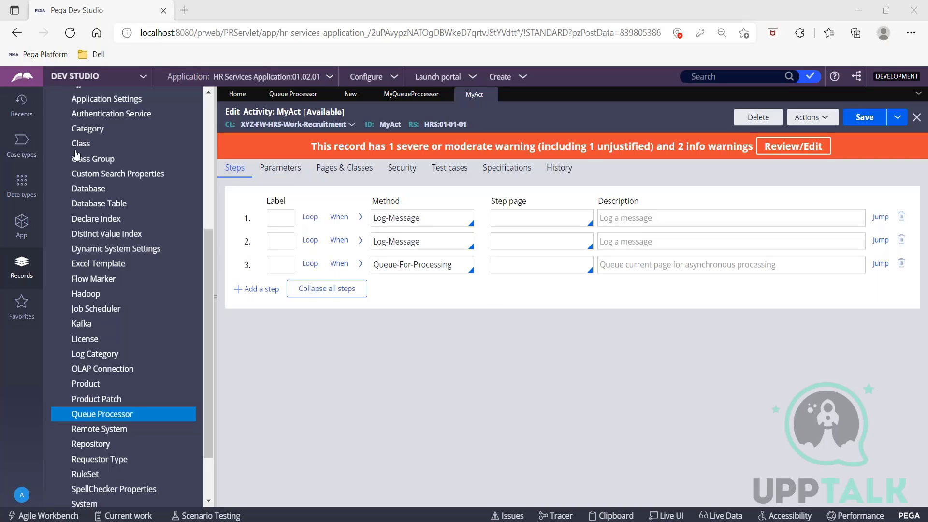
{"action": "scroll", "coordinate": [110, 164], "scroll_direction": "up", "scroll_amount": 5}
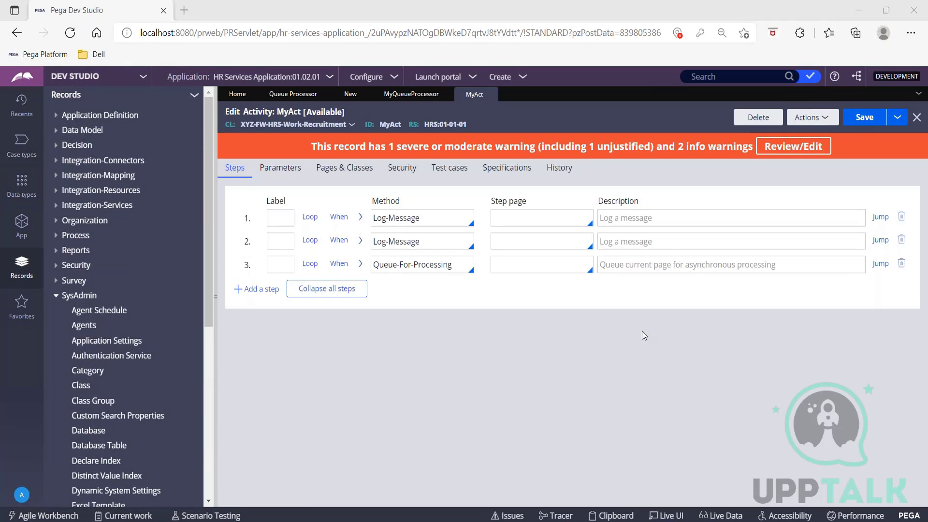
- Delete the Queue-For-Processing step from the MyAct activity and save the activity
{"action": "left_click", "coordinate": [901, 264]}
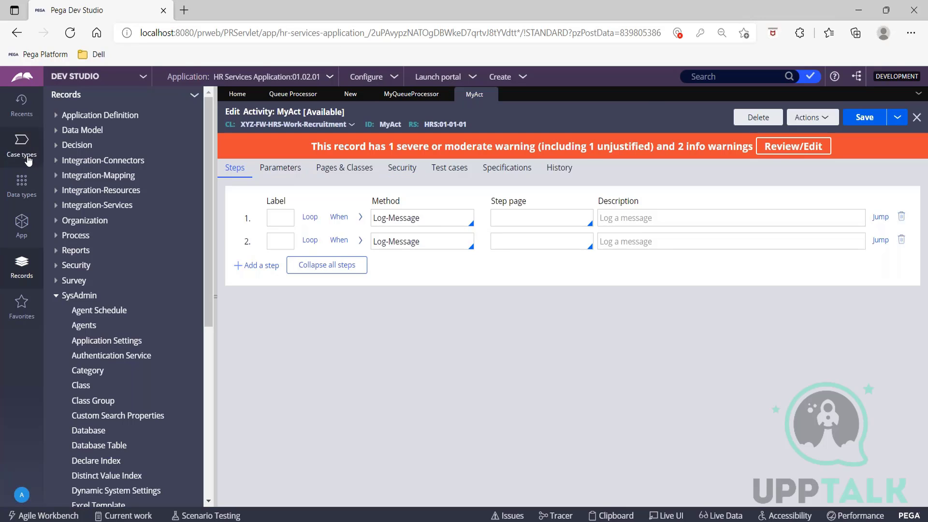
{"action": "left_click", "coordinate": [864, 118]}
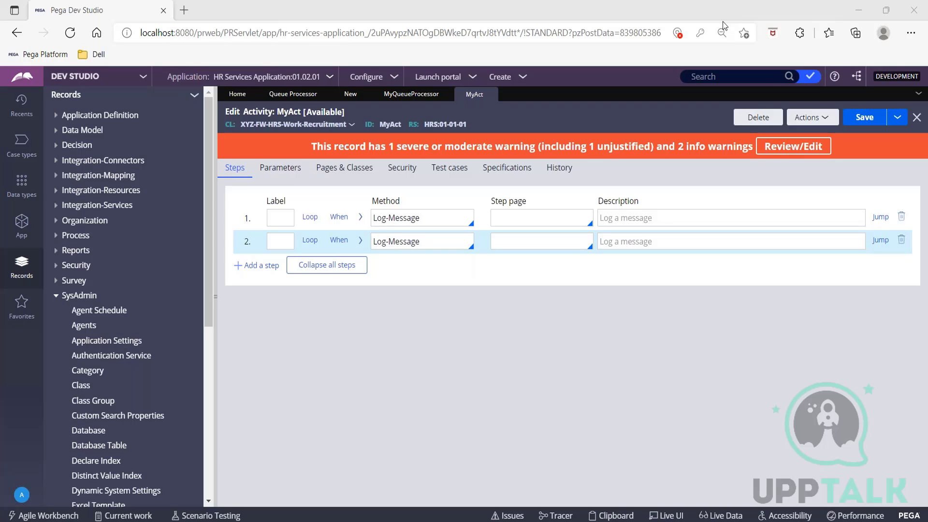
- Open the Recruitment case type, collapse the explorer area and open the Collect Candidate Details process flow
{"action": "left_click", "coordinate": [21, 145]}
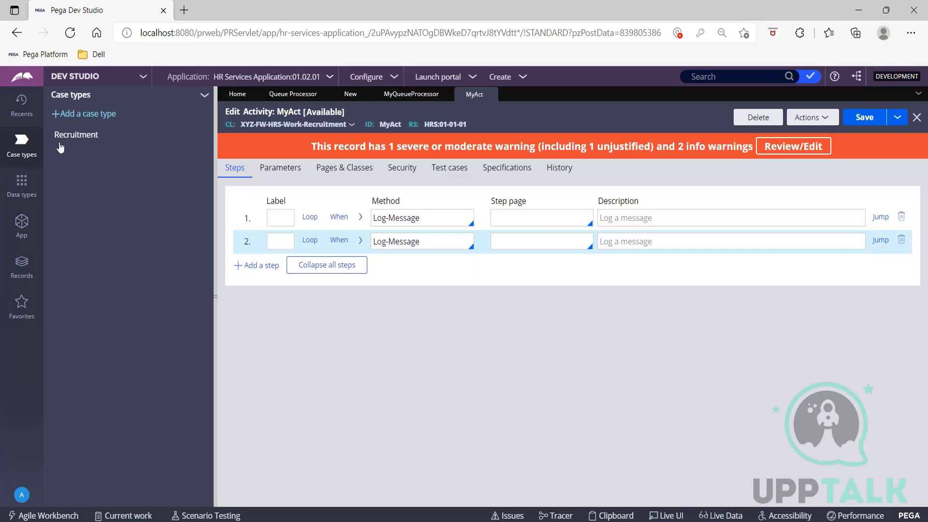
{"action": "left_click", "coordinate": [77, 135]}
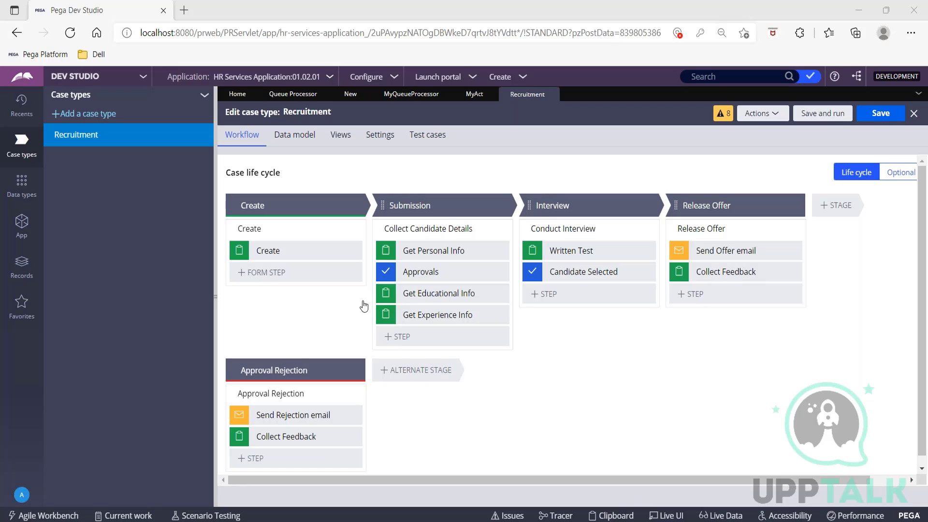
{"action": "left_click", "coordinate": [217, 299]}
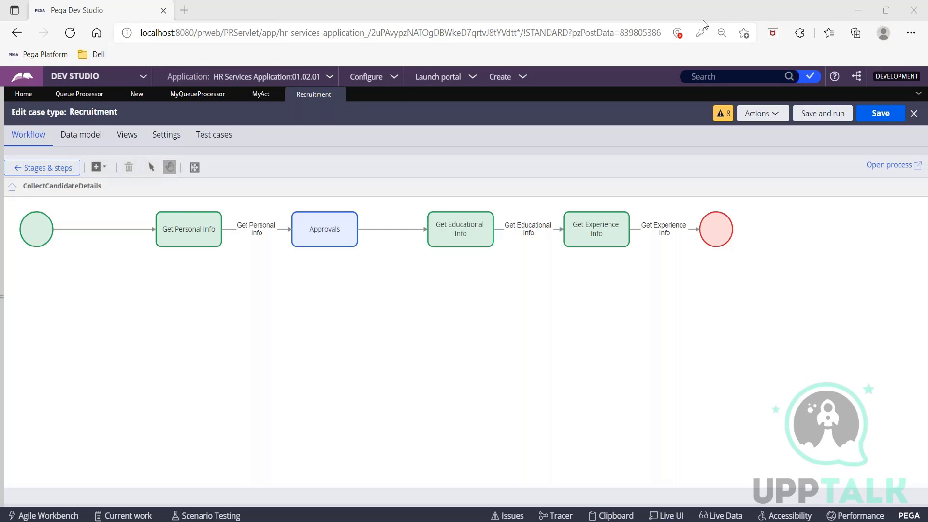
- Open the Collect Candidate Details process as a flow rule and add a Run in background automation shape below Get Personal Info
{"action": "left_click", "coordinate": [889, 164]}
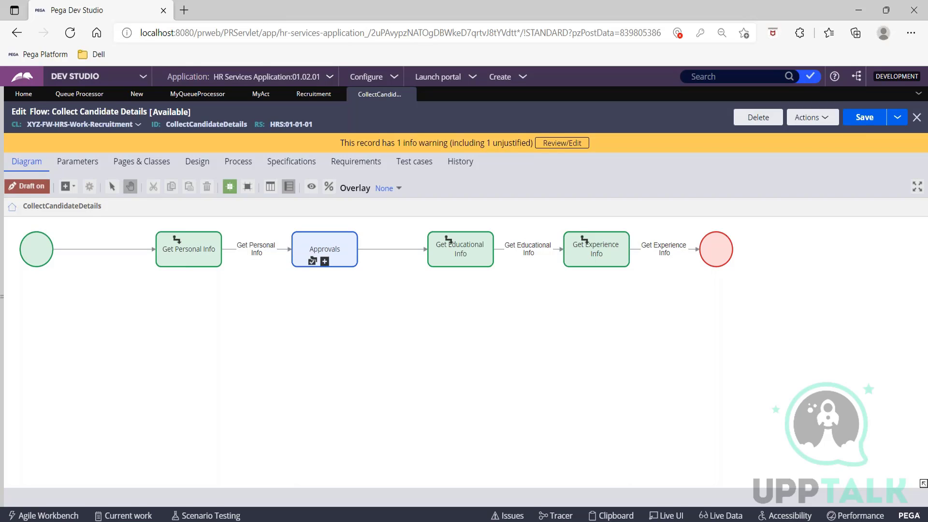
{"action": "right_click", "coordinate": [201, 314]}
{"action": "mouse_move", "coordinate": [205, 318]}
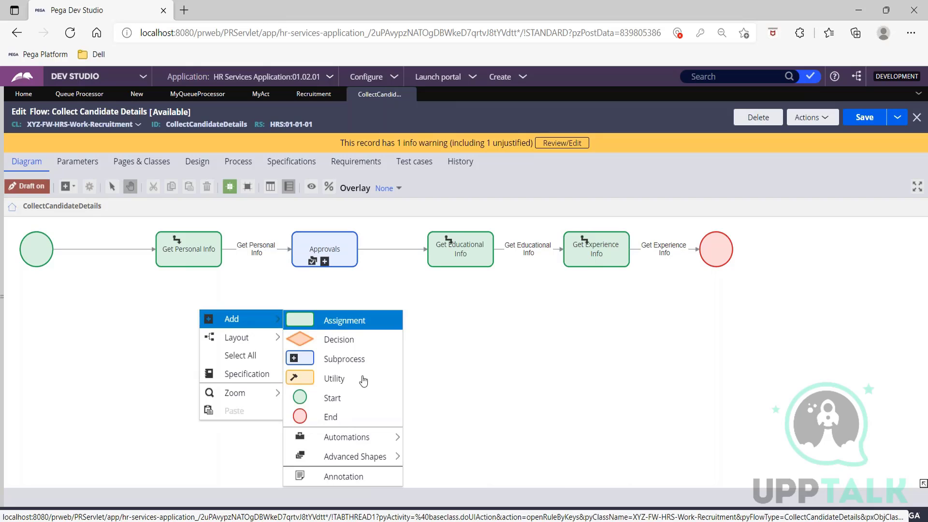
{"action": "mouse_move", "coordinate": [352, 437]}
{"action": "scroll", "coordinate": [455, 435], "scroll_direction": "down", "scroll_amount": 2}
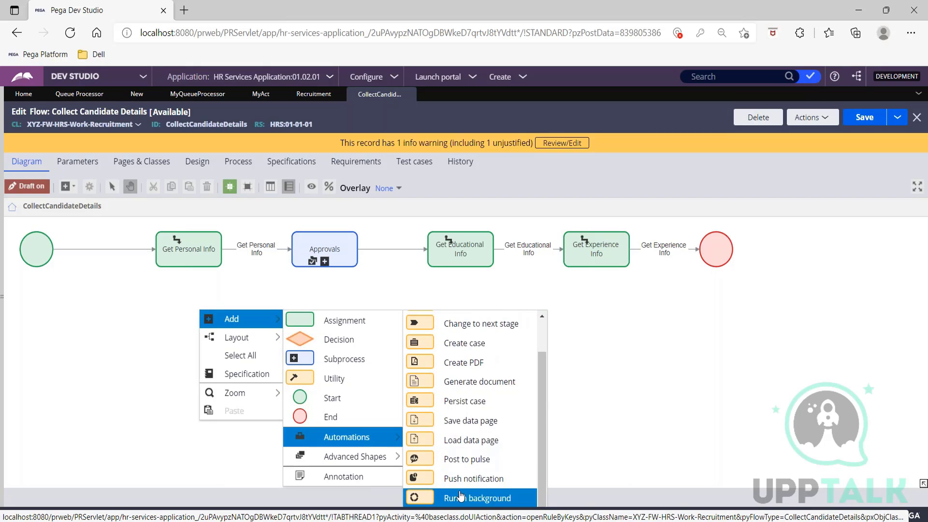
{"action": "left_click", "coordinate": [477, 498]}
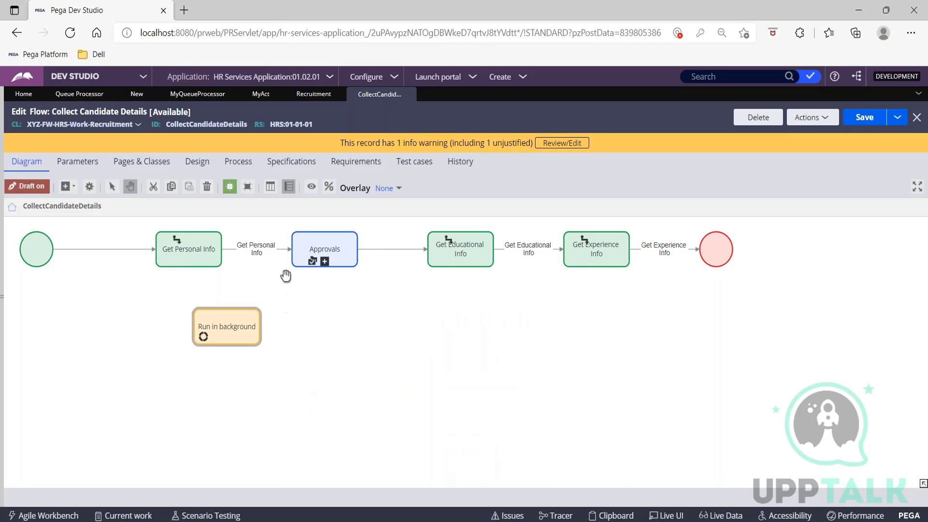
- Route the flow from Get Personal Info through Run in background to Approvals, and move the new shape into line between them
{"action": "left_click", "coordinate": [265, 248]}
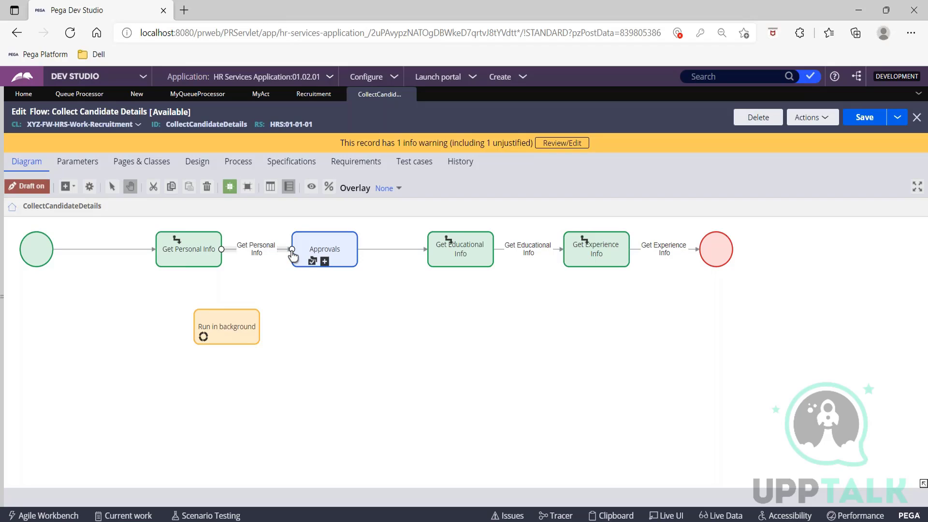
{"action": "left_click_drag", "start_coordinate": [292, 249], "coordinate": [383, 264]}
{"action": "left_click_drag", "start_coordinate": [178, 256], "coordinate": [105, 257]}
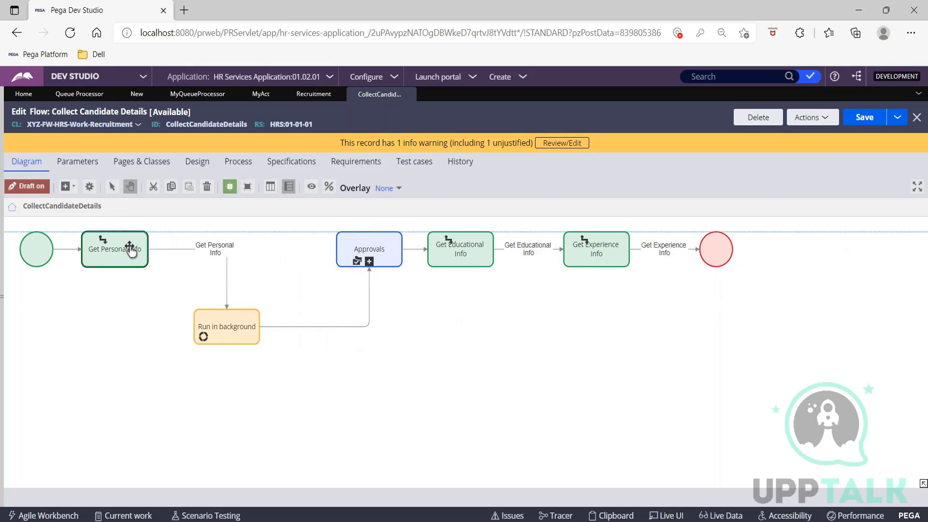
{"action": "left_click_drag", "start_coordinate": [237, 317], "coordinate": [250, 241]}
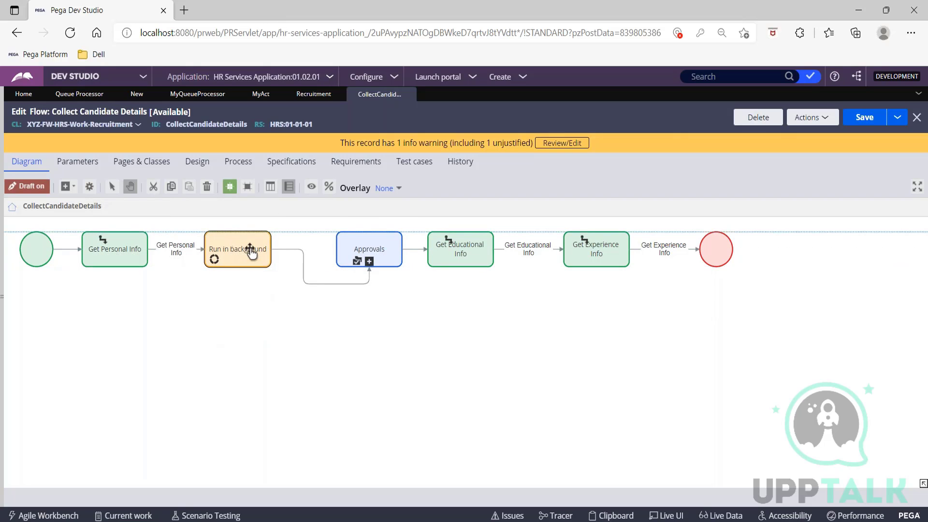
- Straighten the connector from Run in background to Approvals by reattaching its end and moving the Approvals shape closer
{"action": "left_click", "coordinate": [319, 287]}
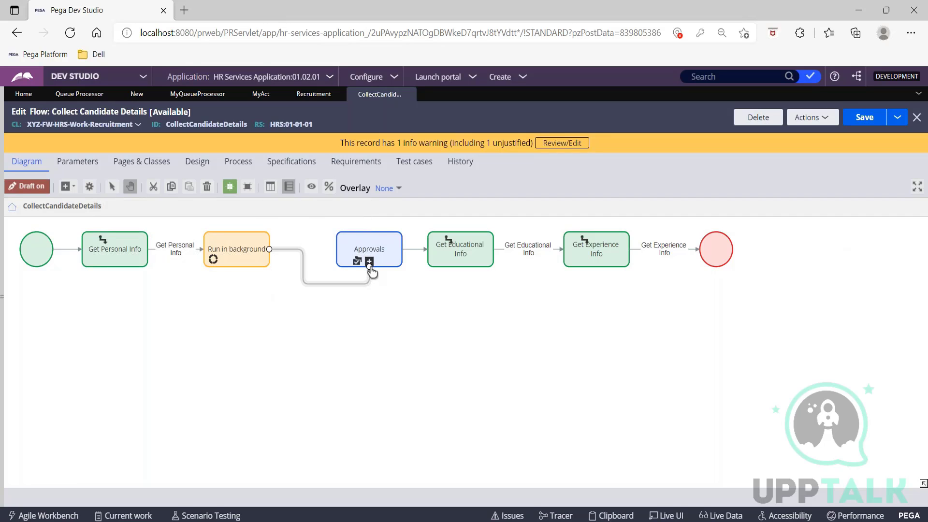
{"action": "left_click_drag", "start_coordinate": [370, 268], "coordinate": [340, 252]}
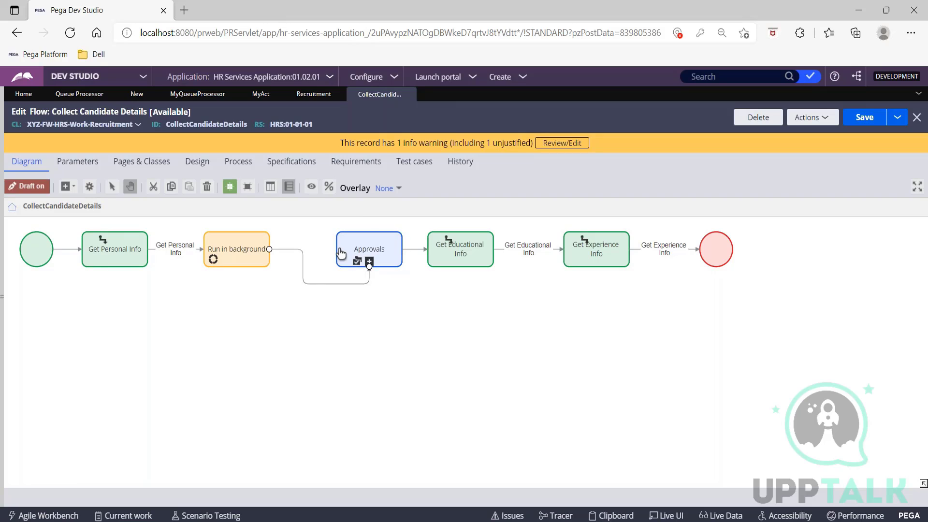
{"action": "left_click", "coordinate": [322, 284]}
{"action": "left_click_drag", "start_coordinate": [370, 267], "coordinate": [332, 252]}
{"action": "left_click", "coordinate": [360, 253]}
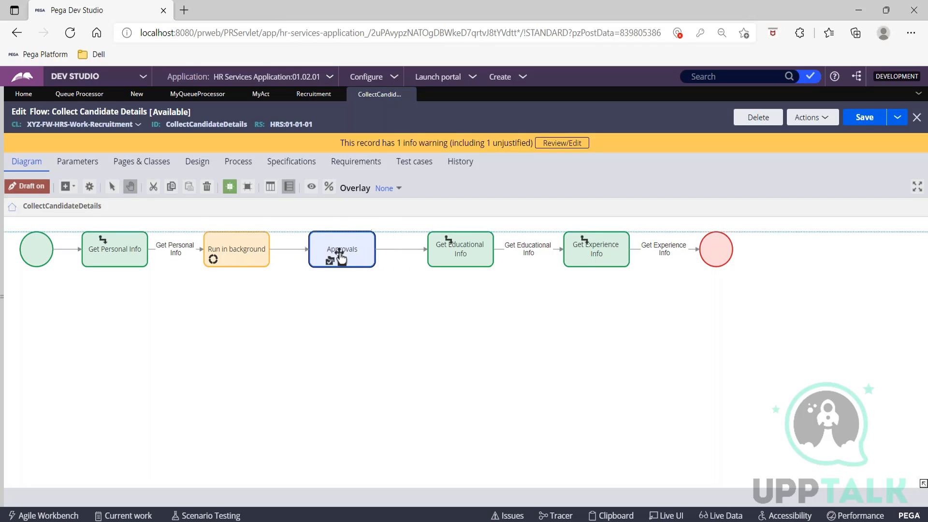
- Review the Run in background shape's automation details and close its properties without making changes
{"action": "left_click", "coordinate": [239, 253]}
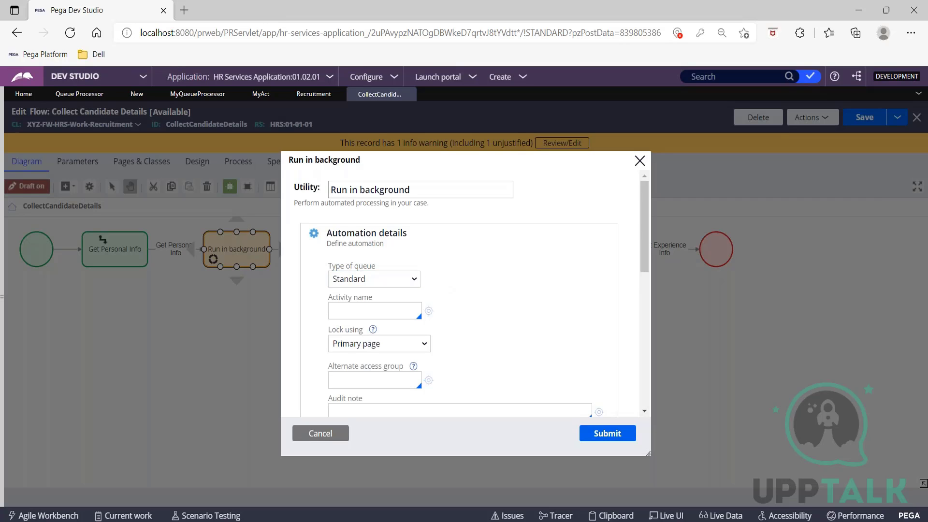
{"action": "scroll", "coordinate": [464, 295], "scroll_direction": "down", "scroll_amount": 3}
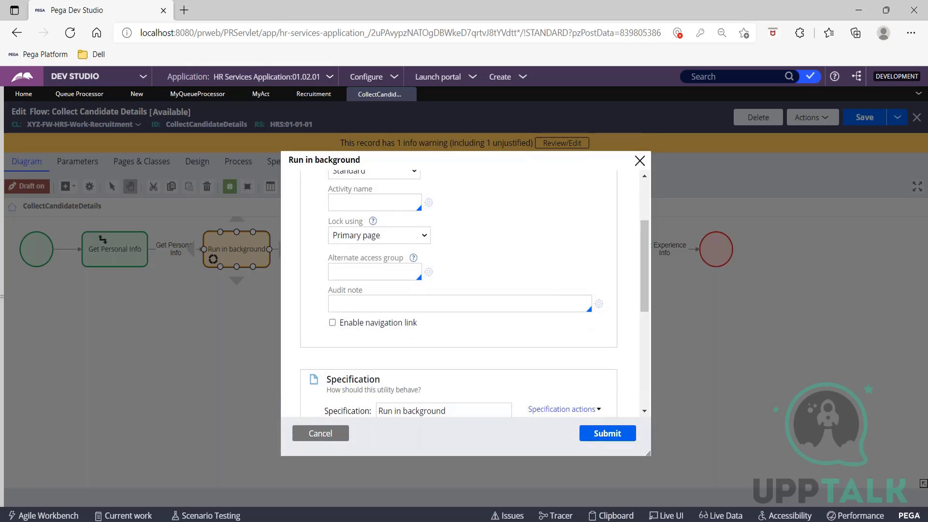
{"action": "scroll", "coordinate": [368, 261], "scroll_direction": "up", "scroll_amount": 2}
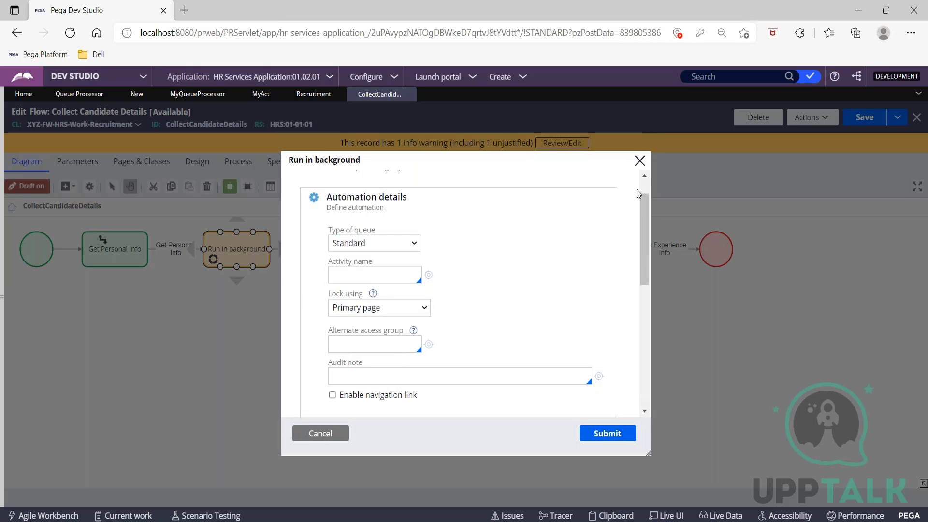
{"action": "left_click", "coordinate": [640, 162]}
- Save the Collect Candidate Details flow and return the Recruitment case type to its stages and steps
{"action": "left_click", "coordinate": [863, 117]}
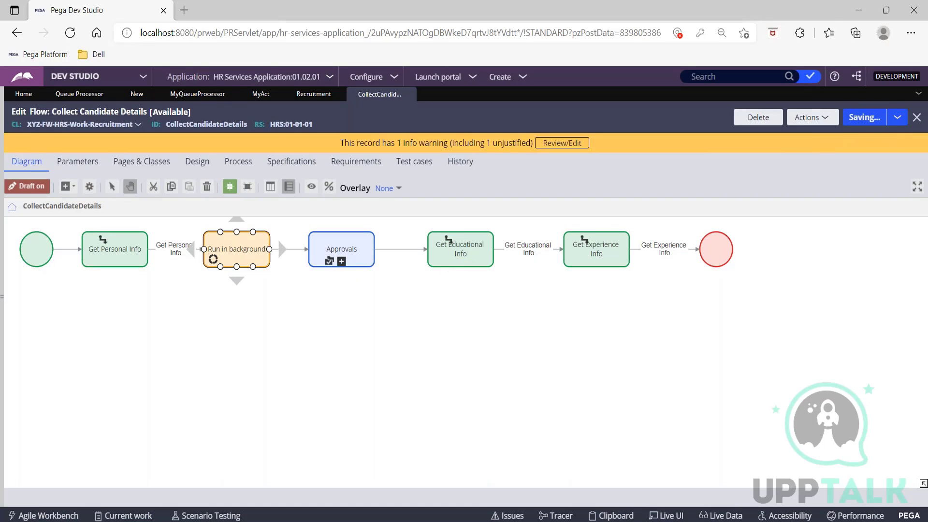
{"action": "left_click", "coordinate": [313, 99]}
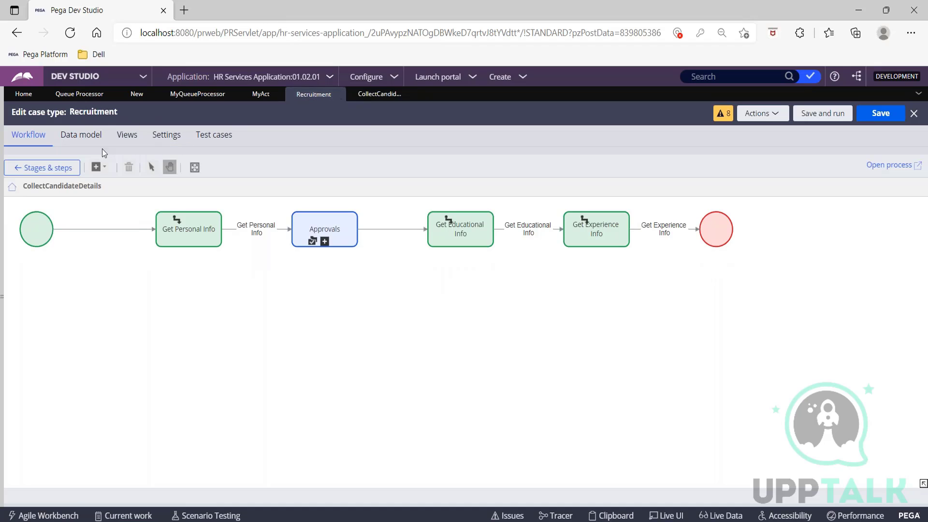
{"action": "left_click", "coordinate": [46, 167]}
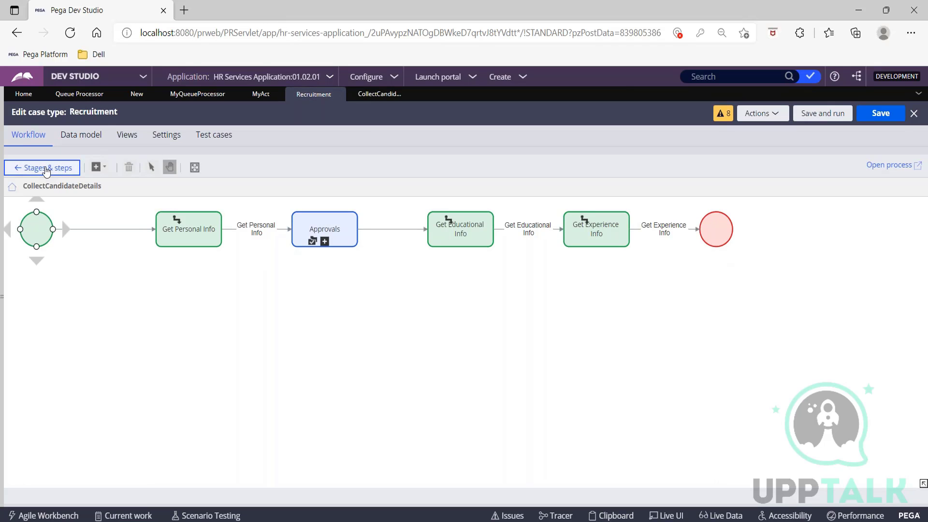
{"action": "left_click", "coordinate": [46, 169]}
{"action": "left_click", "coordinate": [47, 171]}
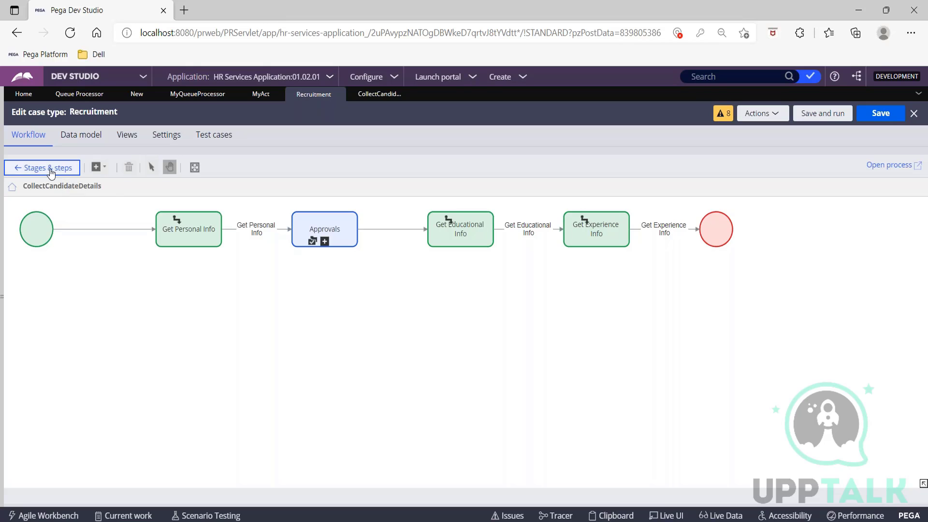
- Save the Collect Candidate Details flow again and refresh the Recruitment case type
{"action": "left_click", "coordinate": [380, 94]}
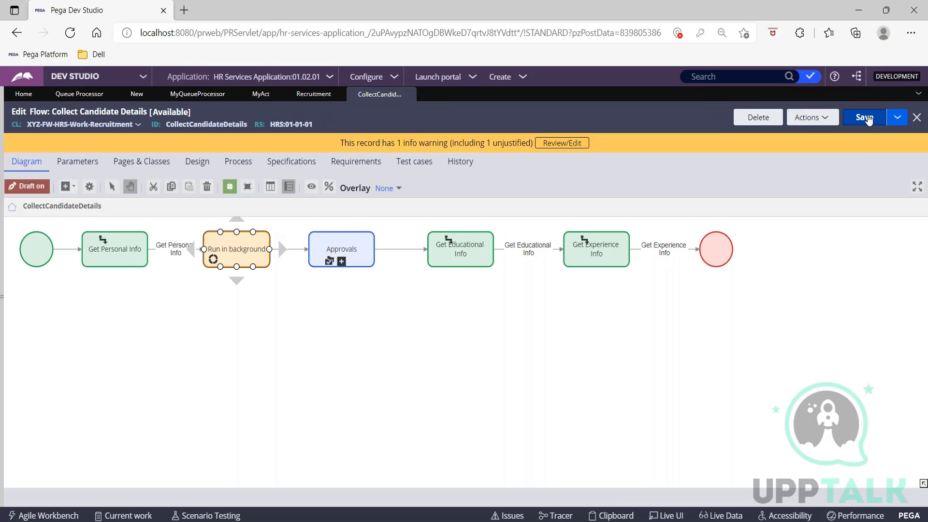
{"action": "left_click", "coordinate": [866, 118]}
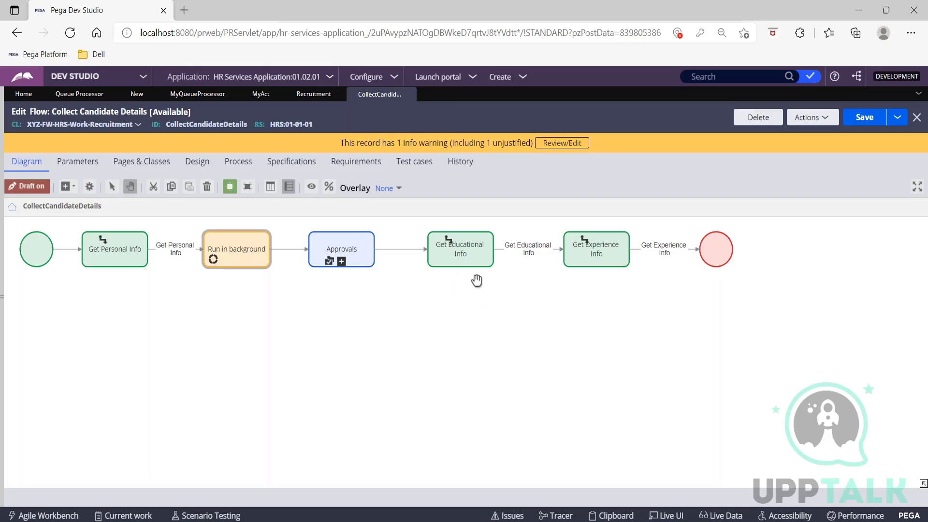
{"action": "left_click", "coordinate": [307, 95]}
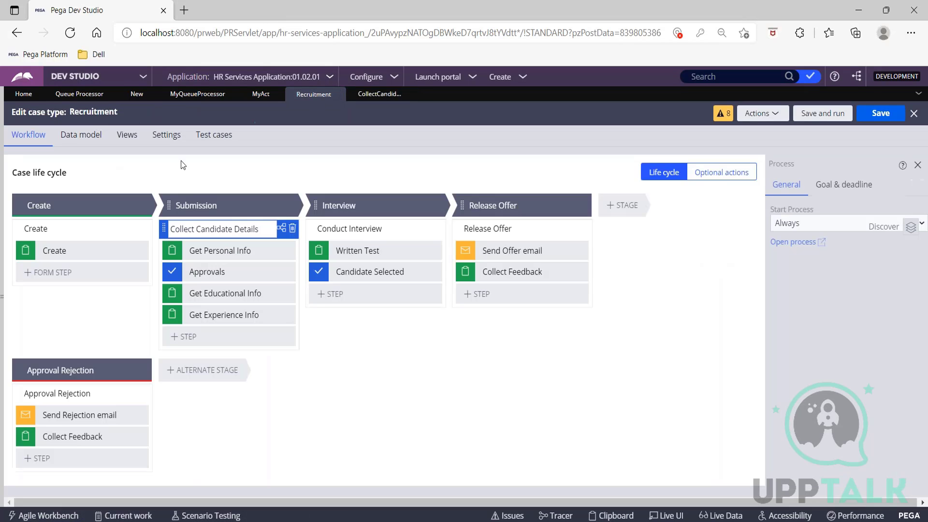
{"action": "left_click", "coordinate": [774, 117]}
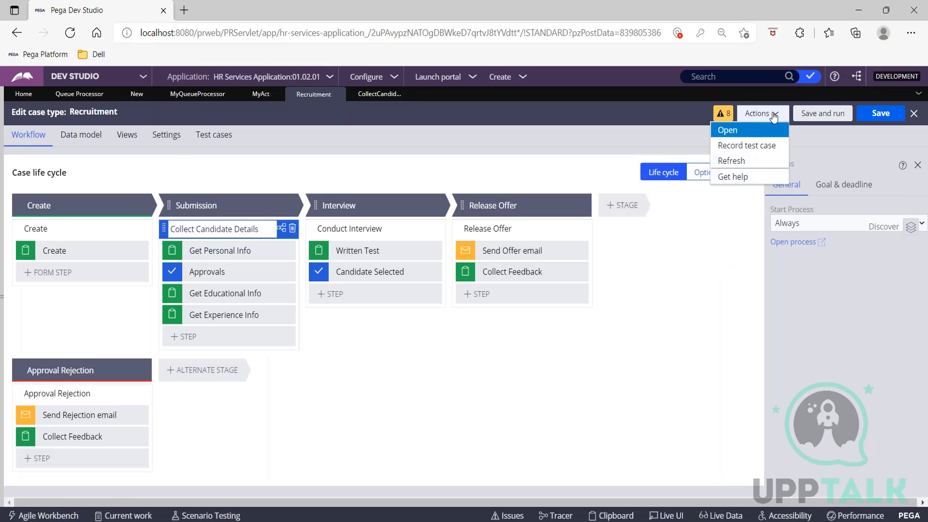
{"action": "left_click", "coordinate": [737, 161]}
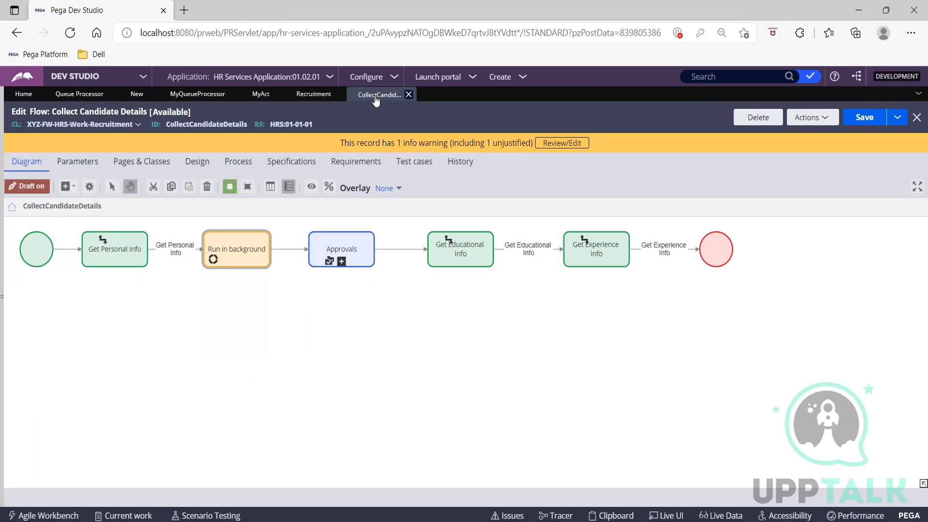
- Resave the Collect Candidate Details flow, go back to the Recruitment case type and reload the browser page
{"action": "left_click", "coordinate": [860, 123]}
{"action": "left_click", "coordinate": [313, 95]}
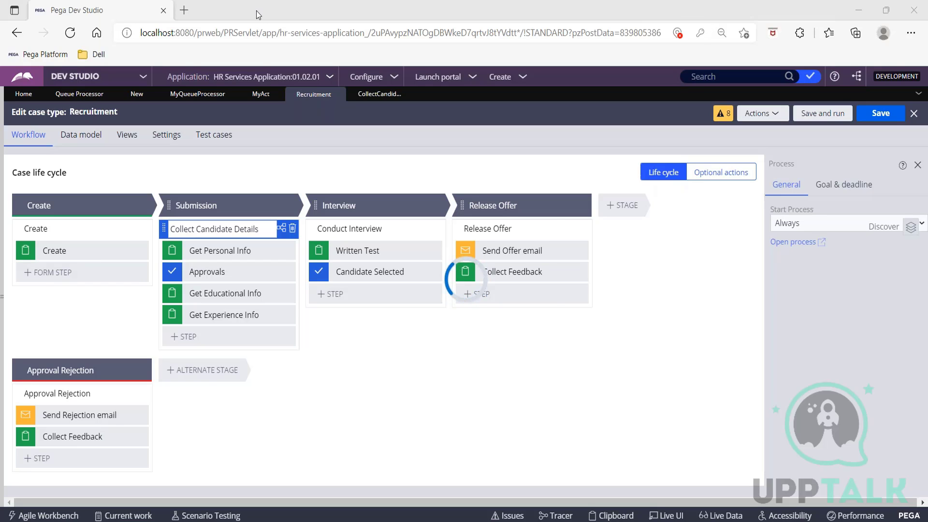
{"action": "left_click", "coordinate": [70, 33]}
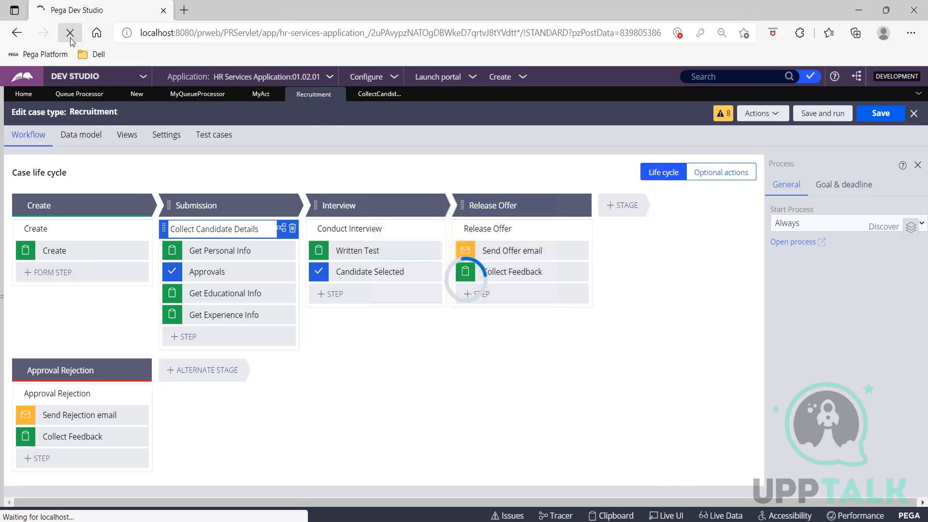
- Close the Collect Candidate Details flow and the Recruitment case type
{"action": "left_click", "coordinate": [374, 95]}
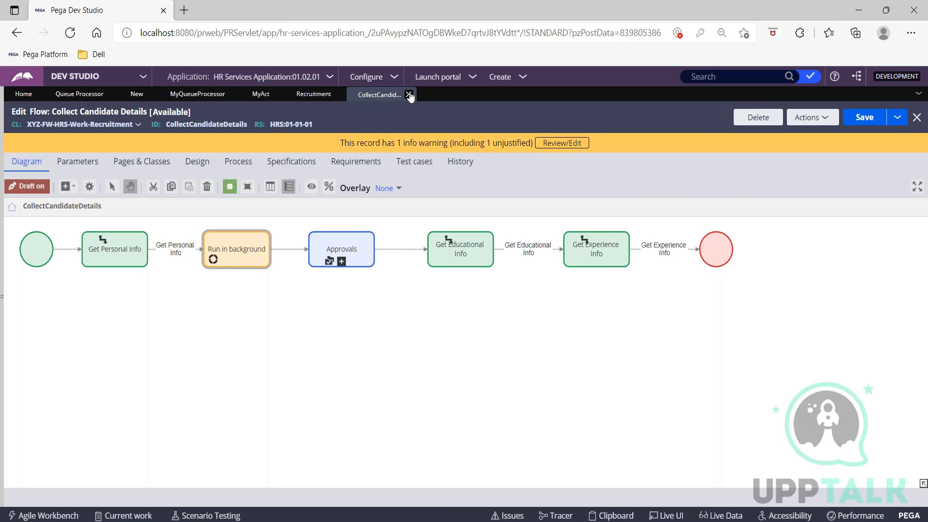
{"action": "left_click", "coordinate": [409, 96]}
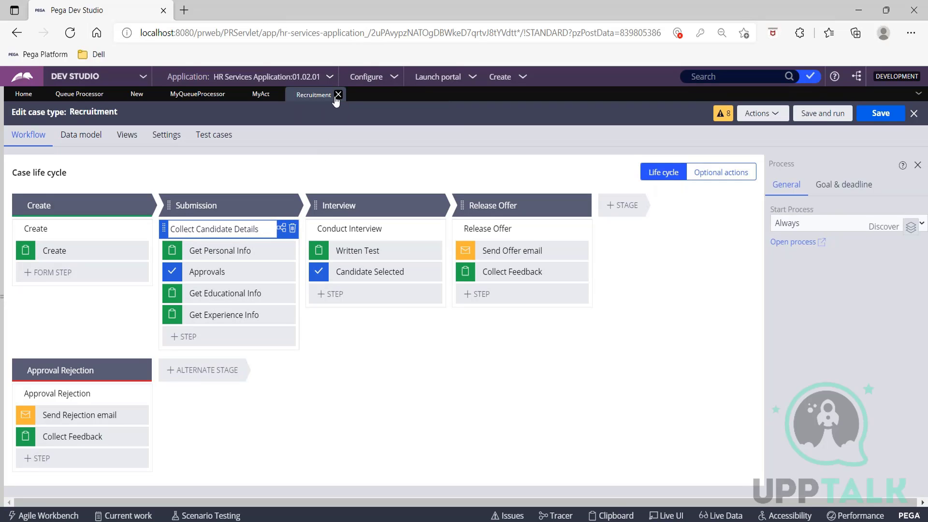
{"action": "left_click", "coordinate": [338, 94]}
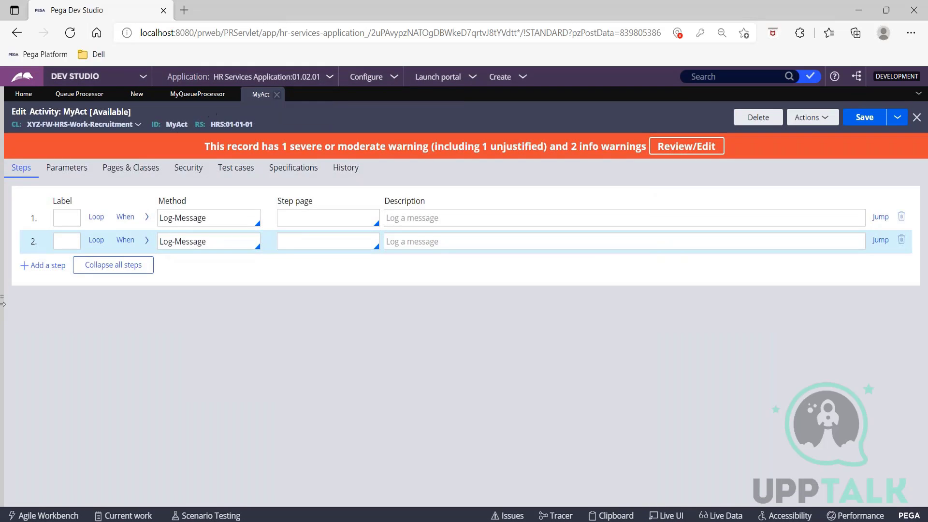
- Try to reopen the Recruitment case type from the expanded explorer area, and reload the browser page
{"action": "left_click", "coordinate": [3, 256]}
{"action": "left_click", "coordinate": [68, 134]}
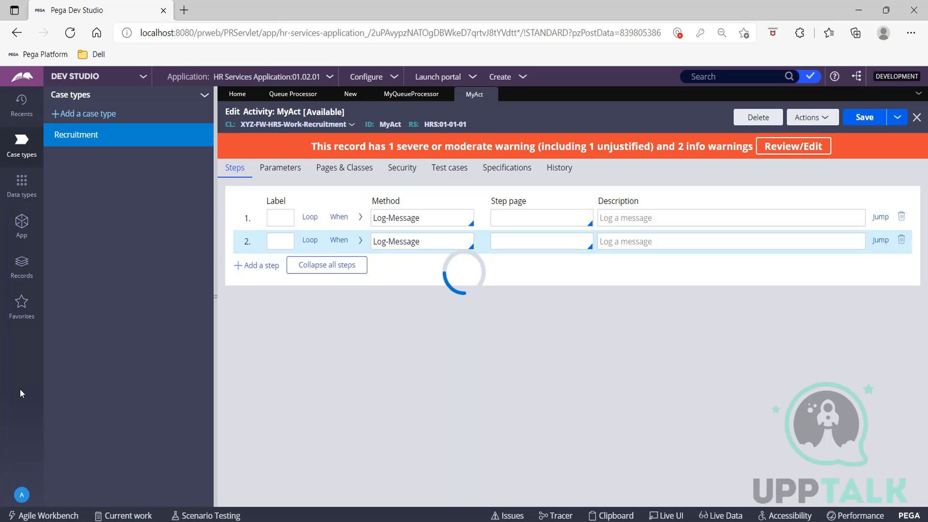
{"action": "left_click", "coordinate": [70, 40]}
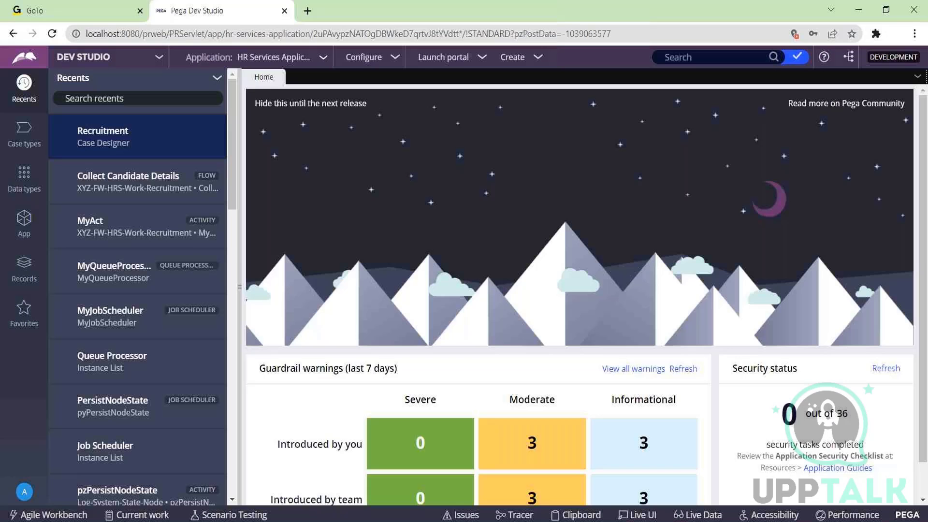
- Open the Recruitment case type and set the Run in background step's activity to MyAct, keeping the Standard queue type
{"action": "left_click", "coordinate": [113, 159]}
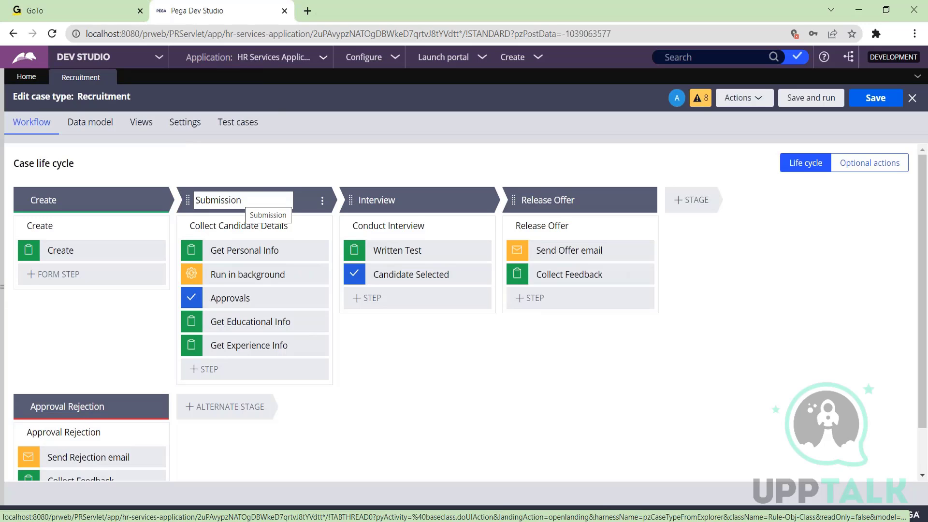
{"action": "left_click", "coordinate": [270, 275]}
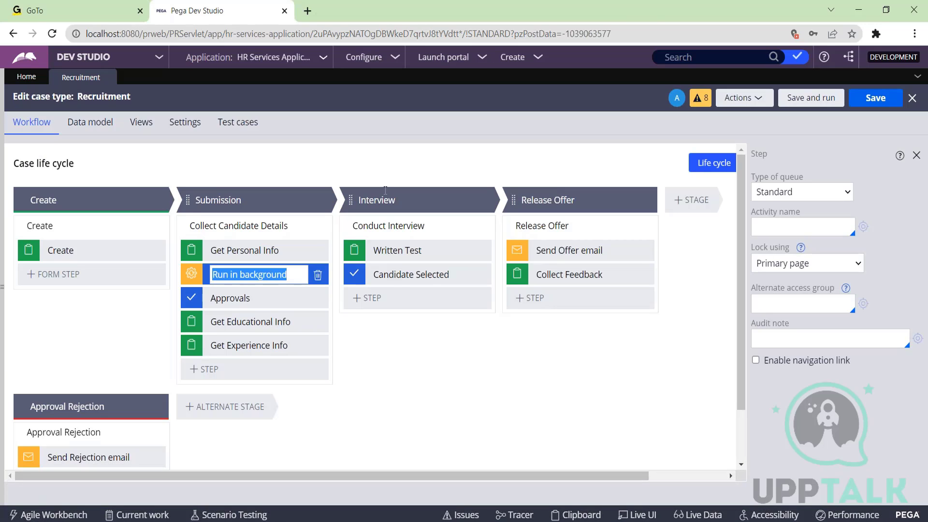
{"action": "left_click", "coordinate": [796, 194]}
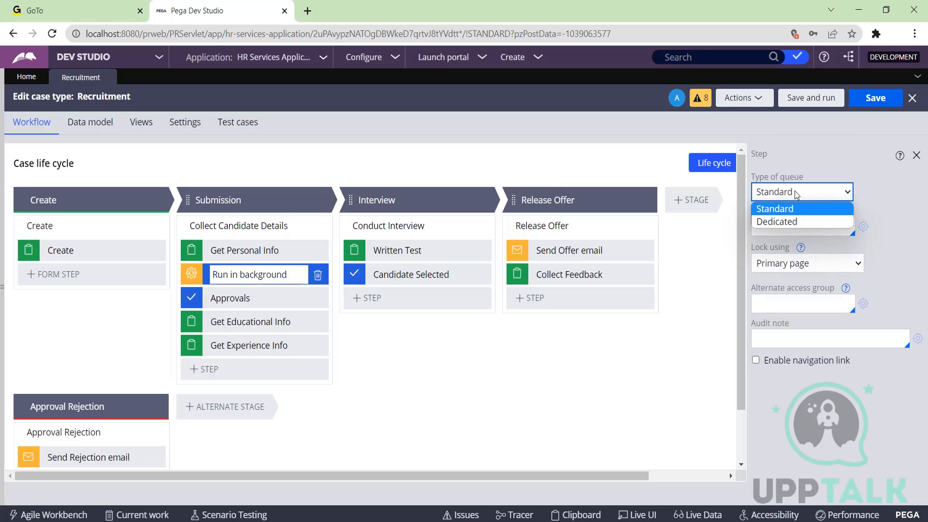
{"action": "left_click", "coordinate": [820, 164]}
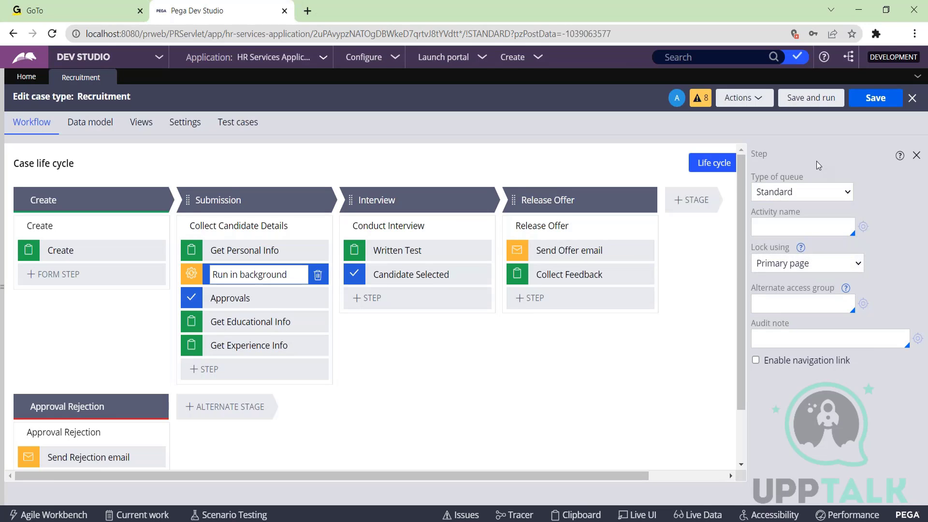
{"action": "left_click", "coordinate": [805, 194]}
{"action": "left_click", "coordinate": [805, 194]}
{"action": "left_click", "coordinate": [780, 227]}
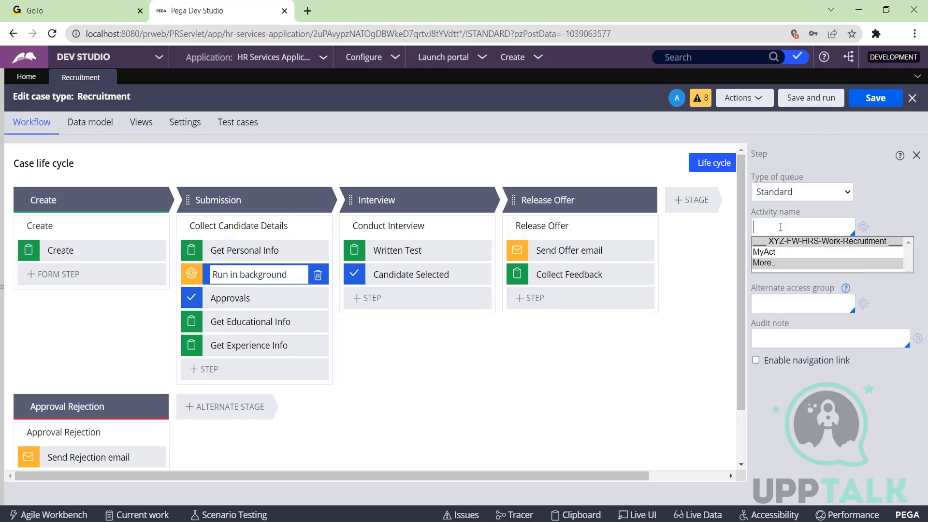
{"action": "key", "text": "Down"}
{"action": "key", "text": "Return"}
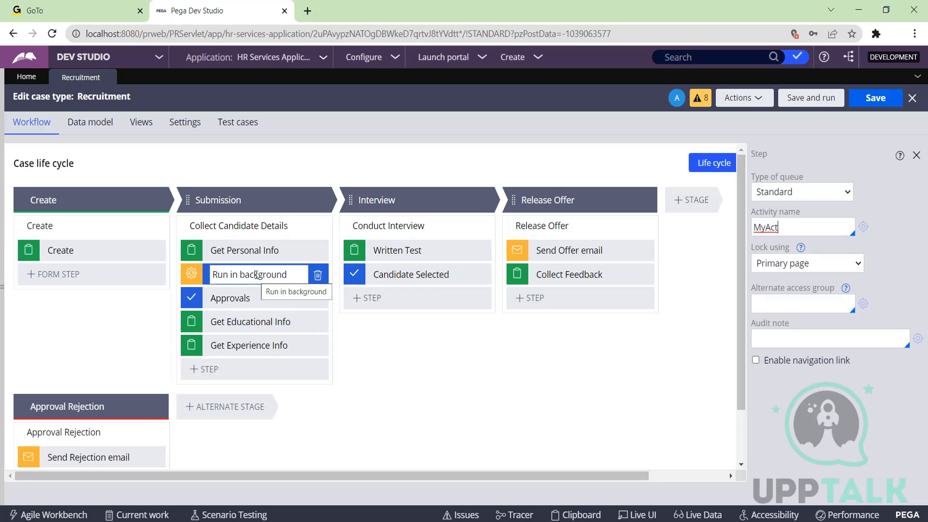
- Examine the Run in background step's queue type, lock options with their help text, and alternate access group setting
{"action": "left_click", "coordinate": [782, 189]}
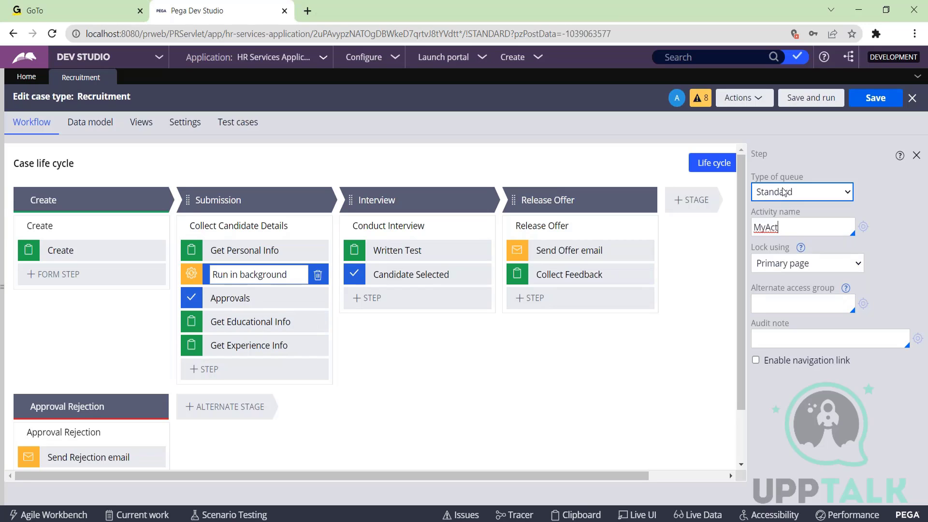
{"action": "left_click", "coordinate": [798, 265]}
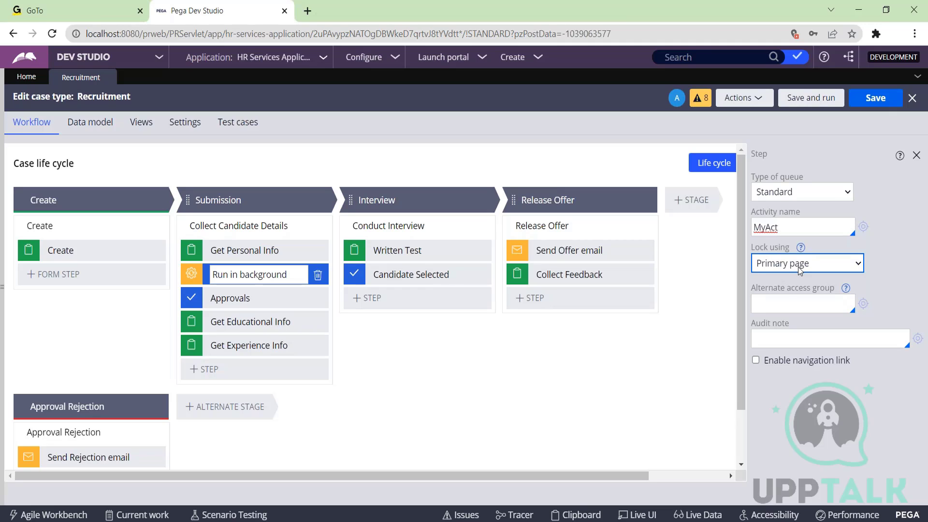
{"action": "left_click", "coordinate": [782, 303]}
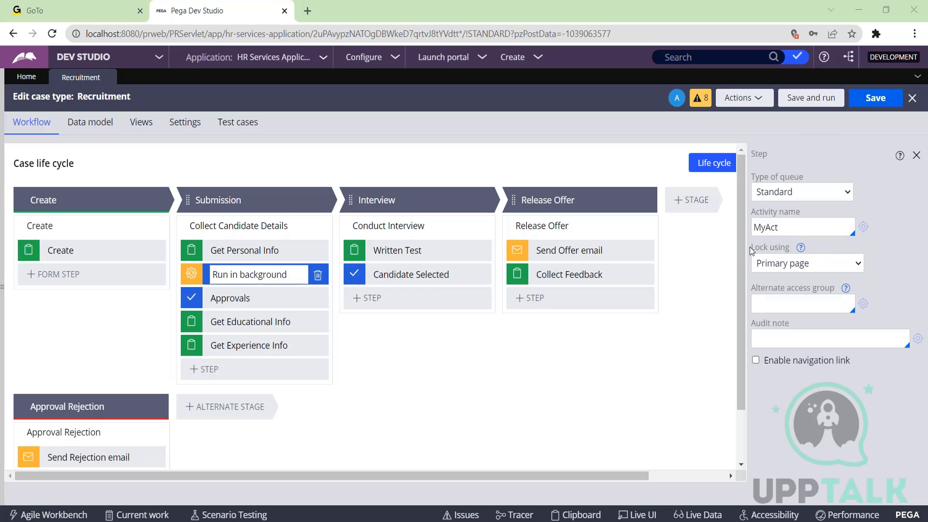
{"action": "left_click", "coordinate": [829, 265]}
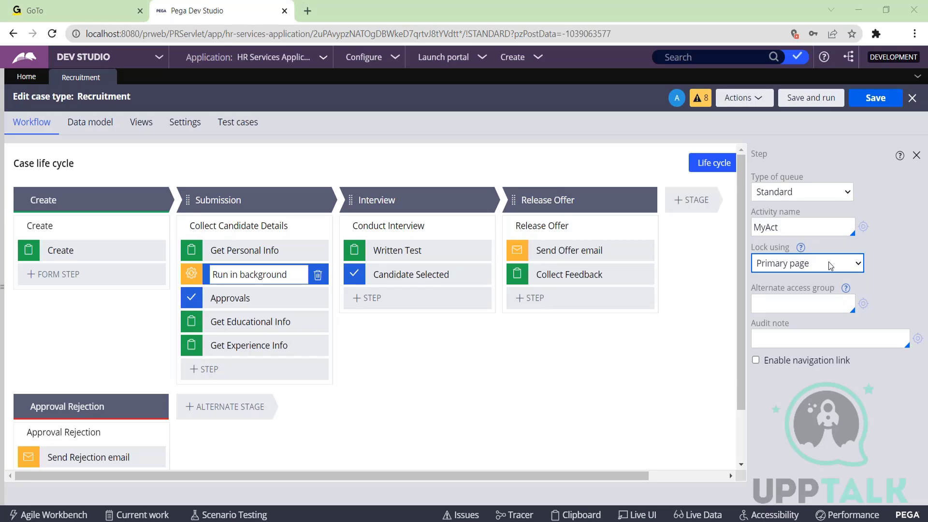
{"action": "left_click", "coordinate": [829, 265]}
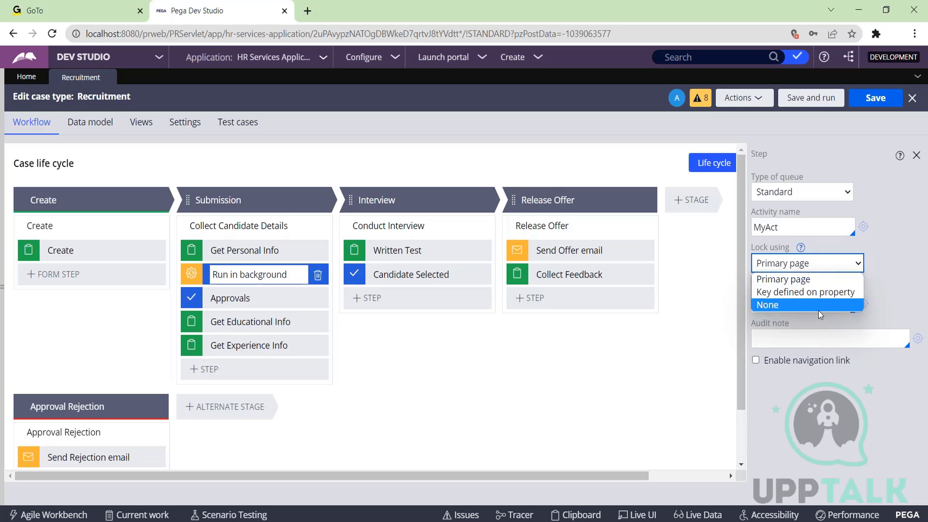
{"action": "mouse_move", "coordinate": [803, 252]}
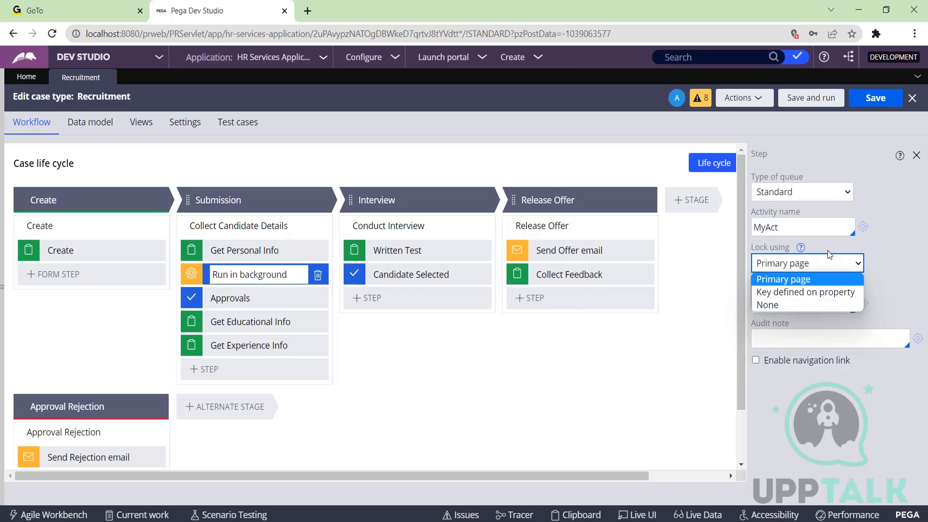
{"action": "left_click", "coordinate": [805, 245]}
{"action": "mouse_move", "coordinate": [801, 249]}
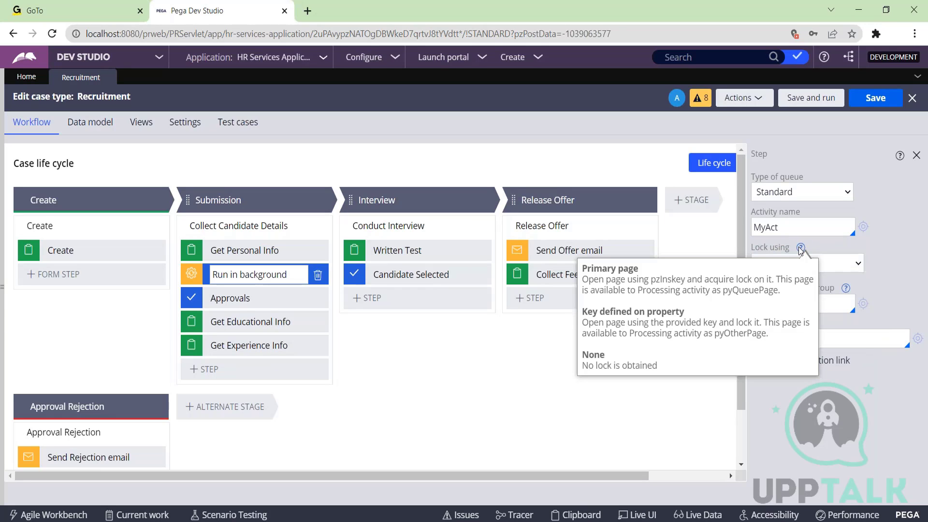
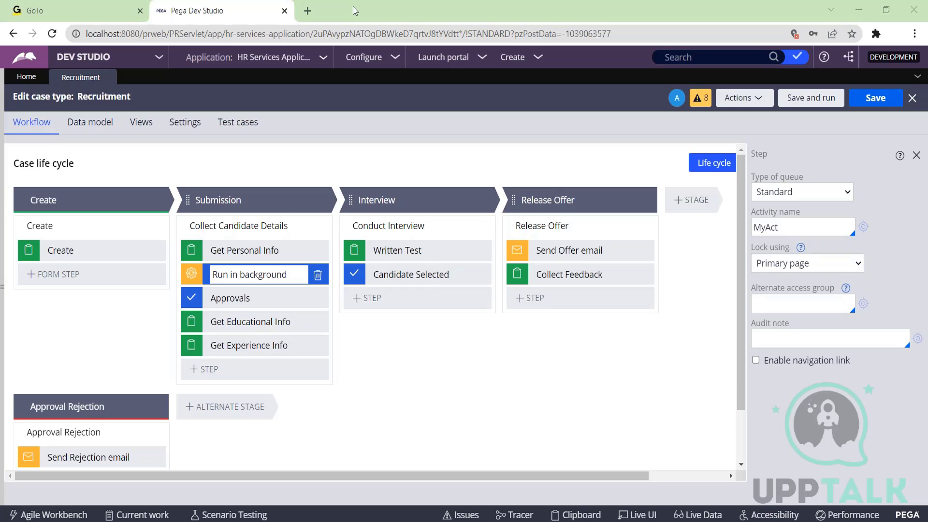
{"action": "mouse_move", "coordinate": [848, 292]}
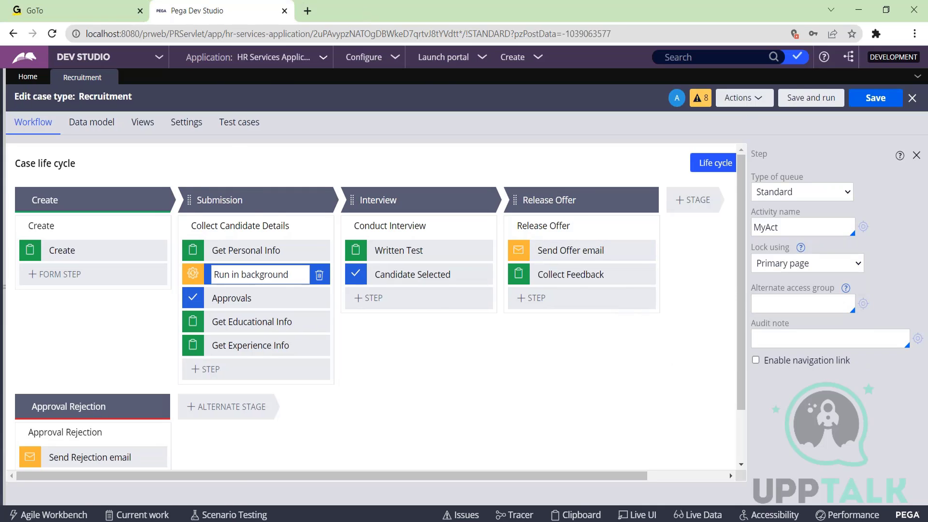
- Open the recent MyAct activity and MyQueueProcessor rule, and review the queue processor's node settings and processing activity
{"action": "mouse_move", "coordinate": [4, 174]}
{"action": "left_click", "coordinate": [122, 232]}
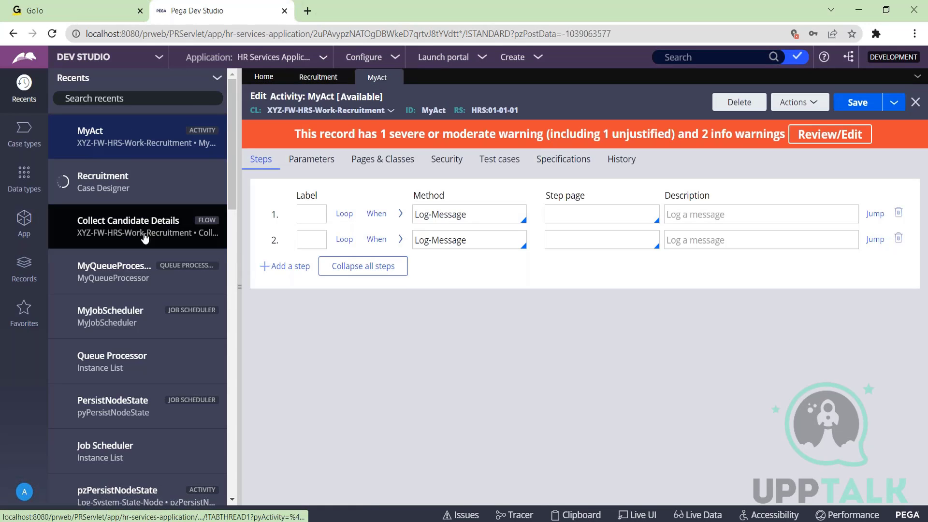
{"action": "left_click", "coordinate": [136, 281]}
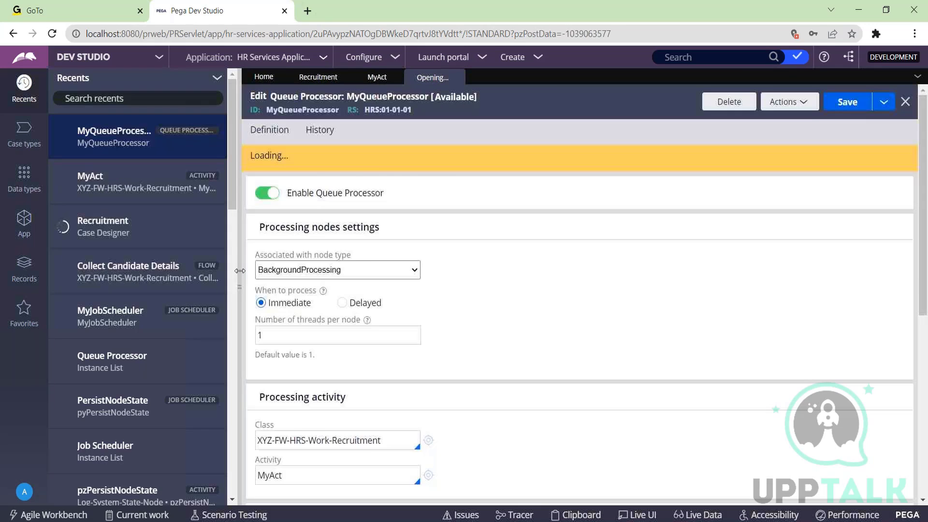
{"action": "left_click", "coordinate": [240, 270]}
{"action": "scroll", "coordinate": [211, 349], "scroll_direction": "down", "scroll_amount": 3}
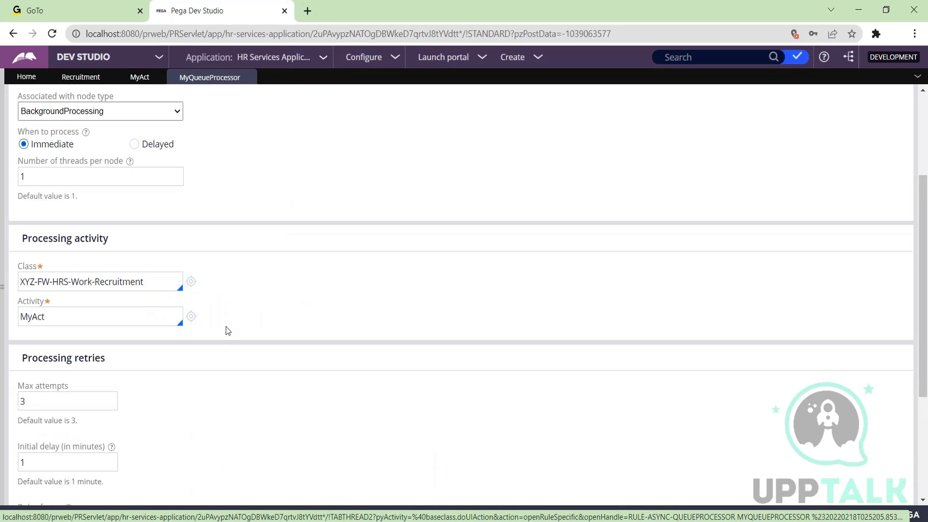
{"action": "scroll", "coordinate": [225, 327], "scroll_direction": "down", "scroll_amount": 1}
{"action": "scroll", "coordinate": [225, 326], "scroll_direction": "up", "scroll_amount": 3}
{"action": "scroll", "coordinate": [226, 328], "scroll_direction": "up", "scroll_amount": 3}
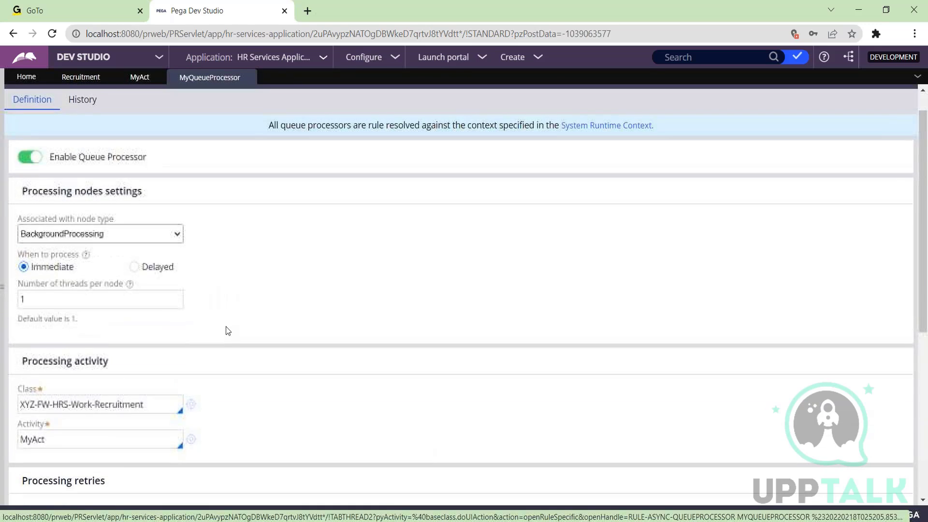
{"action": "scroll", "coordinate": [225, 328], "scroll_direction": "down", "scroll_amount": 1}
{"action": "scroll", "coordinate": [225, 328], "scroll_direction": "up", "scroll_amount": 1}
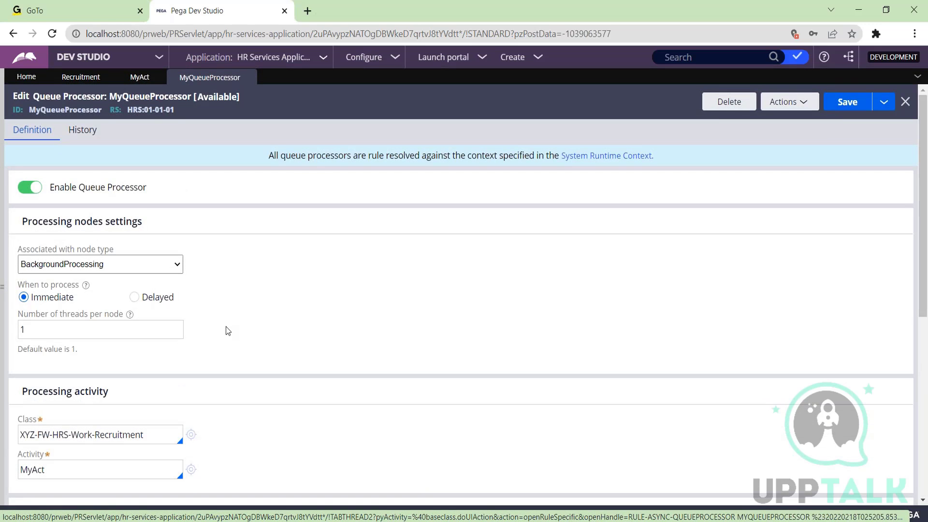
{"action": "scroll", "coordinate": [225, 326], "scroll_direction": "down", "scroll_amount": 1}
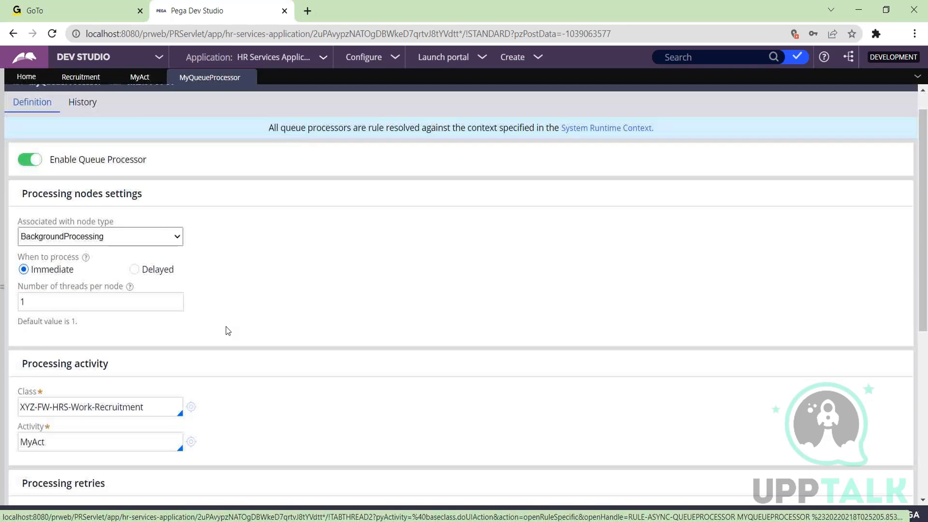
{"action": "scroll", "coordinate": [225, 327], "scroll_direction": "up", "scroll_amount": 1}
- In the Recruitment case type, set the Run in background step's queue type to Dedicated with MyQueueProcessor as its queue processor
{"action": "left_click", "coordinate": [81, 77]}
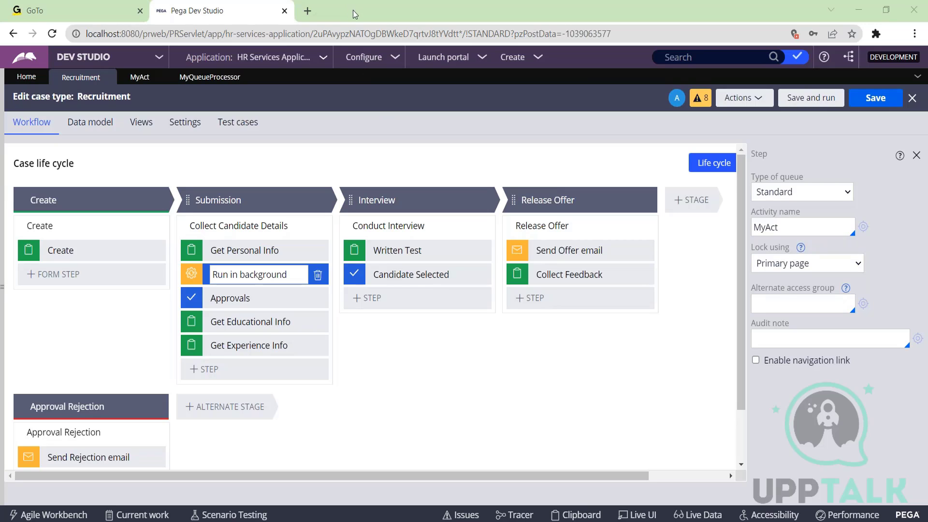
{"action": "key", "text": "Down"}
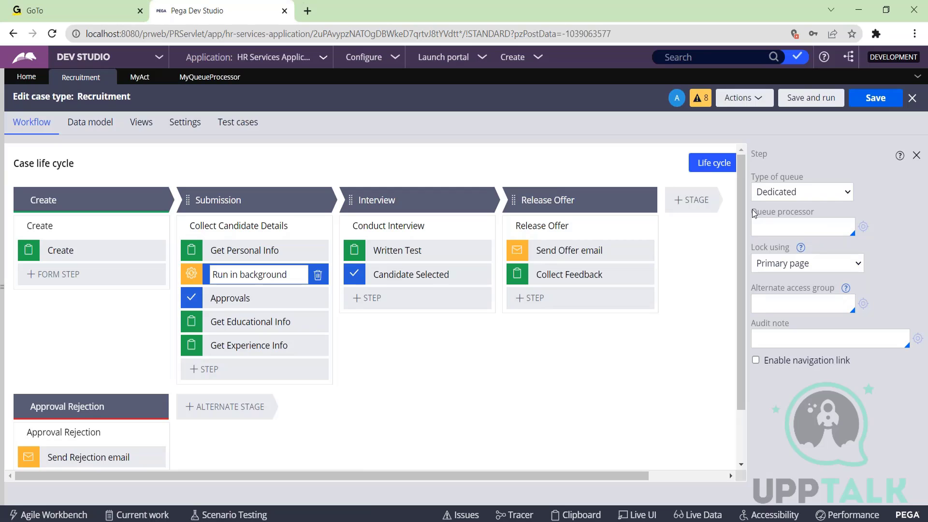
{"action": "left_click_drag", "start_coordinate": [752, 210], "coordinate": [828, 206]}
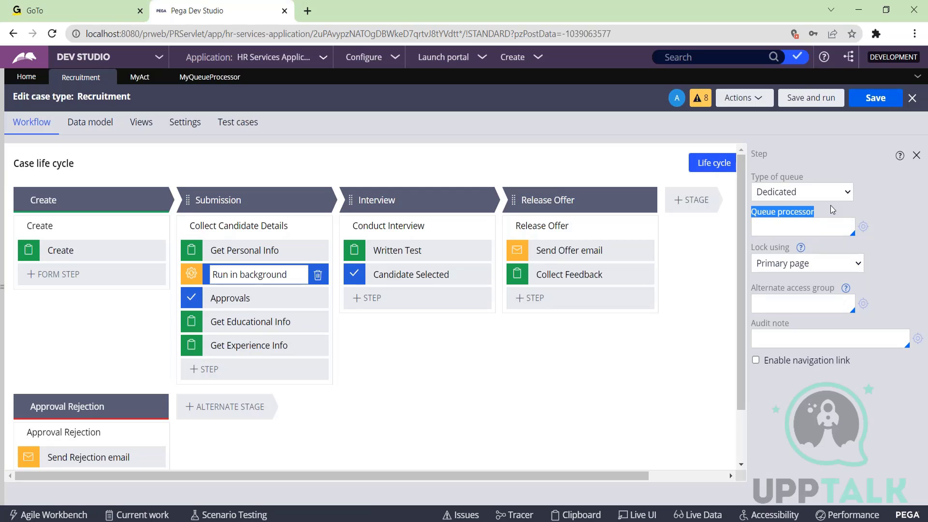
{"action": "left_click", "coordinate": [774, 226]}
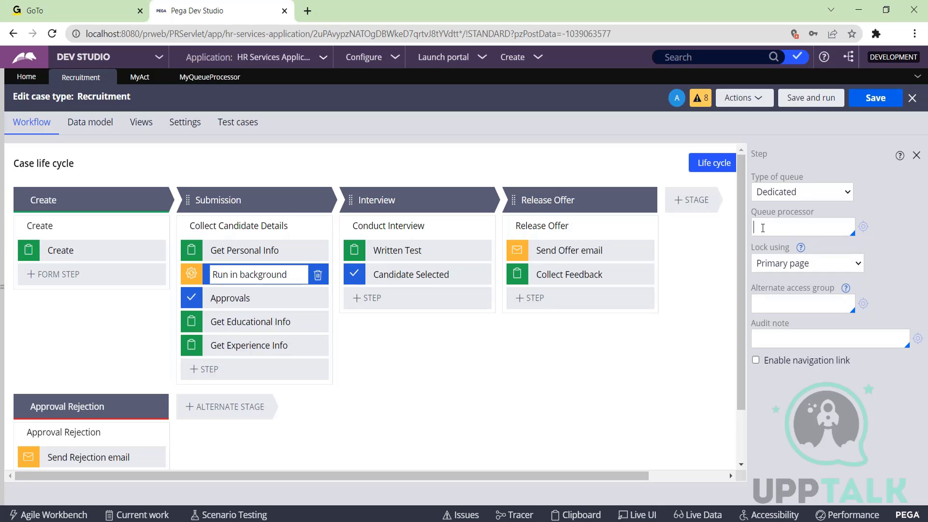
{"action": "left_click", "coordinate": [763, 228]}
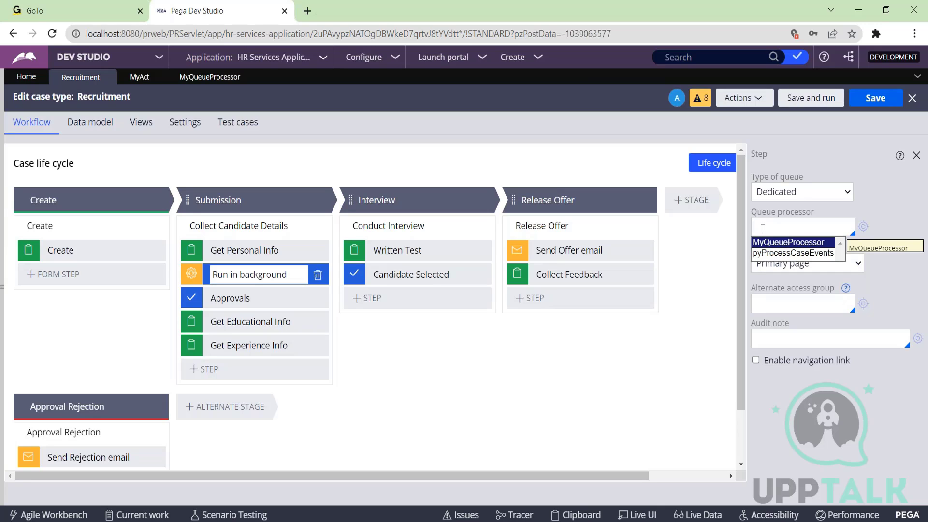
{"action": "key", "text": "Return"}
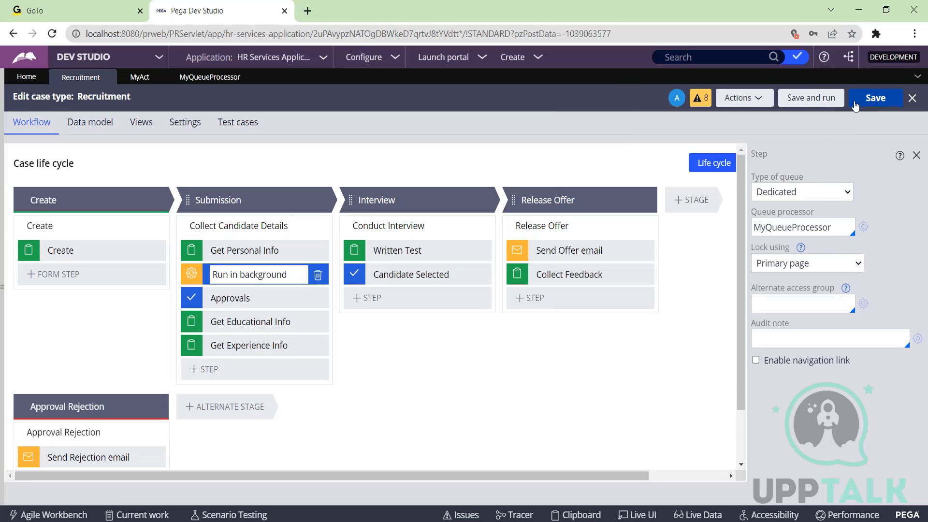
- Save and run the Recruitment case type, and advance the new case past Create and the blank Get Personal Info form
{"action": "left_click", "coordinate": [830, 107]}
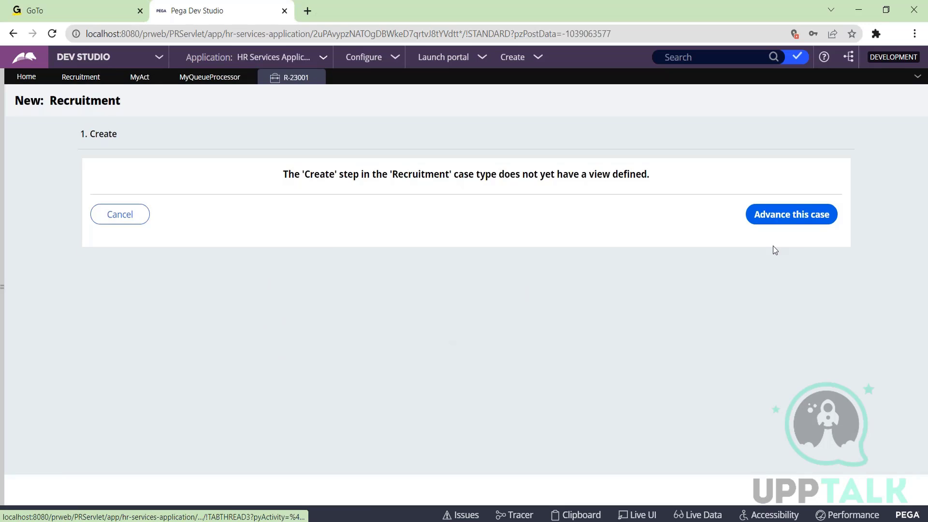
{"action": "left_click", "coordinate": [812, 214]}
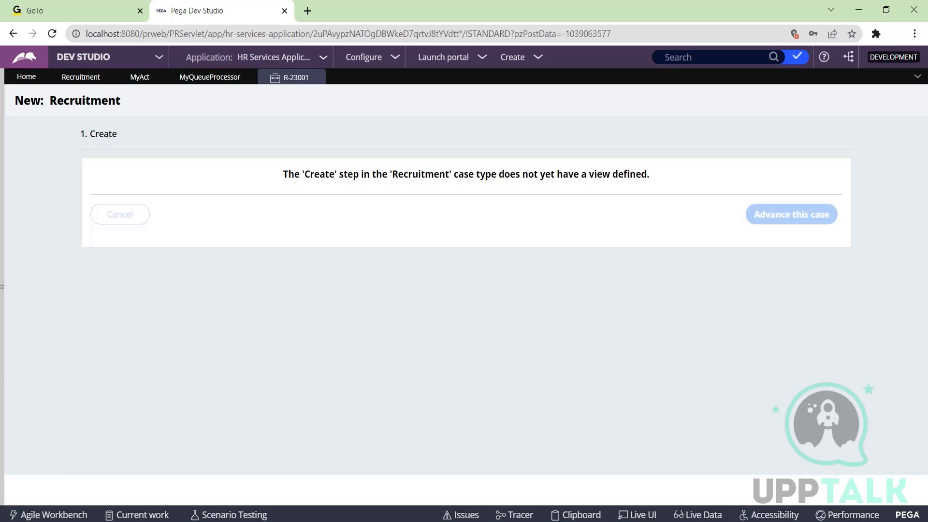
{"action": "left_click", "coordinate": [196, 80]}
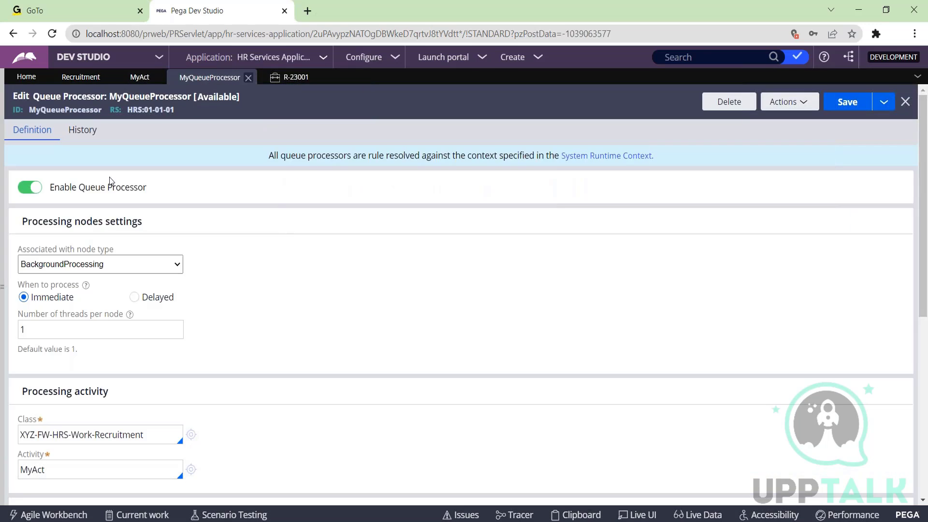
{"action": "left_click", "coordinate": [292, 78]}
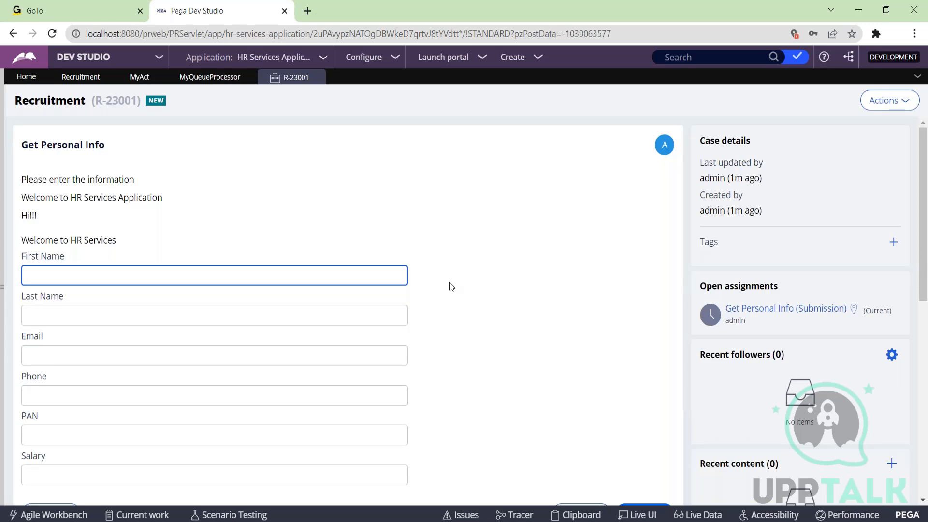
{"action": "scroll", "coordinate": [449, 286], "scroll_direction": "down", "scroll_amount": 3}
{"action": "scroll", "coordinate": [450, 286], "scroll_direction": "down", "scroll_amount": 4}
{"action": "left_click", "coordinate": [645, 146]}
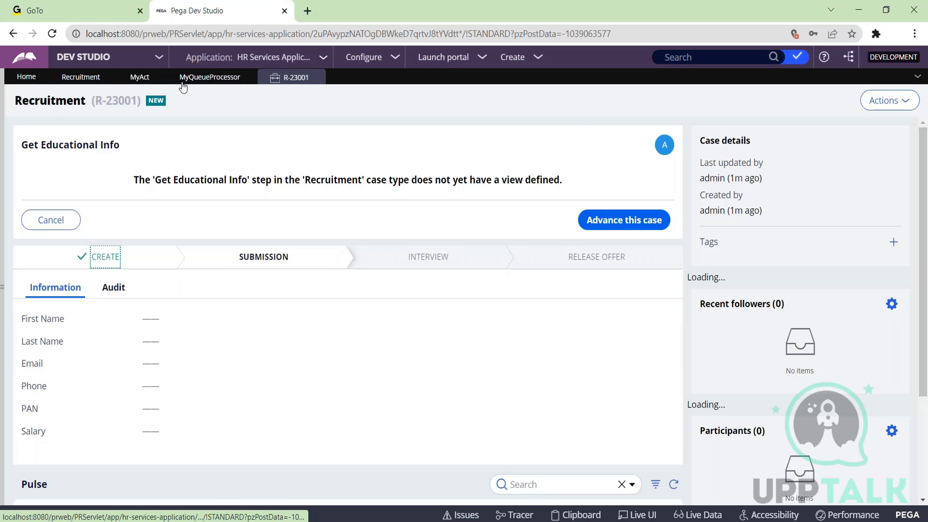
- Recheck the Recruitment background step and MyQueueProcessor, and look through the queue processors list in Admin Studio
{"action": "left_click", "coordinate": [72, 78]}
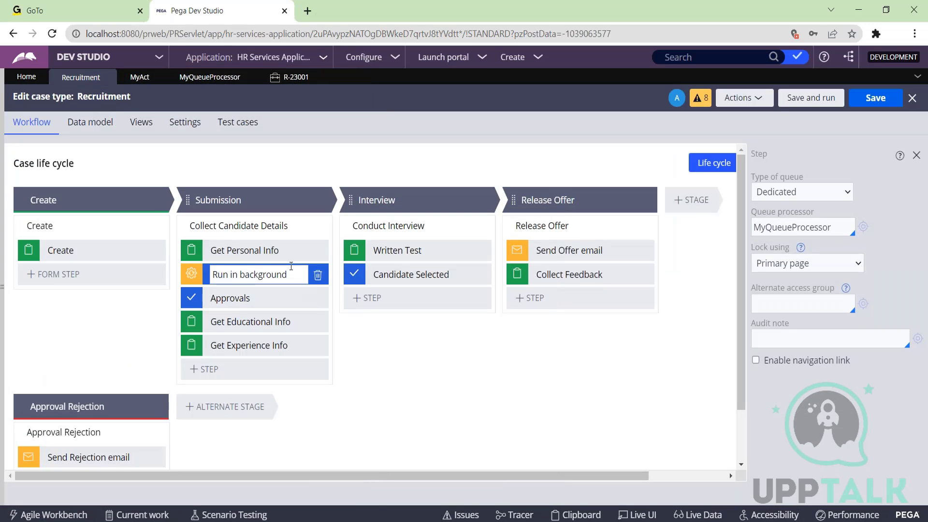
{"action": "left_click", "coordinate": [209, 78]}
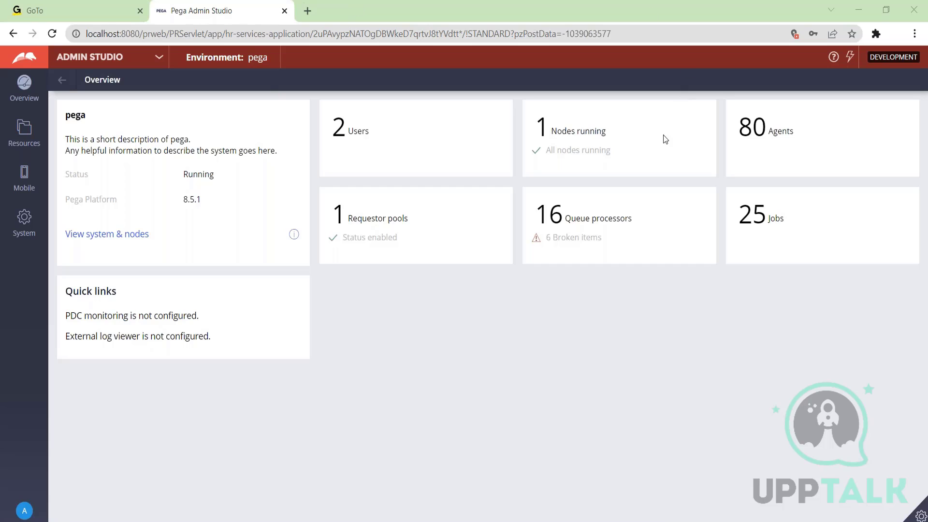
{"action": "left_click", "coordinate": [648, 228]}
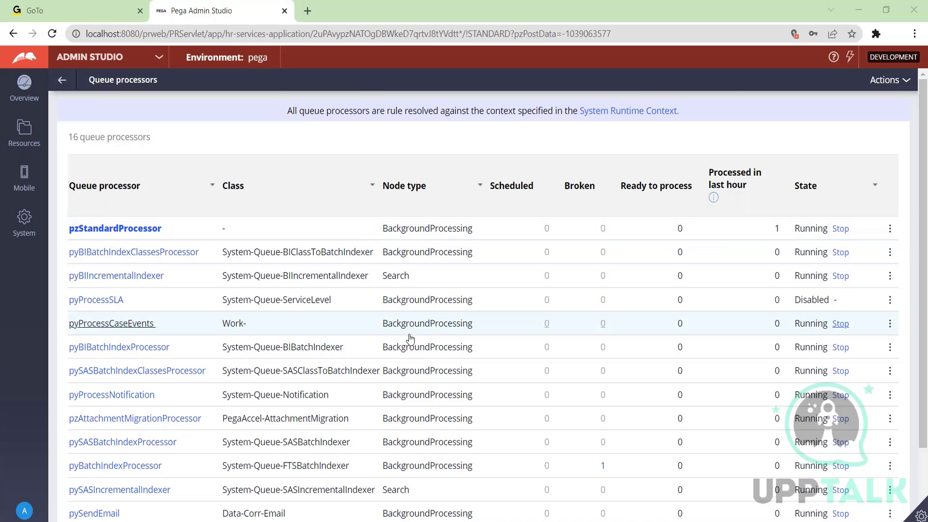
{"action": "scroll", "coordinate": [408, 338], "scroll_direction": "down", "scroll_amount": 2}
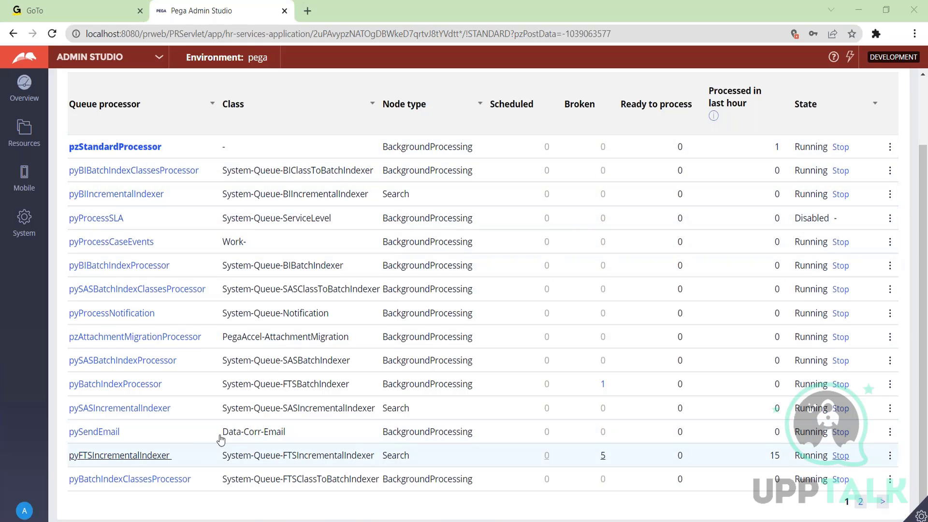
{"action": "scroll", "coordinate": [162, 370], "scroll_direction": "up", "scroll_amount": 2}
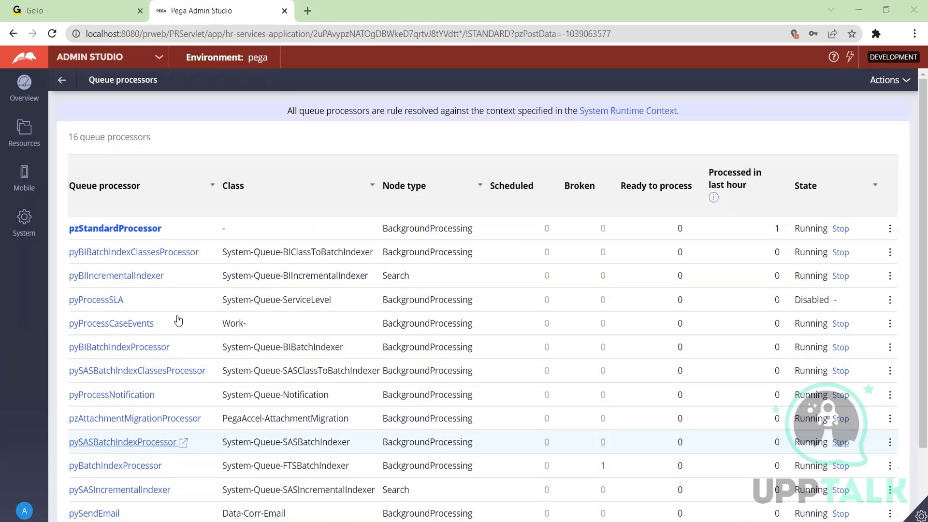
- Filter the queue processors list to MyQueueProcessor and check its number of items processed in the last hour
{"action": "left_click", "coordinate": [212, 188]}
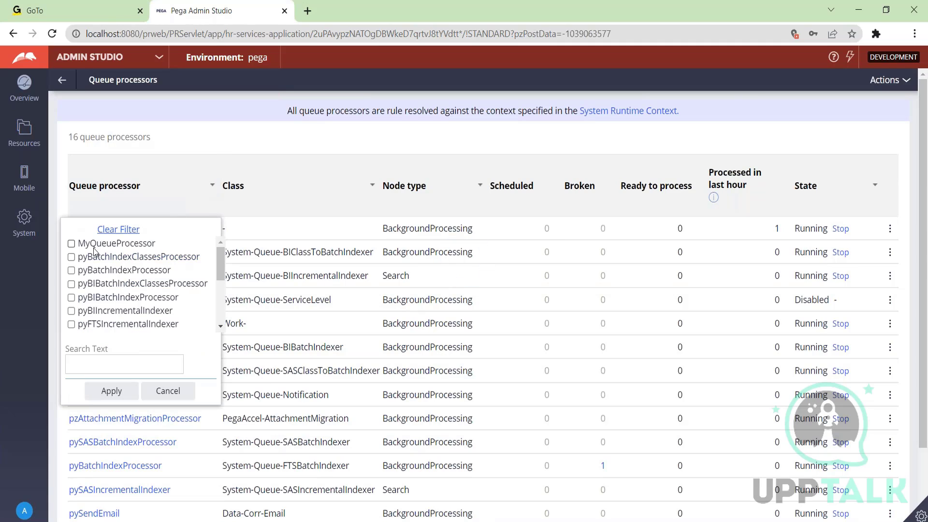
{"action": "left_click", "coordinate": [71, 244]}
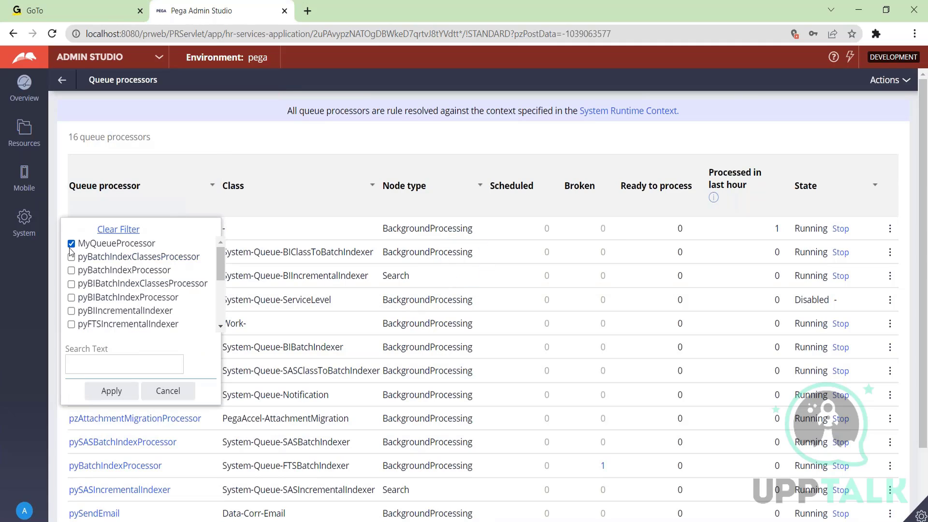
{"action": "left_click", "coordinate": [112, 392]}
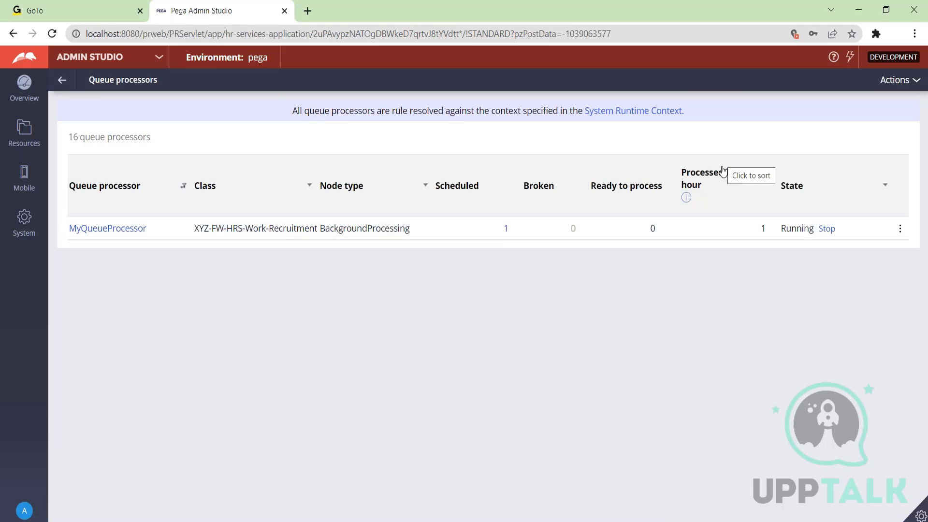
{"action": "left_click", "coordinate": [763, 232]}
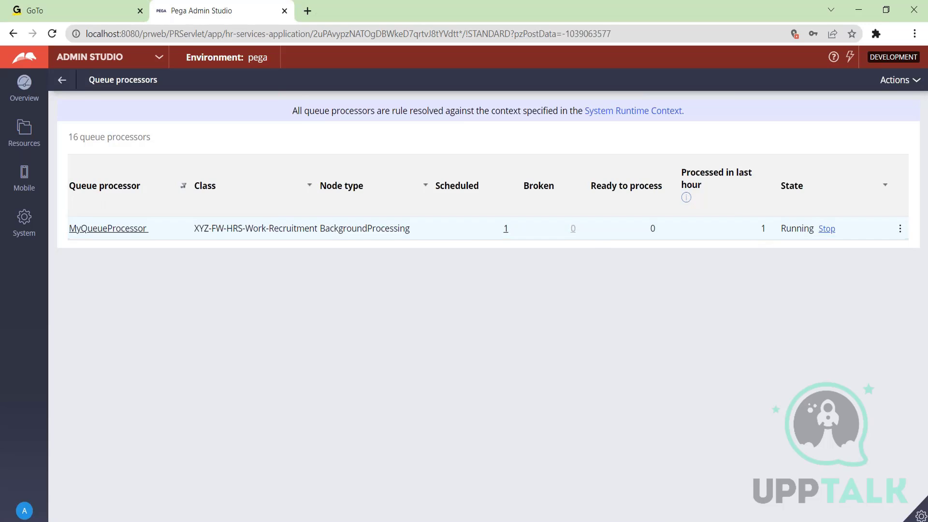
- Inspect MyQueueProcessor's scheduled item and its available actions, and return to the queue processors list without keeping the item selection
{"action": "left_click", "coordinate": [505, 230]}
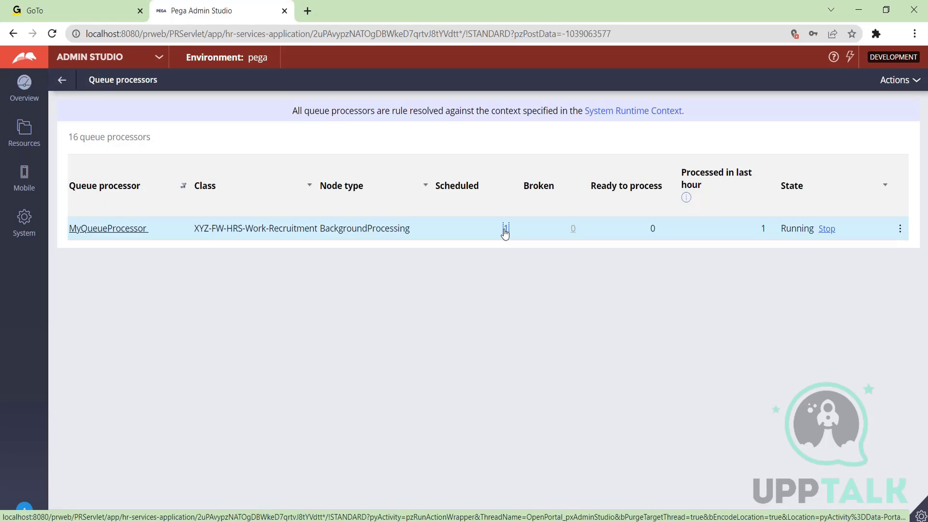
{"action": "mouse_move", "coordinate": [104, 234]}
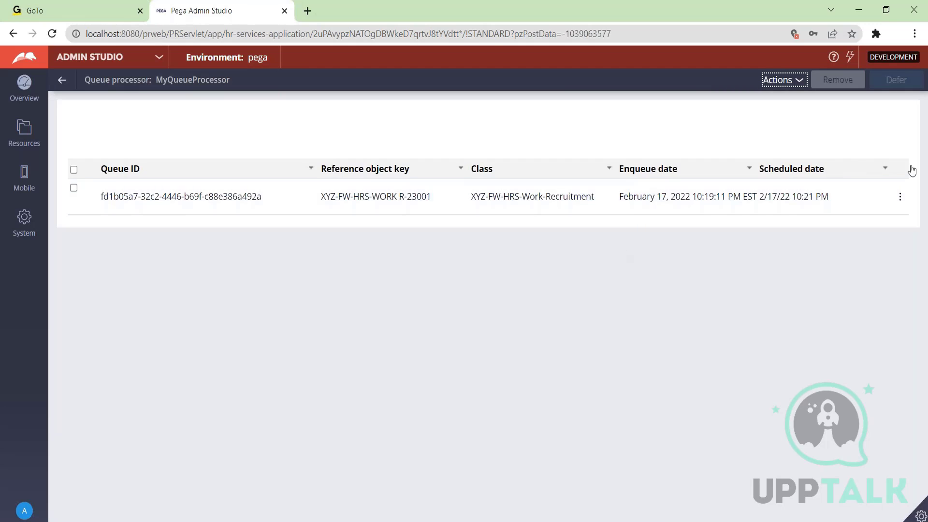
{"action": "left_click", "coordinate": [898, 198]}
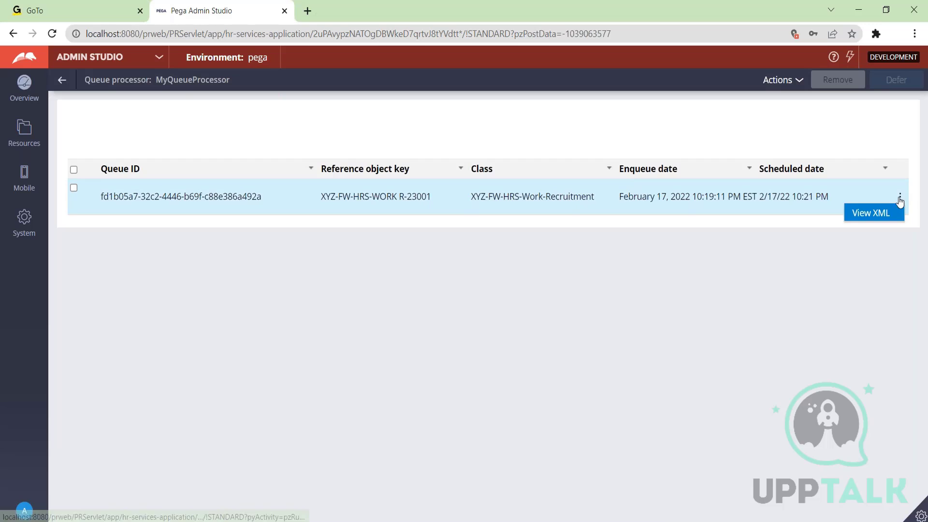
{"action": "left_click", "coordinate": [74, 188]}
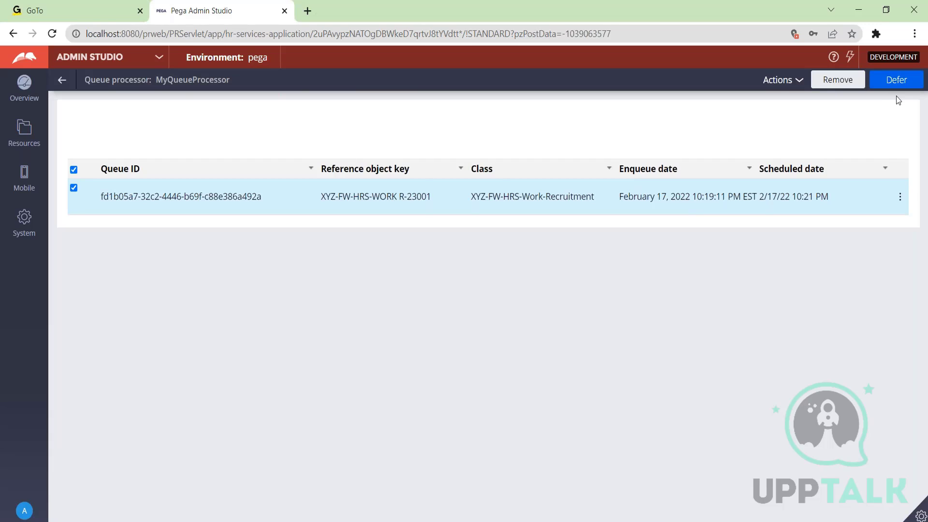
{"action": "left_click", "coordinate": [60, 83]}
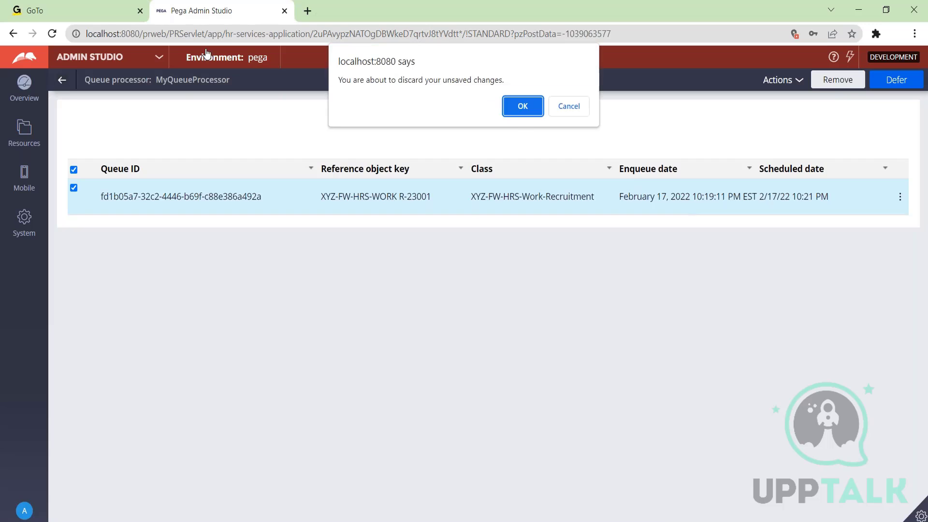
{"action": "left_click", "coordinate": [523, 107]}
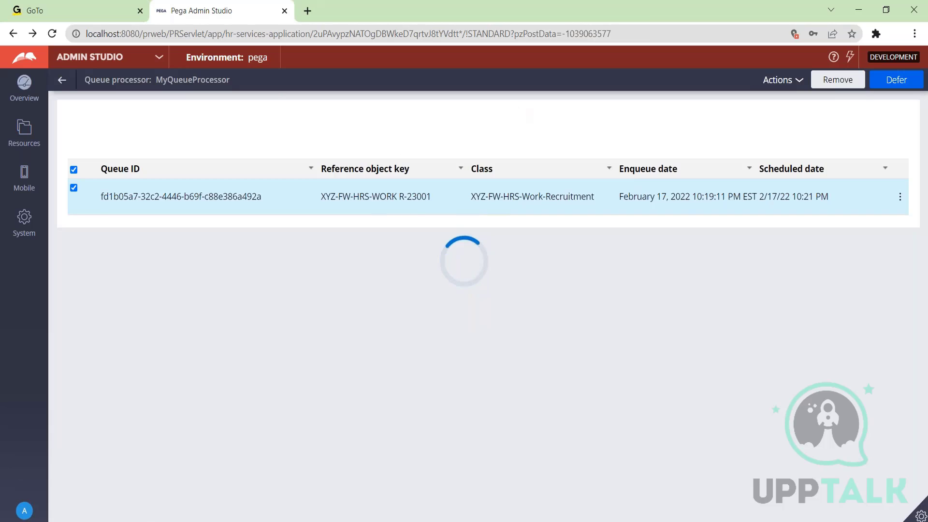
- Locate MyQueueProcessor on the second page of the queue processors list and trace its processing
{"action": "scroll", "coordinate": [498, 355], "scroll_direction": "down", "scroll_amount": 3}
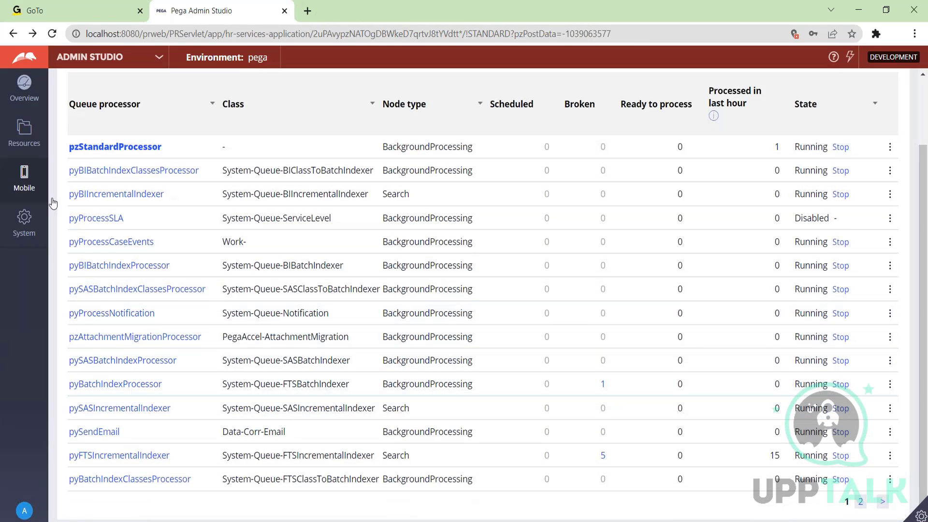
{"action": "left_click", "coordinate": [860, 502]}
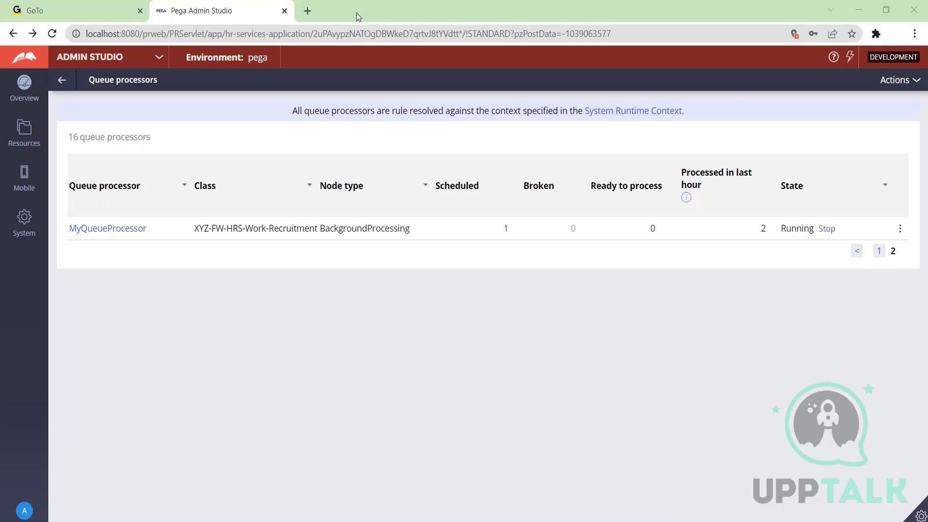
{"action": "left_click", "coordinate": [900, 228]}
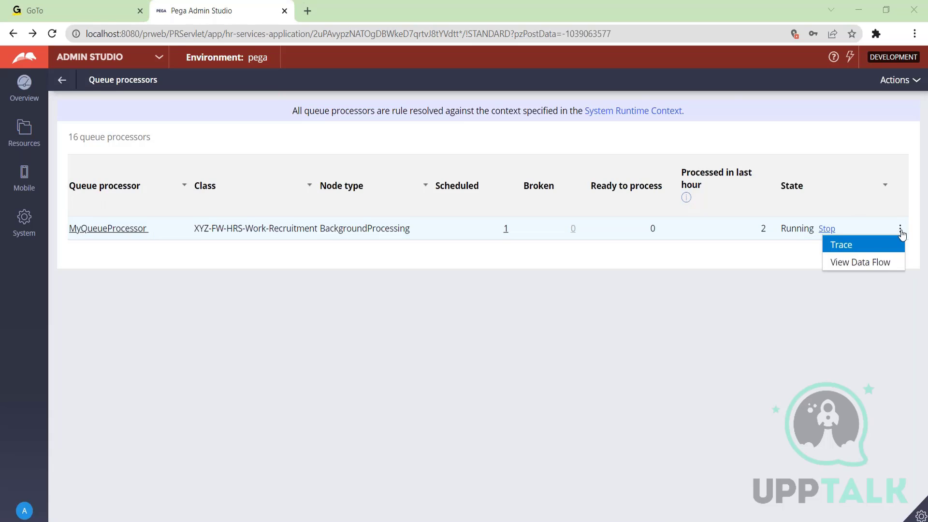
{"action": "left_click", "coordinate": [850, 247]}
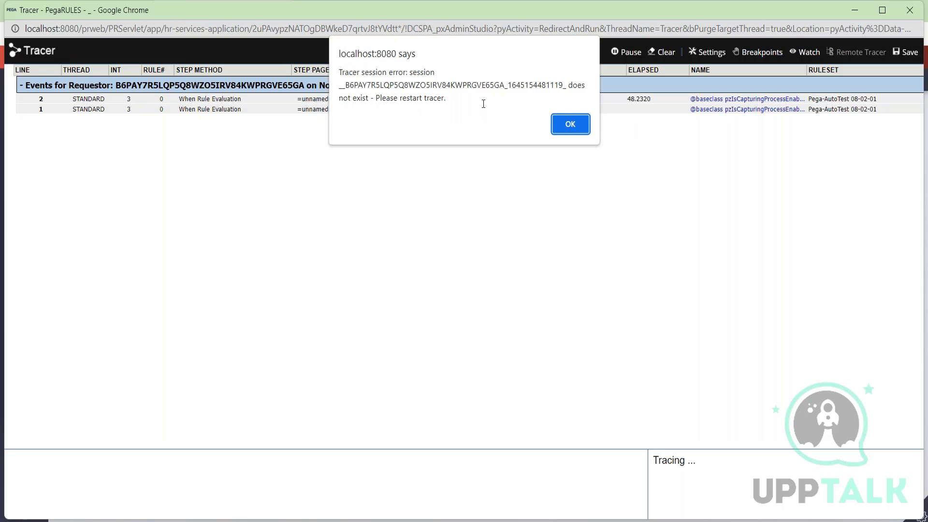
{"action": "left_click", "coordinate": [568, 128]}
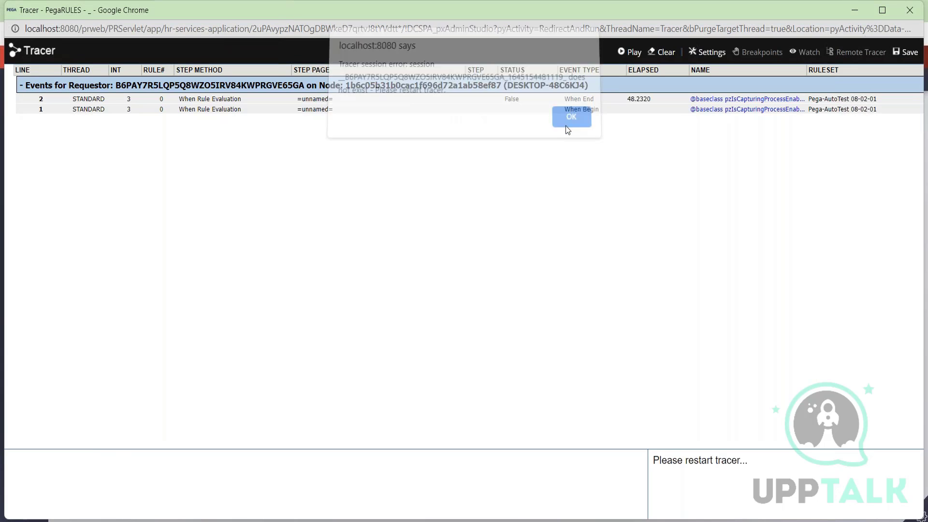
- Examine the properties of the first When Rule Evaluation trace event, and put the Tracer and properties windows away
{"action": "left_click", "coordinate": [209, 111]}
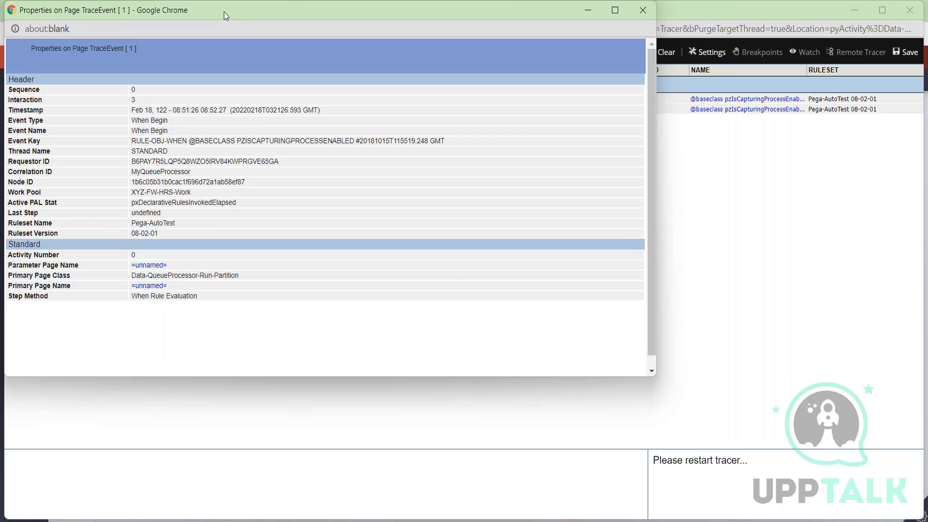
{"action": "left_click_drag", "start_coordinate": [225, 11], "coordinate": [254, 34]}
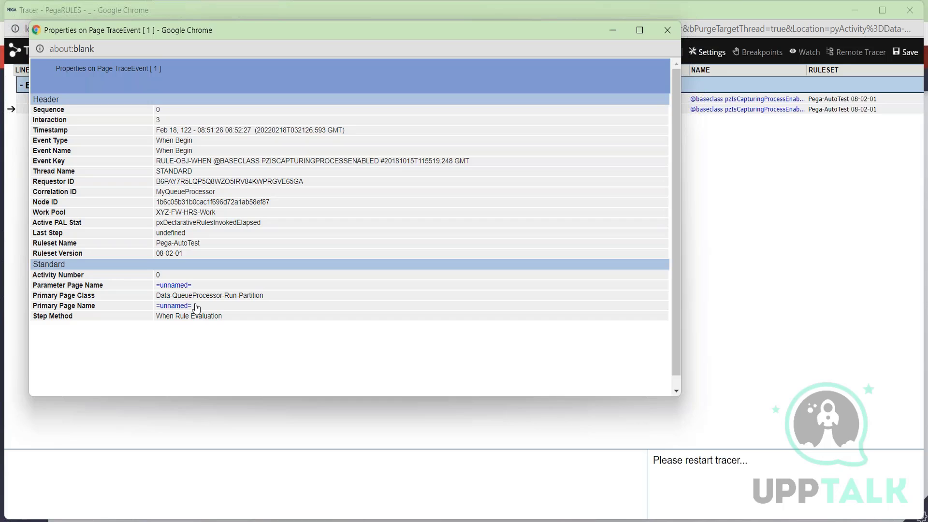
{"action": "left_click", "coordinate": [724, 285]}
{"action": "left_click_drag", "start_coordinate": [234, 13], "coordinate": [233, 103]}
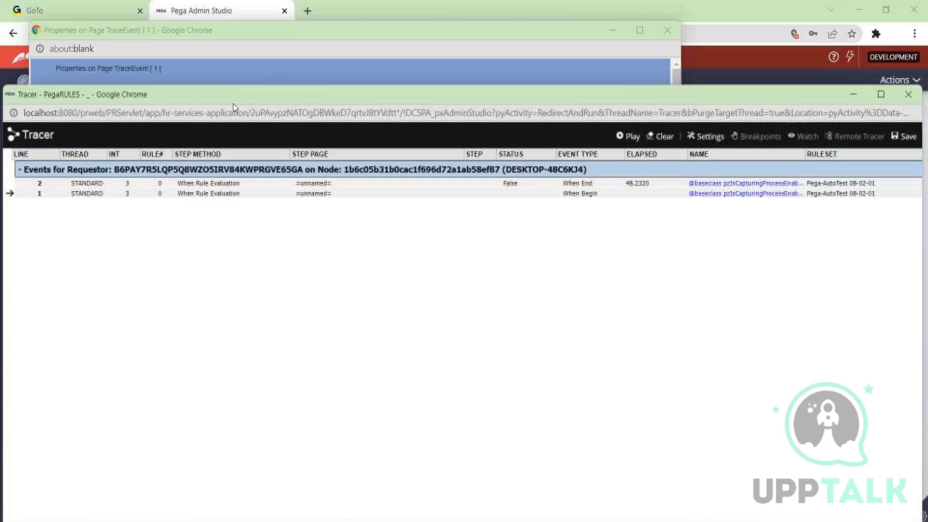
{"action": "left_click", "coordinate": [855, 96]}
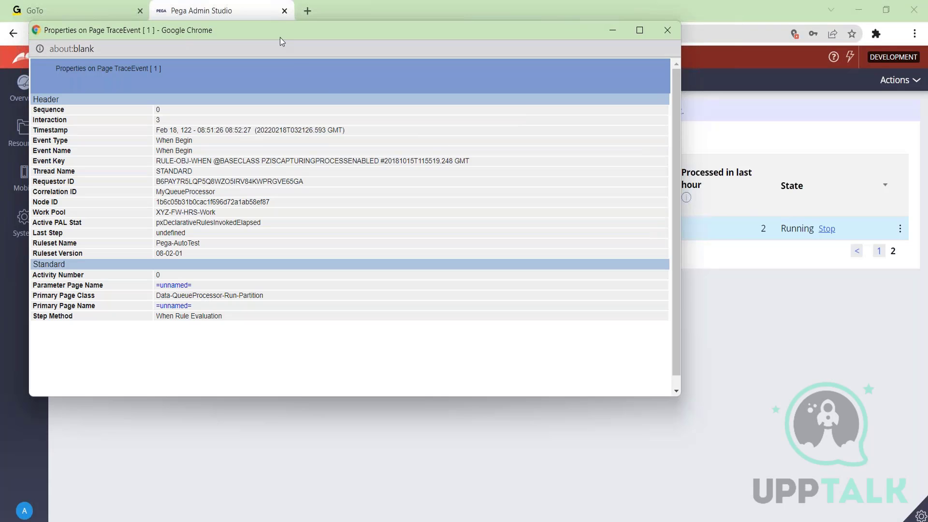
{"action": "left_click_drag", "start_coordinate": [277, 31], "coordinate": [279, 78]}
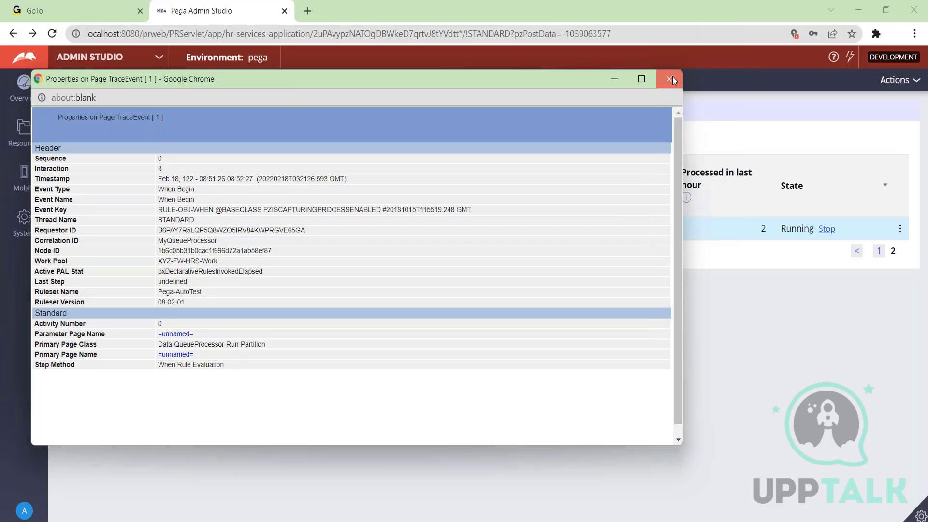
{"action": "left_click", "coordinate": [673, 79]}
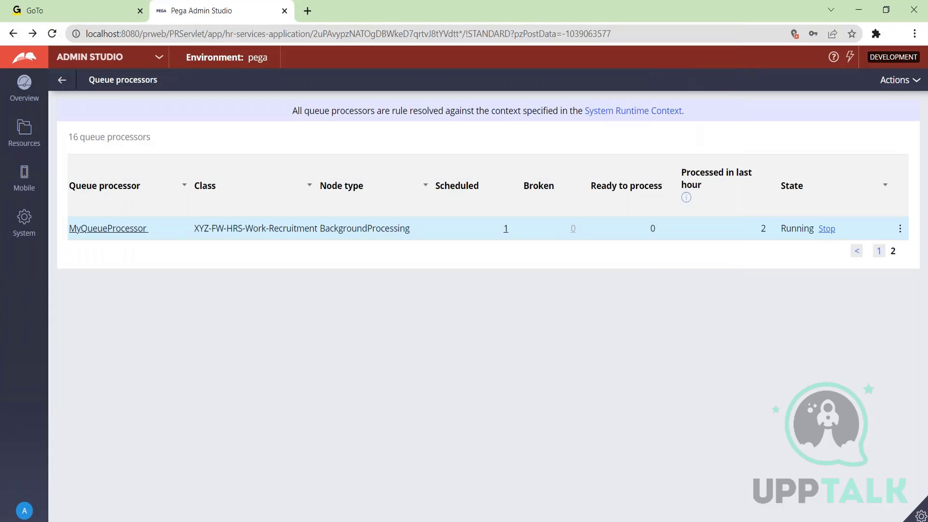
- Refresh the queue processors list and filter it to MyQueueProcessor
{"action": "left_click", "coordinate": [918, 82]}
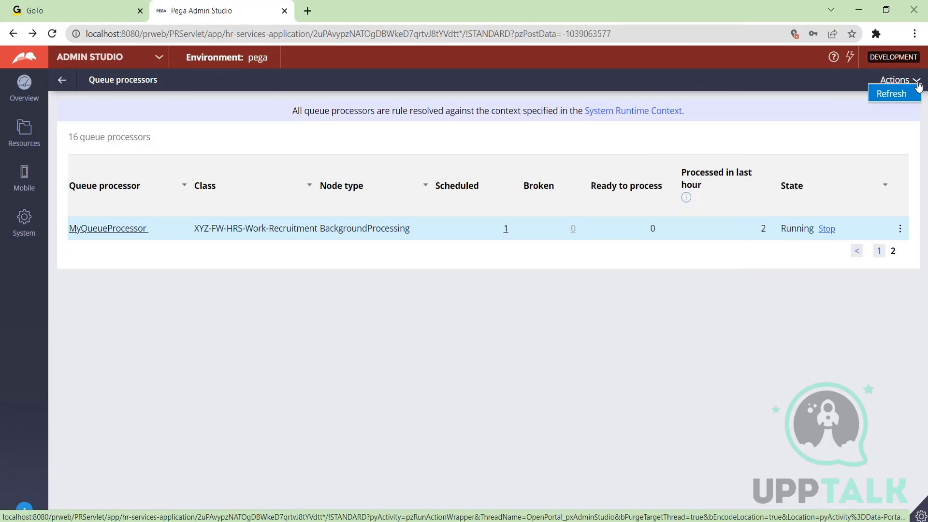
{"action": "left_click", "coordinate": [912, 95]}
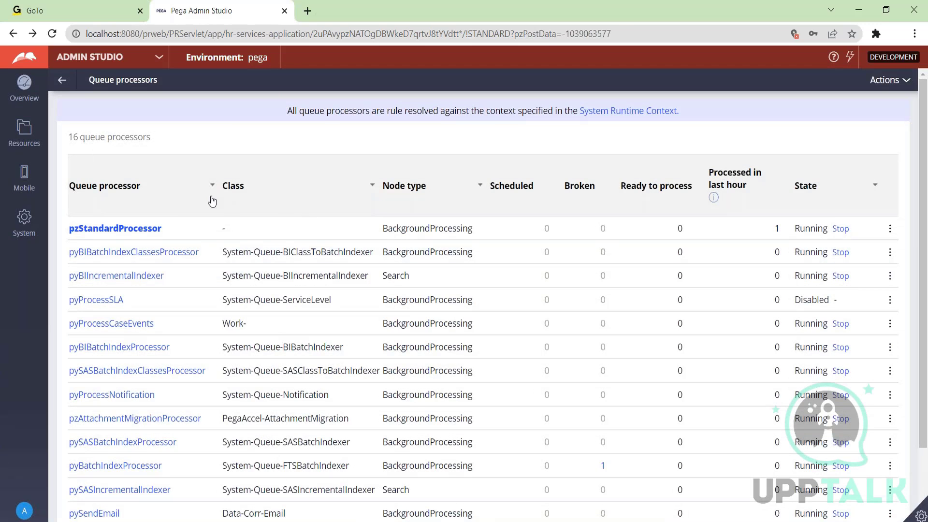
{"action": "left_click", "coordinate": [213, 185]}
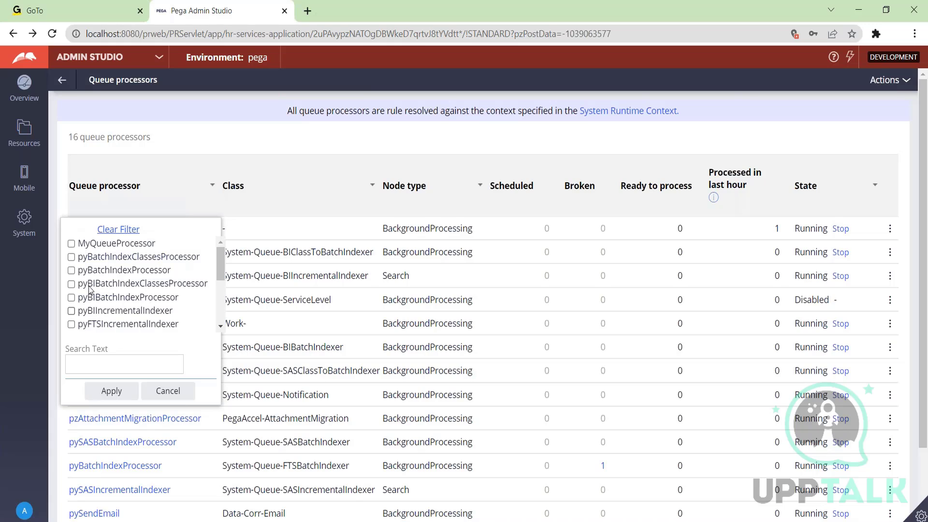
{"action": "left_click", "coordinate": [78, 246]}
{"action": "left_click", "coordinate": [111, 391]}
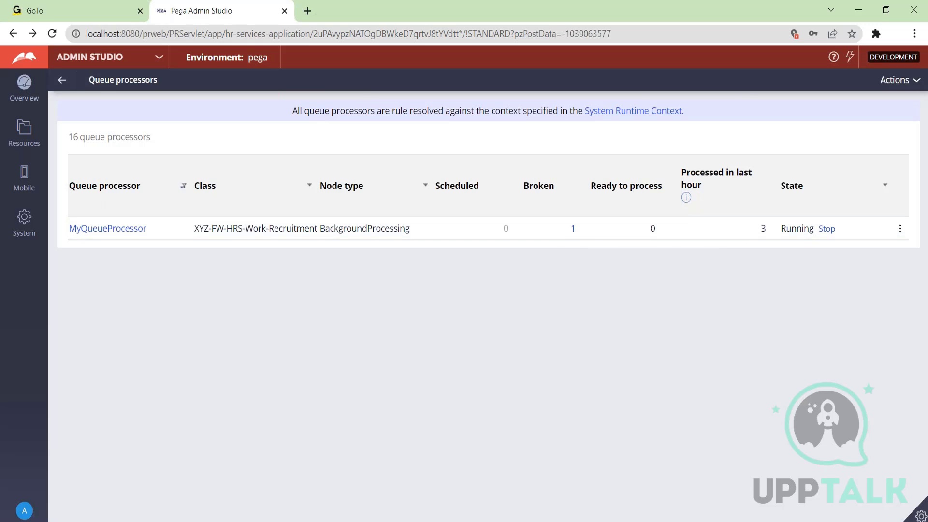
- Inspect MyQueueProcessor's broken item and its available actions, and return to the queue processors list, discarding the item selection
{"action": "left_click", "coordinate": [573, 229]}
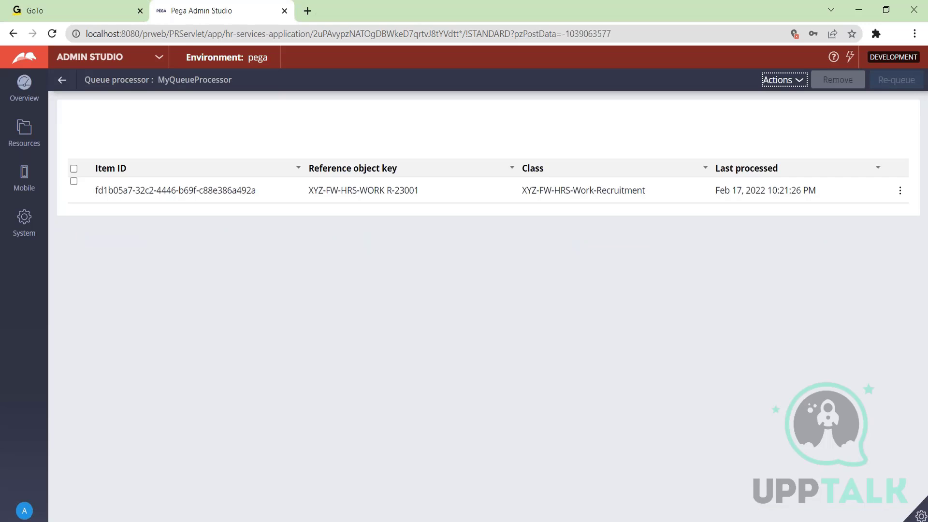
{"action": "left_click", "coordinate": [74, 182]}
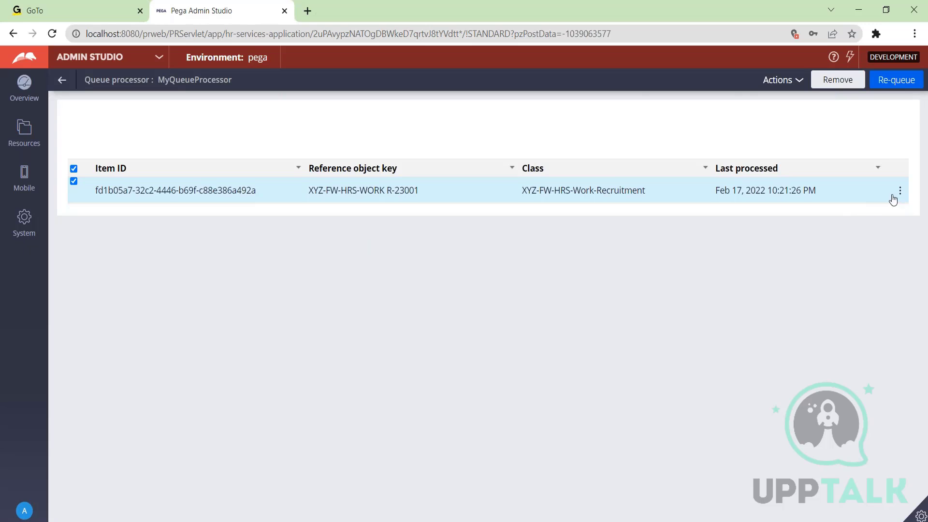
{"action": "left_click", "coordinate": [901, 191]}
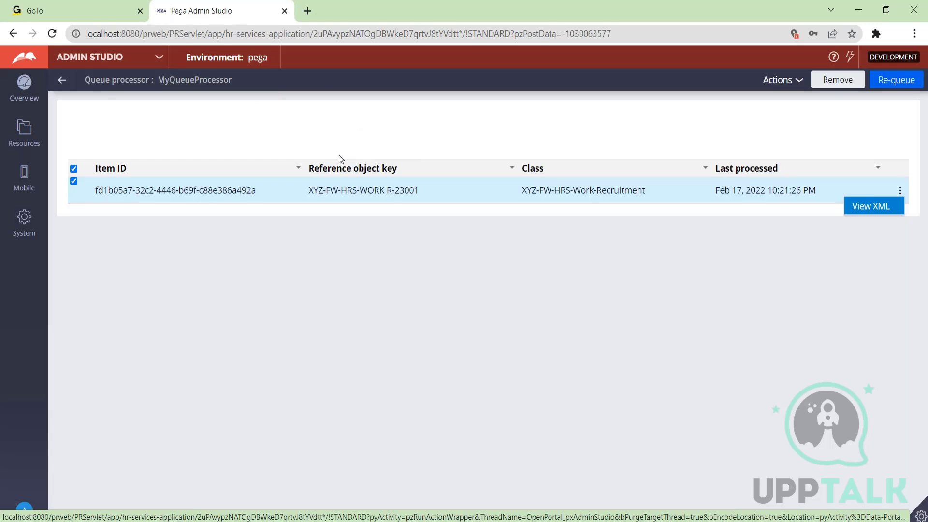
{"action": "left_click", "coordinate": [61, 81]}
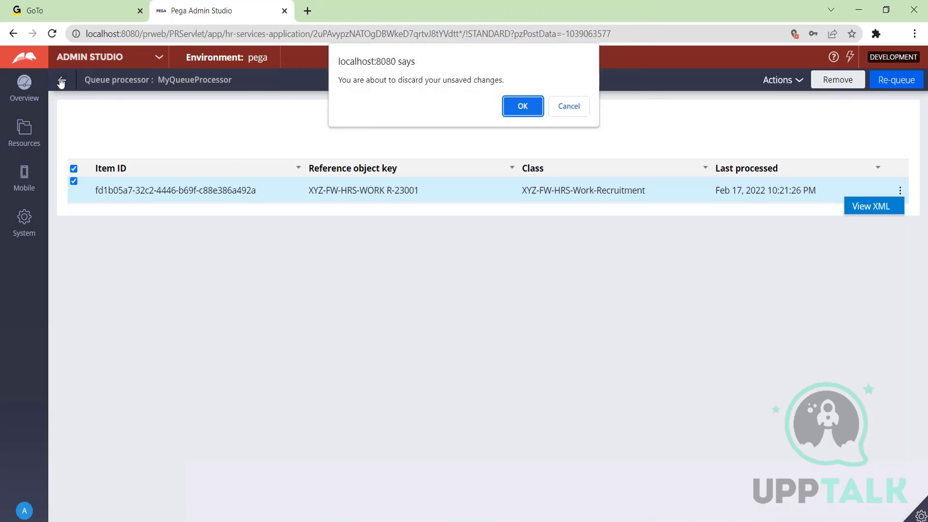
{"action": "left_click", "coordinate": [520, 103]}
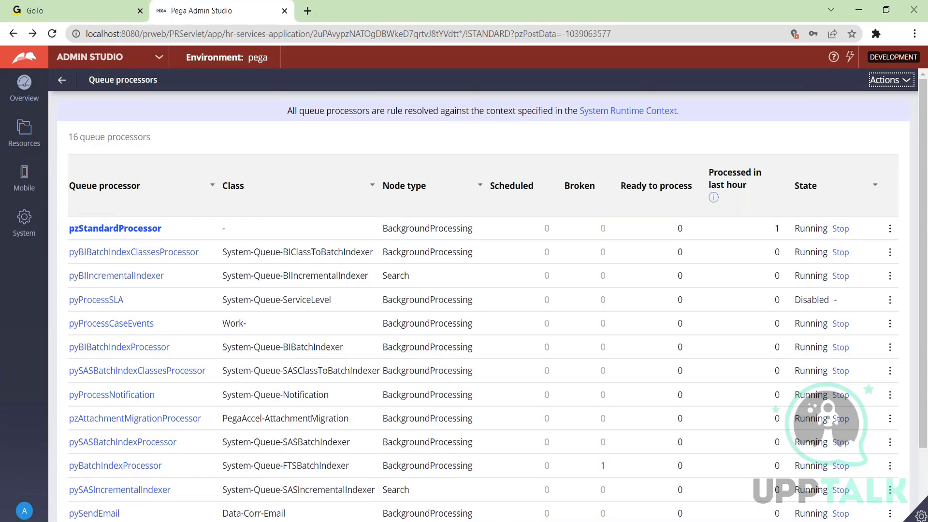
- Filter the queue processors list to MyQueueProcessor again and view its data flow run
{"action": "left_click", "coordinate": [212, 186]}
{"action": "left_click", "coordinate": [116, 249]}
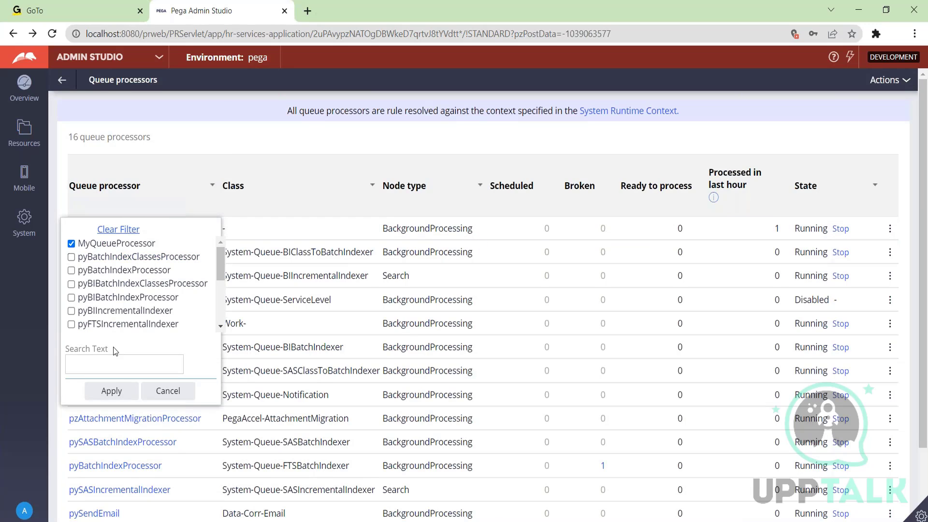
{"action": "left_click", "coordinate": [113, 390]}
{"action": "left_click", "coordinate": [900, 231]}
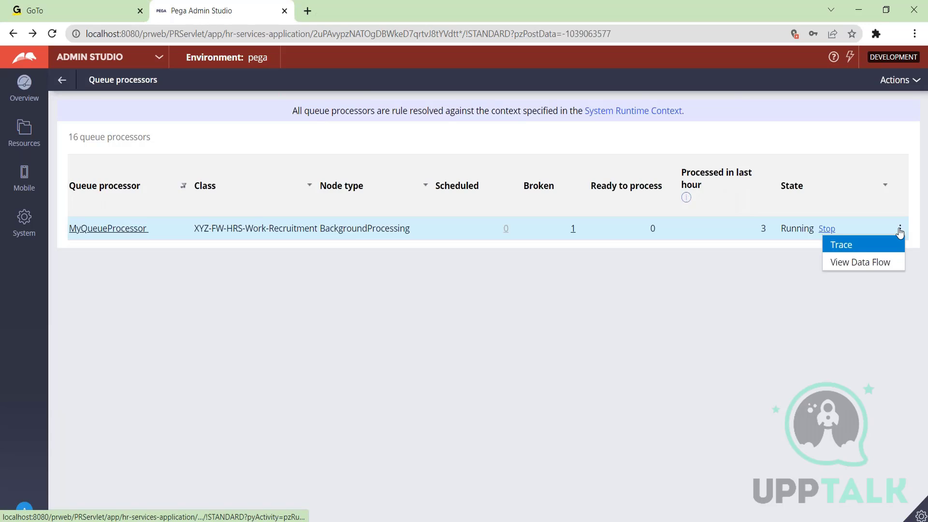
{"action": "left_click", "coordinate": [873, 264]}
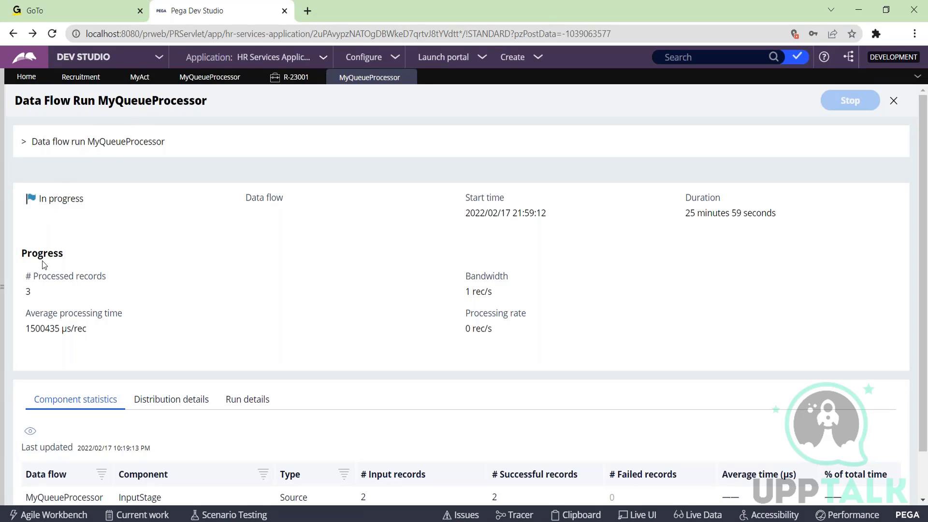
- Examine the data flow run's progress and component statistics, and the nodes and partitions in its distribution details
{"action": "scroll", "coordinate": [161, 270], "scroll_direction": "down", "scroll_amount": 1}
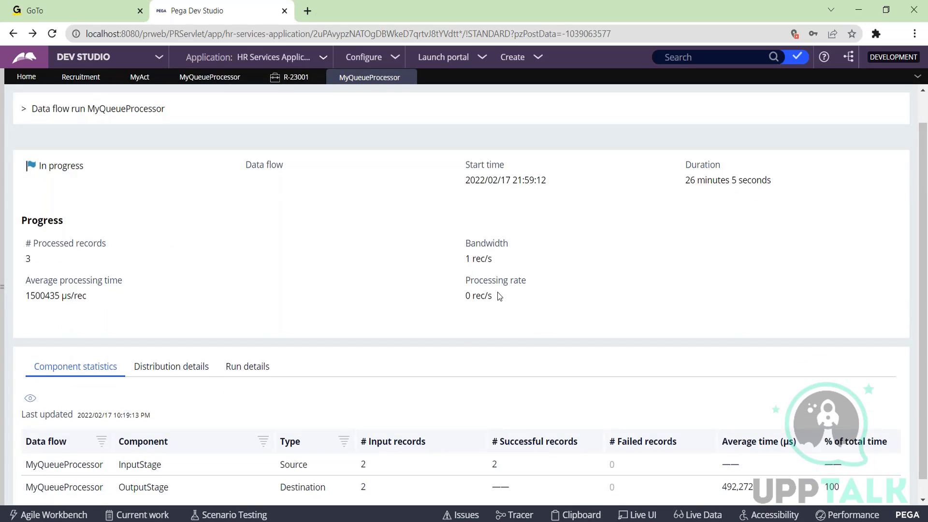
{"action": "scroll", "coordinate": [497, 292], "scroll_direction": "down", "scroll_amount": 1}
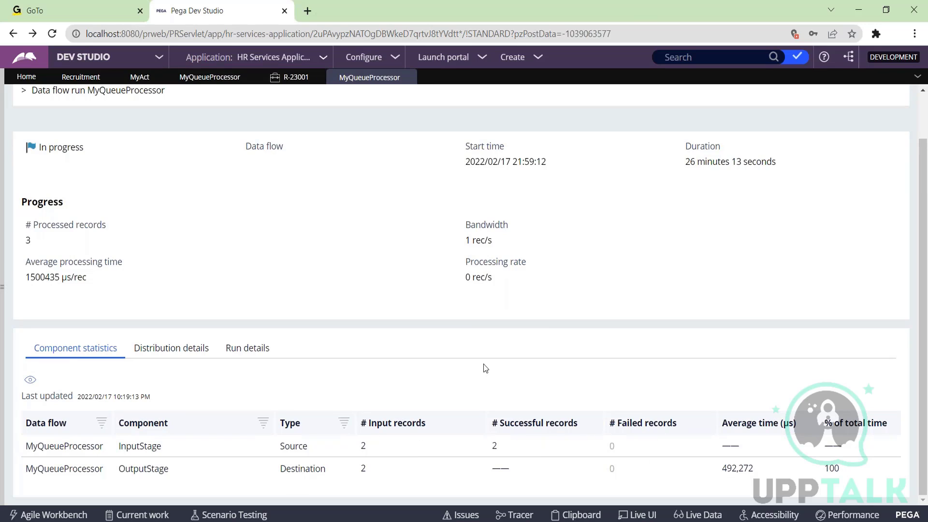
{"action": "left_click", "coordinate": [208, 355]}
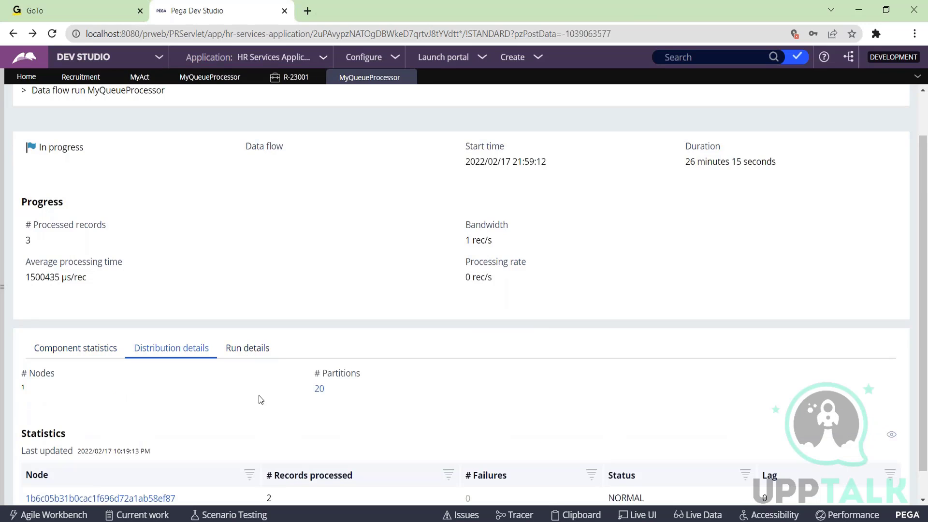
{"action": "scroll", "coordinate": [260, 398], "scroll_direction": "down", "scroll_amount": 2}
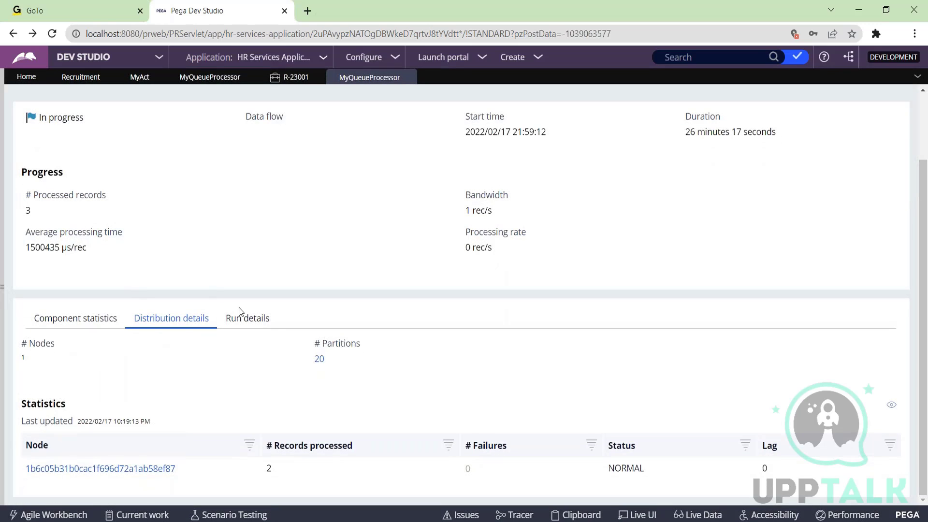
{"action": "left_click_drag", "start_coordinate": [29, 344], "coordinate": [54, 356]}
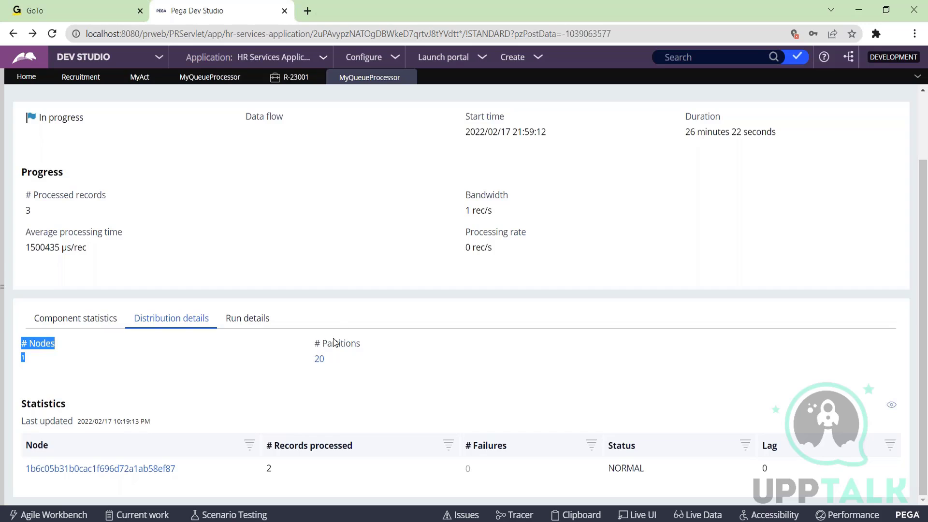
{"action": "left_click_drag", "start_coordinate": [325, 344], "coordinate": [370, 363]}
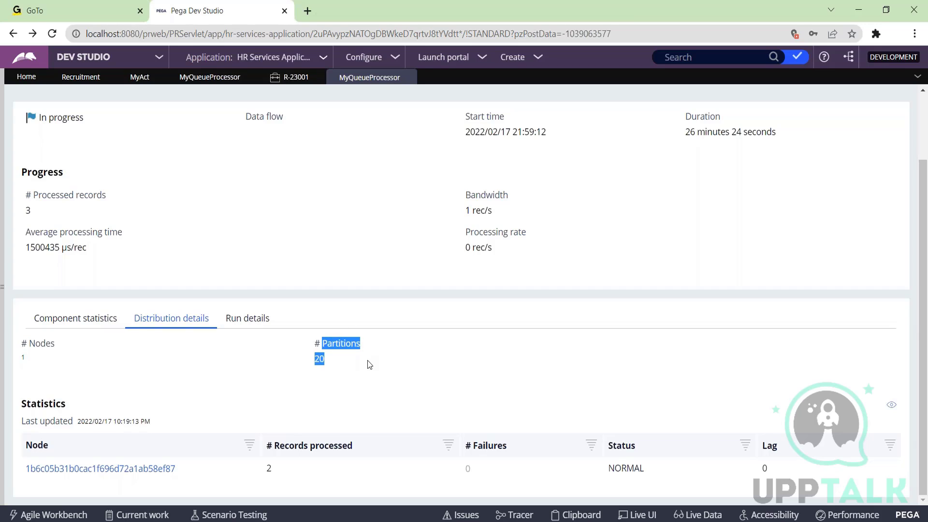
- Review the node failure setting in the data flow run's run details and view its lifecycle events
{"action": "left_click", "coordinate": [368, 361]}
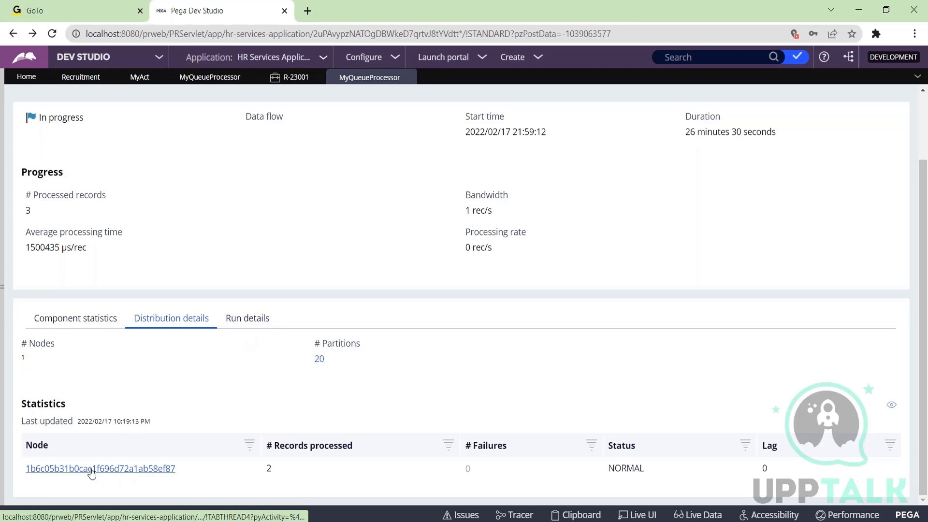
{"action": "left_click", "coordinate": [234, 322]}
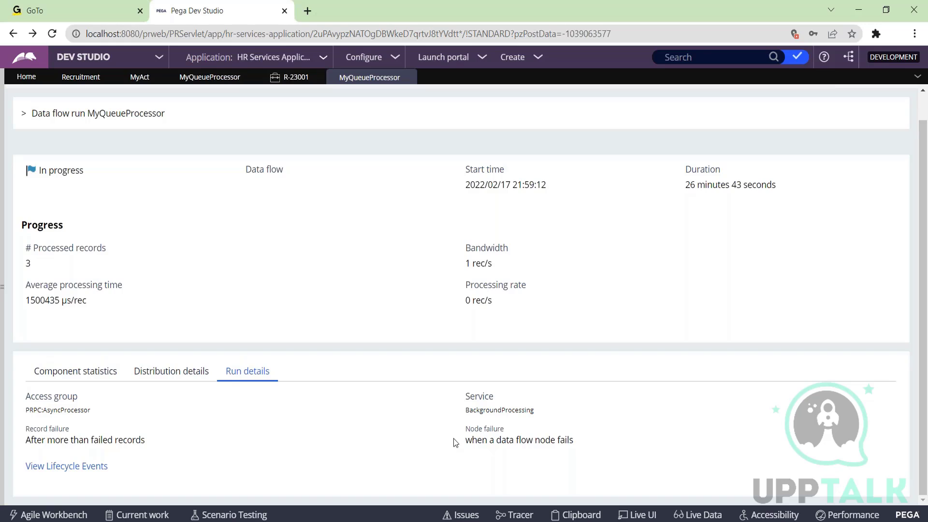
{"action": "left_click_drag", "start_coordinate": [463, 442], "coordinate": [582, 442]}
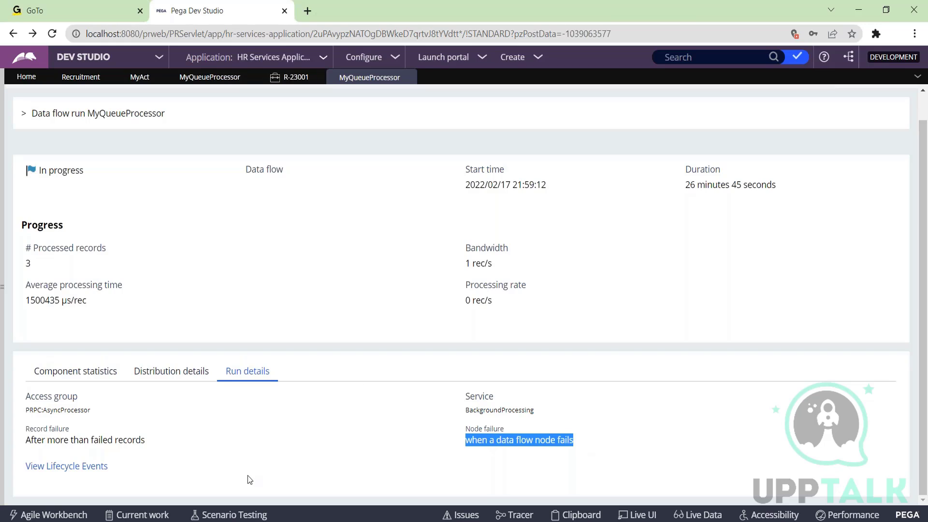
{"action": "left_click", "coordinate": [73, 466]}
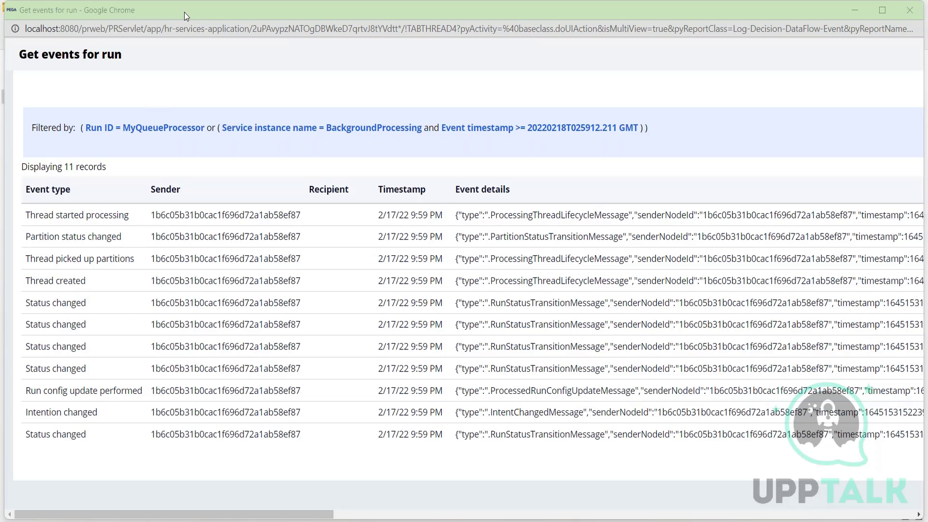
- Return from the lifecycle events to the data flow run and recheck its component statistics and partitions in the distribution details
{"action": "left_click_drag", "start_coordinate": [184, 13], "coordinate": [178, 45]}
{"action": "mouse_move", "coordinate": [295, 41]}
{"action": "left_mouse_down"}
{"action": "mouse_move", "coordinate": [294, 94]}
{"action": "mouse_move", "coordinate": [287, 50]}
{"action": "left_mouse_up"}
{"action": "left_click", "coordinate": [543, 521]}
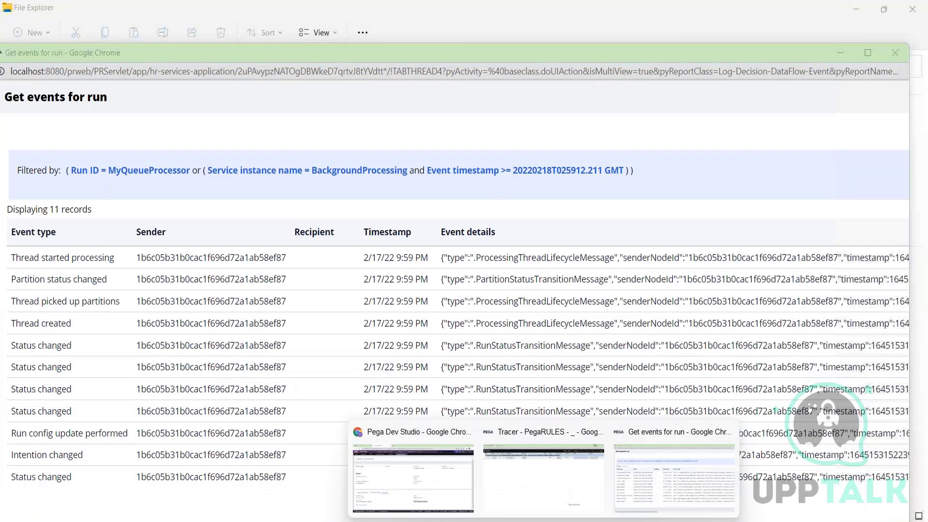
{"action": "left_click", "coordinate": [426, 488]}
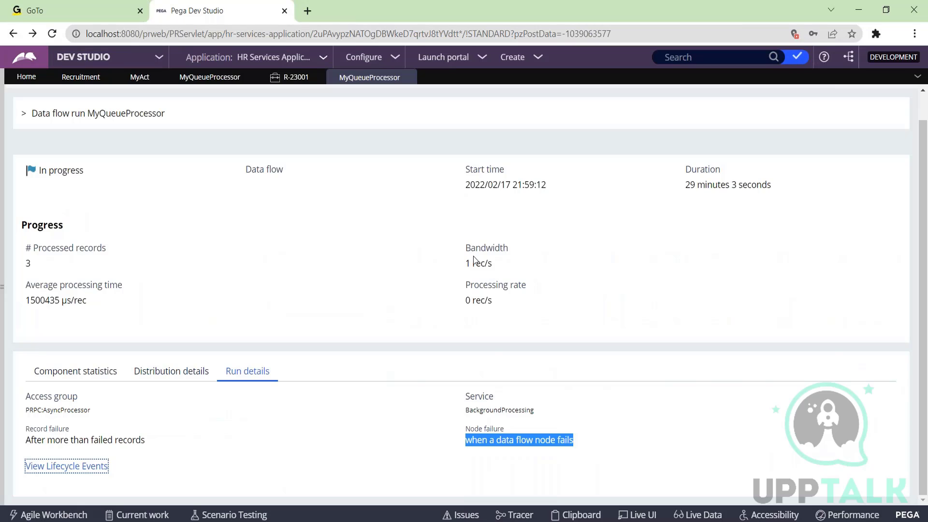
{"action": "left_click", "coordinate": [77, 370]}
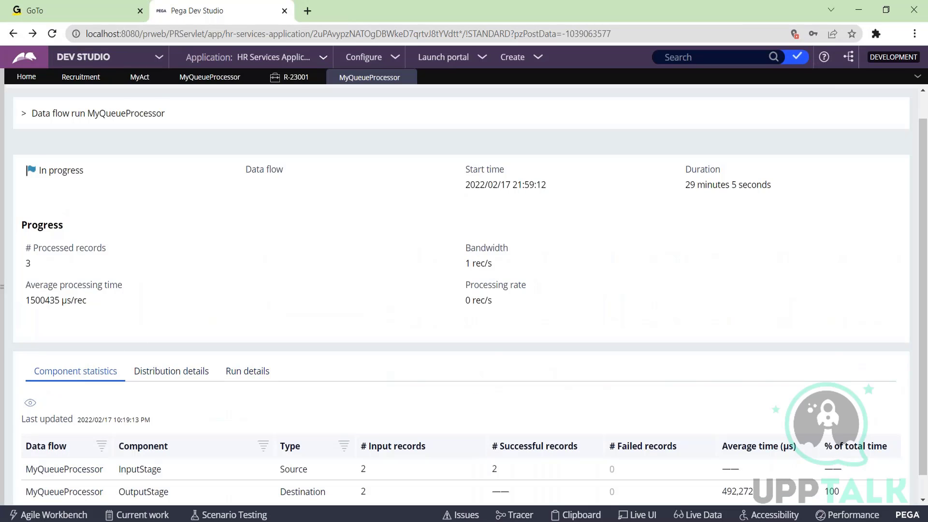
{"action": "scroll", "coordinate": [194, 314], "scroll_direction": "down", "scroll_amount": 1}
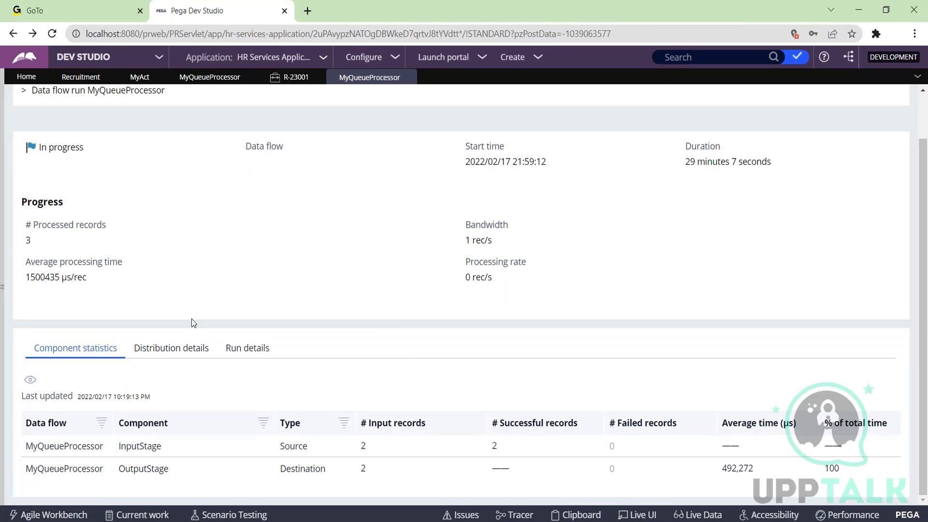
{"action": "left_click", "coordinate": [185, 348]}
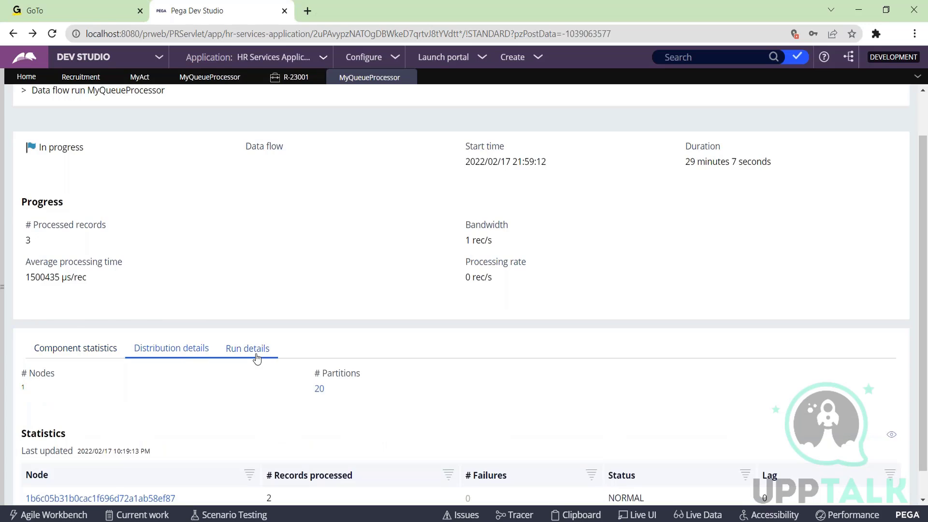
{"action": "scroll", "coordinate": [256, 352], "scroll_direction": "down", "scroll_amount": 1}
{"action": "left_click_drag", "start_coordinate": [336, 364], "coordinate": [311, 340]}
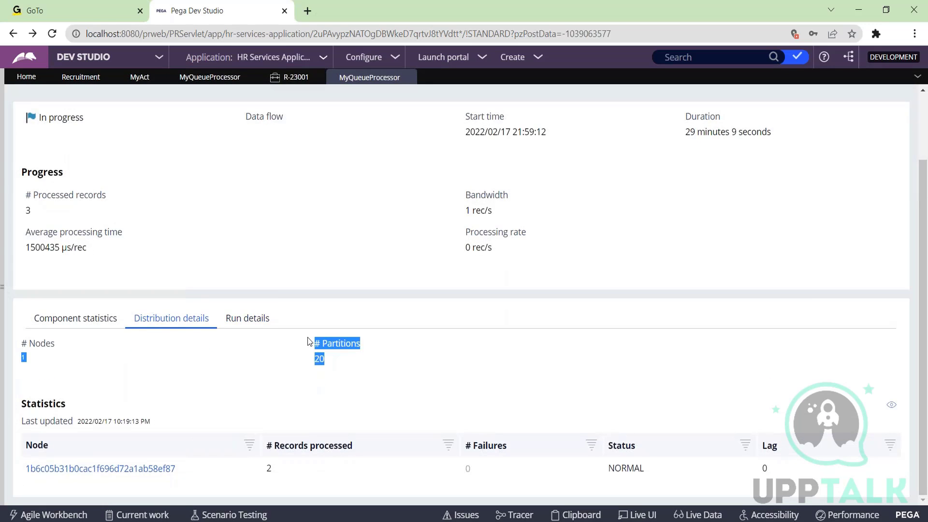
{"action": "left_click", "coordinate": [309, 342]}
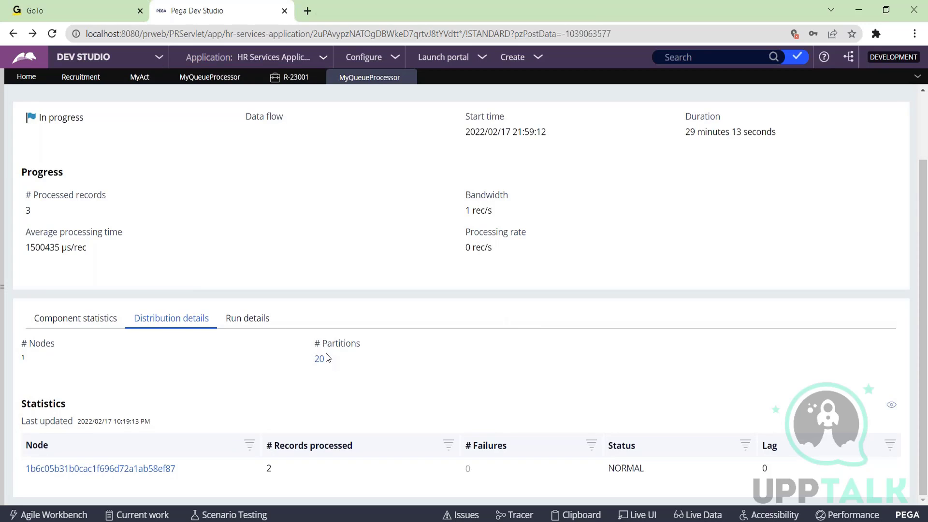
{"action": "left_click_drag", "start_coordinate": [328, 358], "coordinate": [315, 334]}
- Switch to File Explorer and open the kafka-data folder under PegaInstall\PRPCPersonalEdition\tomcat
{"action": "key", "text": "alt+Tab"}
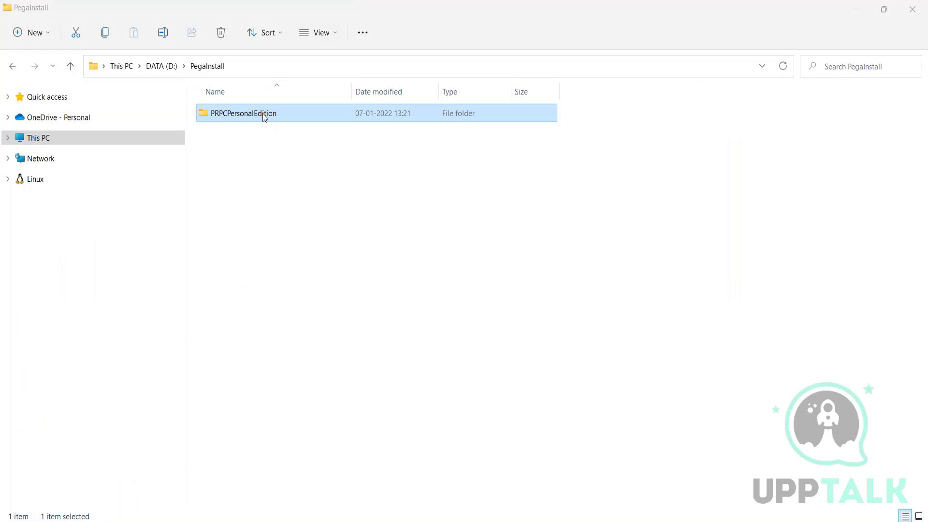
{"action": "double_click", "coordinate": [265, 116]}
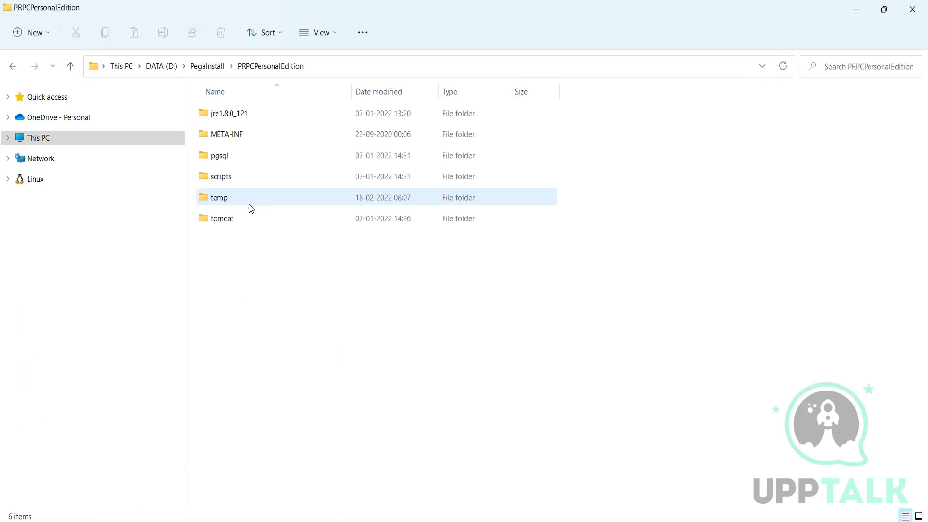
{"action": "double_click", "coordinate": [246, 226]}
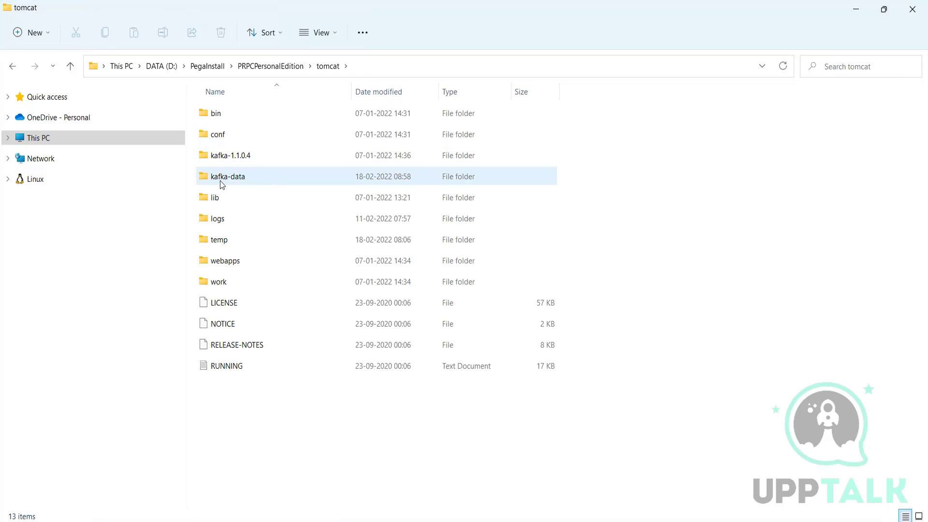
{"action": "mouse_move", "coordinate": [246, 179]}
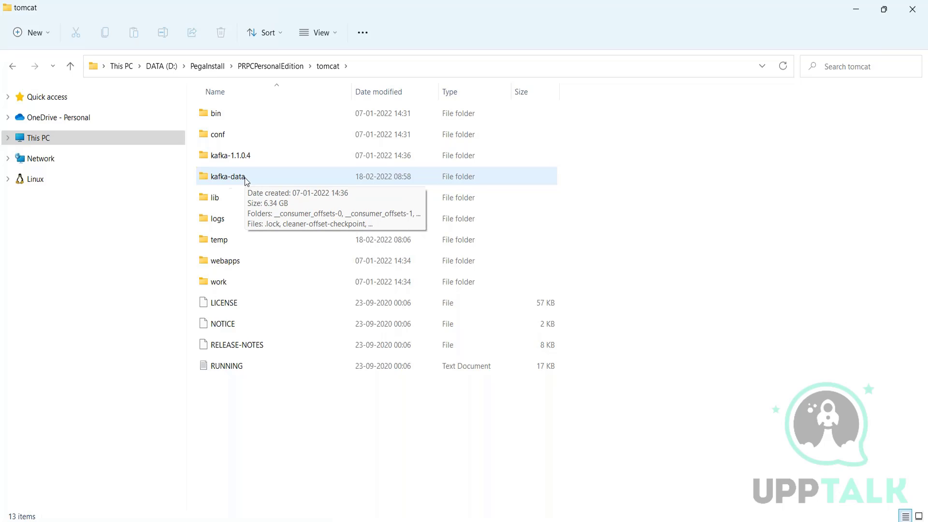
{"action": "left_click", "coordinate": [281, 179]}
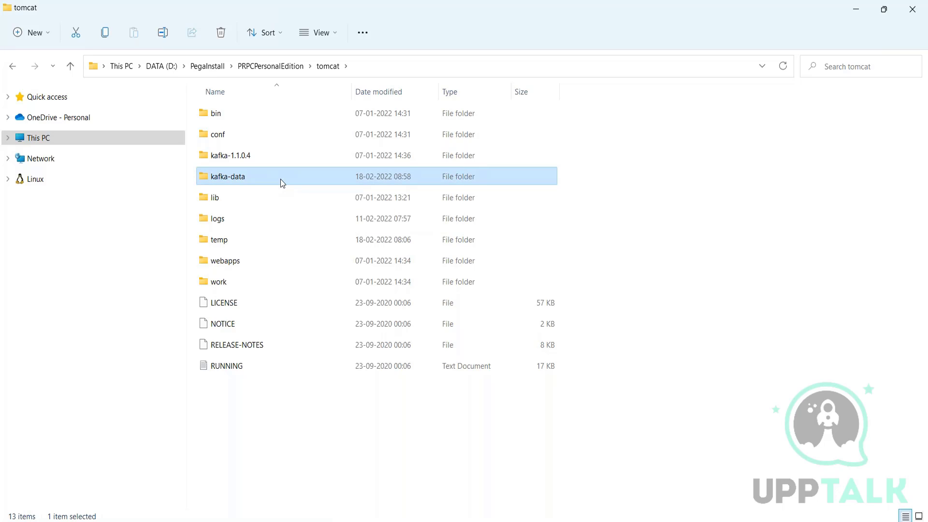
{"action": "double_click", "coordinate": [280, 179]}
{"action": "mouse_move", "coordinate": [280, 179]}
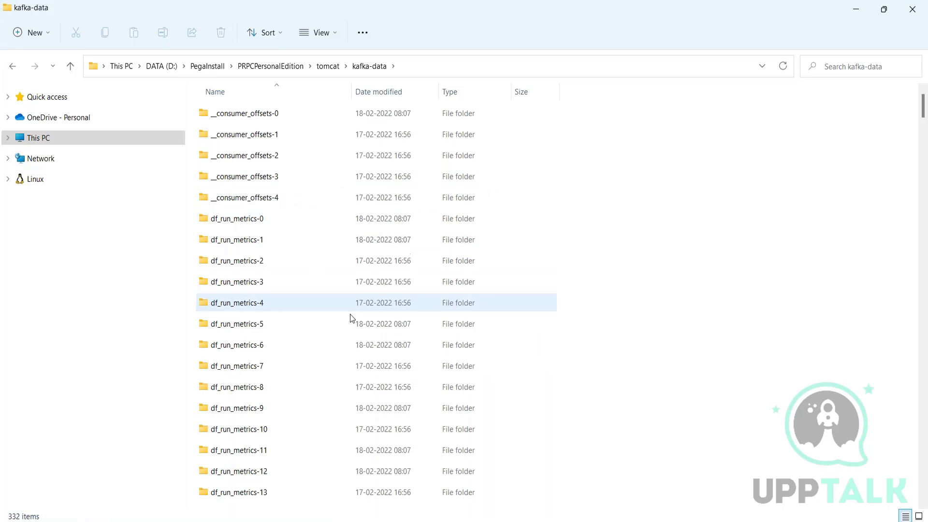
- Examine the MYQUEUEPROCESSOR partition folders inside kafka-data, starting from MYQUEUEPROCESSOR-0
{"action": "scroll", "coordinate": [355, 323], "scroll_direction": "down", "scroll_amount": 2}
{"action": "scroll", "coordinate": [355, 323], "scroll_direction": "down", "scroll_amount": 3}
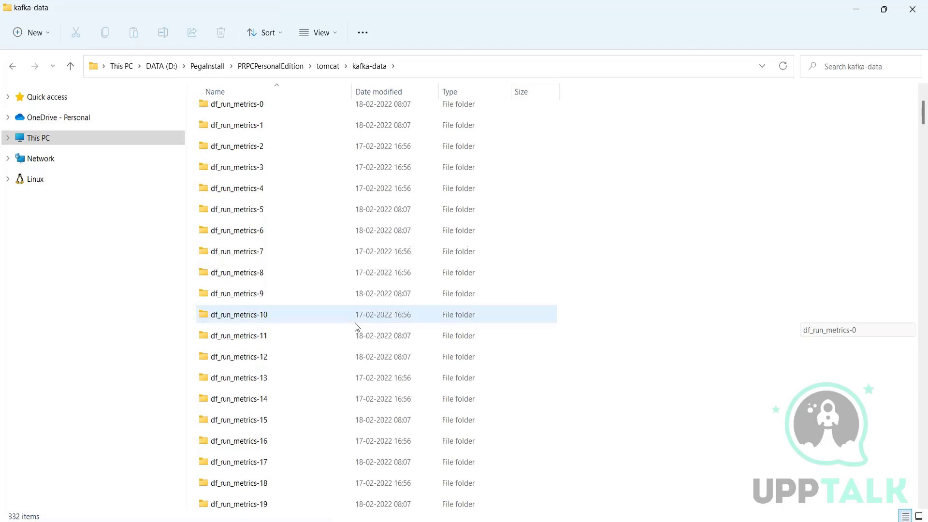
{"action": "scroll", "coordinate": [354, 323], "scroll_direction": "down", "scroll_amount": 5}
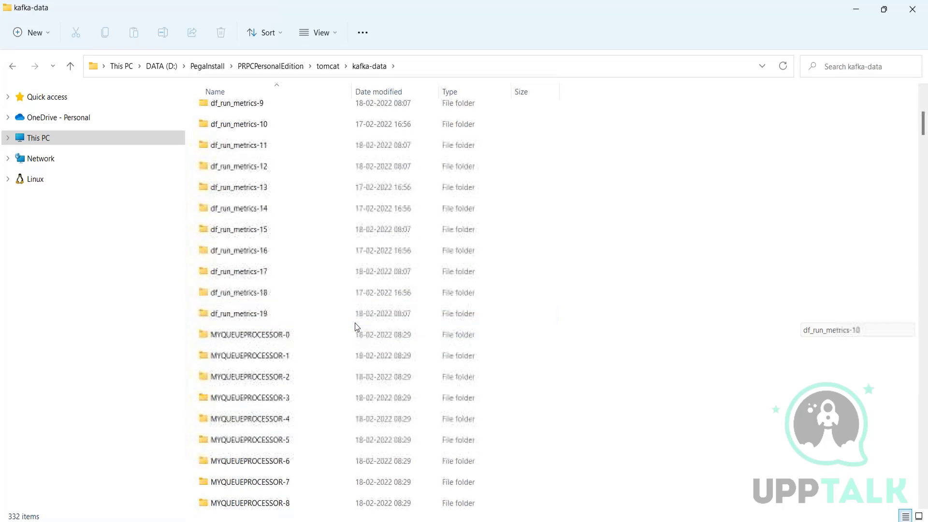
{"action": "left_click", "coordinate": [243, 186]}
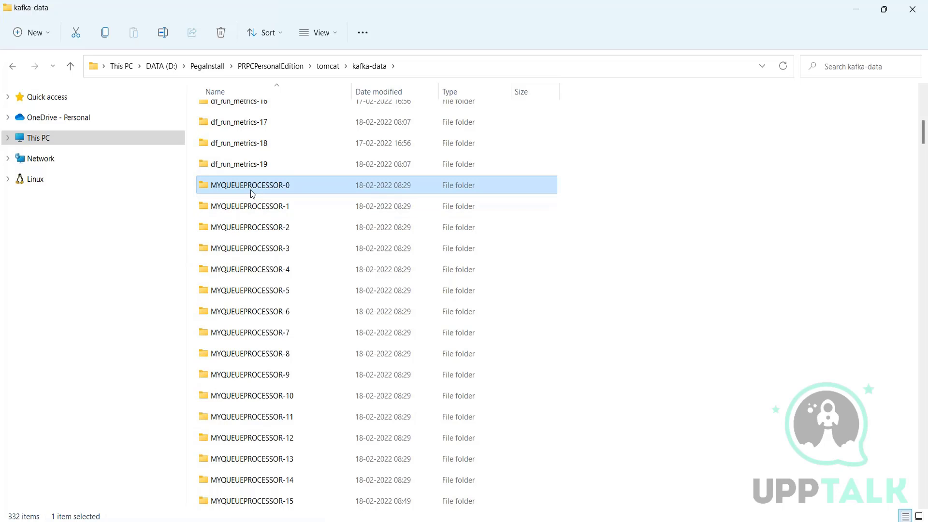
{"action": "scroll", "coordinate": [250, 265], "scroll_direction": "down", "scroll_amount": 3}
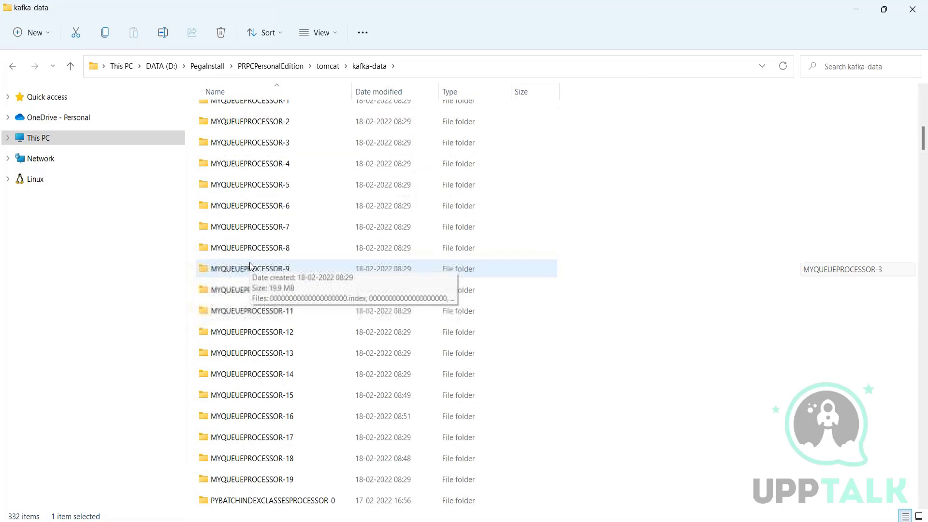
{"action": "scroll", "coordinate": [269, 286], "scroll_direction": "up", "scroll_amount": 2}
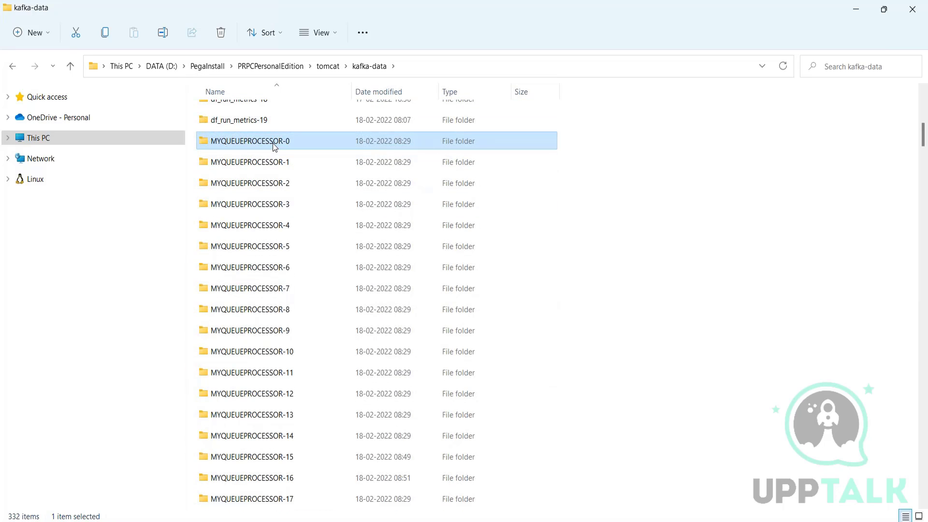
{"action": "mouse_move", "coordinate": [273, 144]}
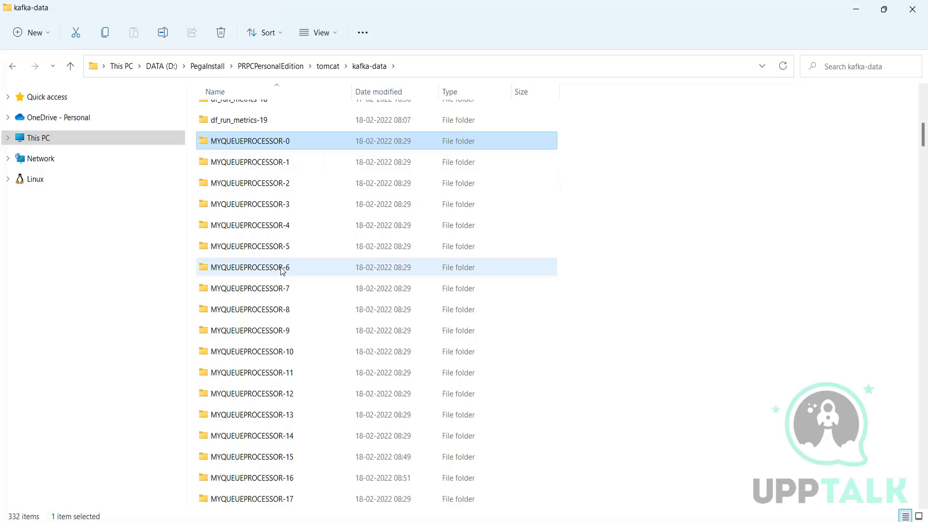
{"action": "mouse_move", "coordinate": [283, 270]}
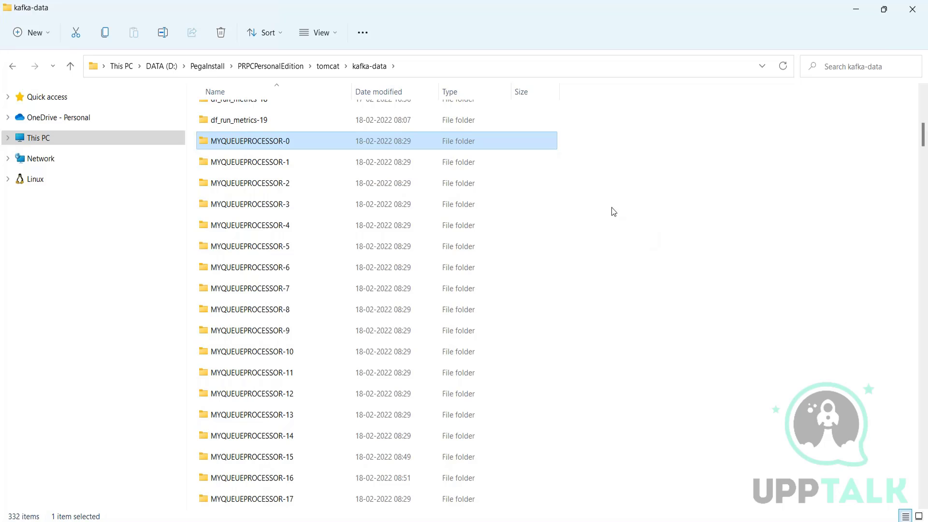
- Switch back to Pega Dev Studio and bring up the MyAct activity's steps
{"action": "key", "text": "alt+Tab"}
{"action": "left_click", "coordinate": [618, 244]}
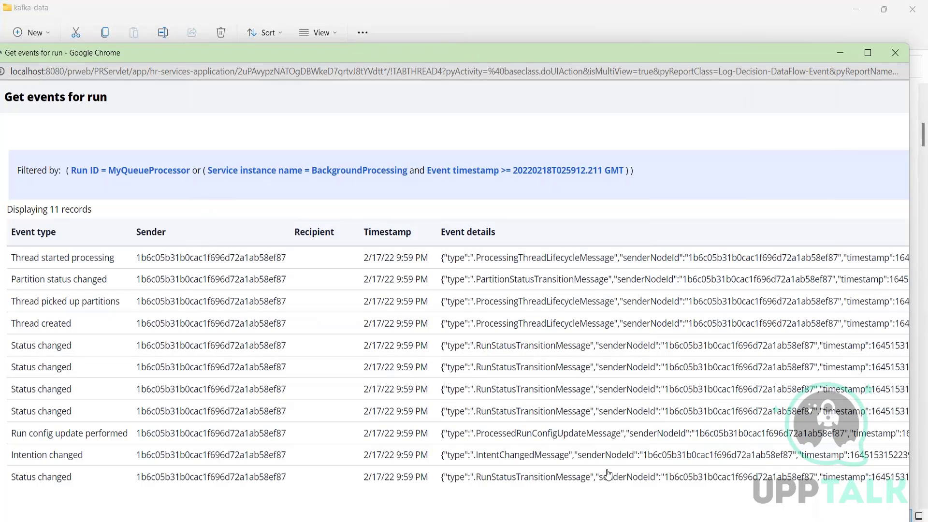
{"action": "mouse_move", "coordinate": [529, 481]}
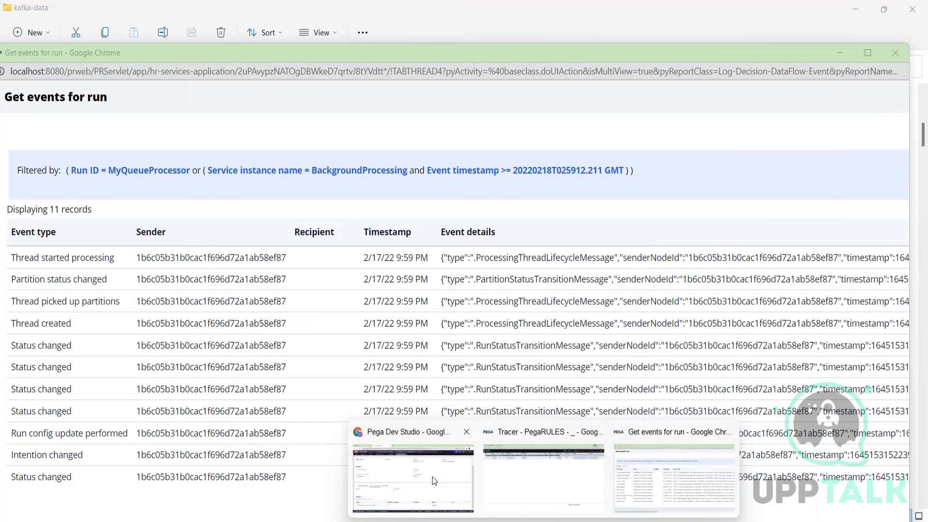
{"action": "left_click", "coordinate": [413, 467]}
{"action": "left_click", "coordinate": [257, 327]}
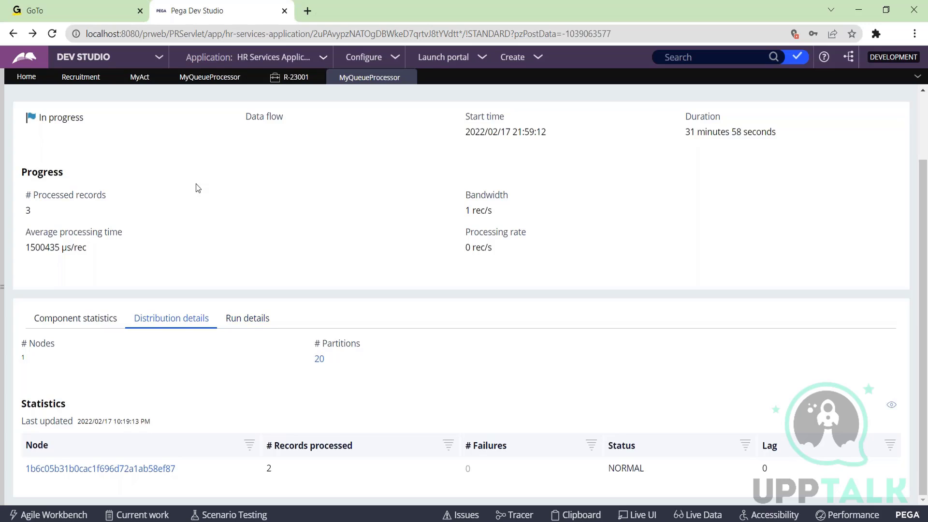
{"action": "left_click", "coordinate": [130, 80]}
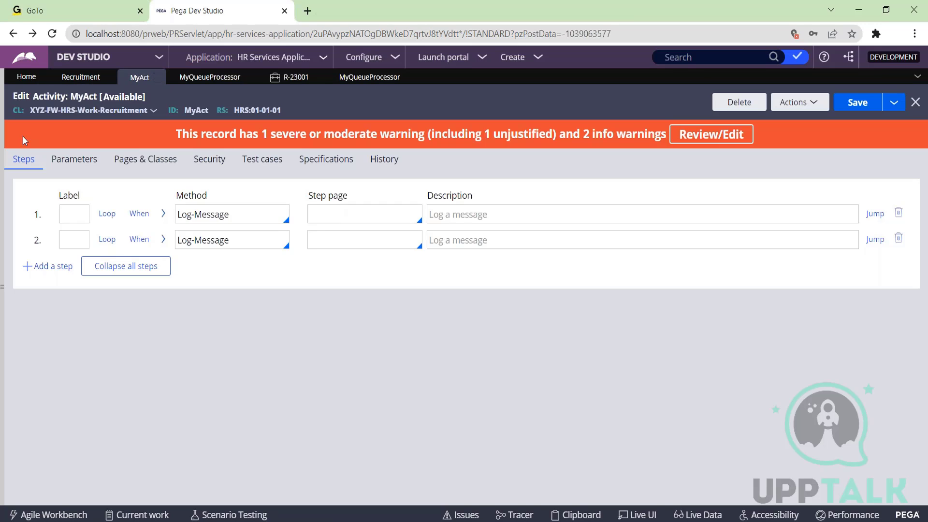
- Add a third step to the MyAct activity with the Queue-For-Processing method
{"action": "left_click", "coordinate": [44, 266]}
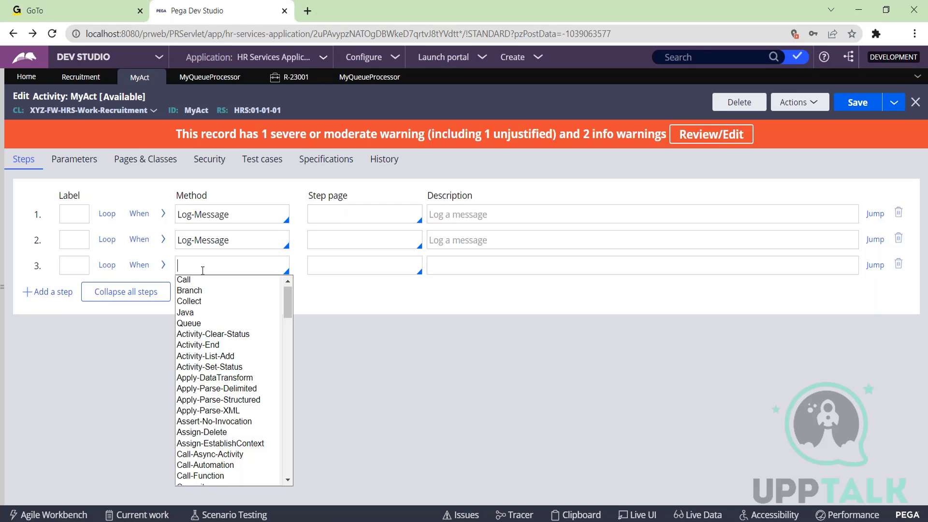
{"action": "type", "text": "que"}
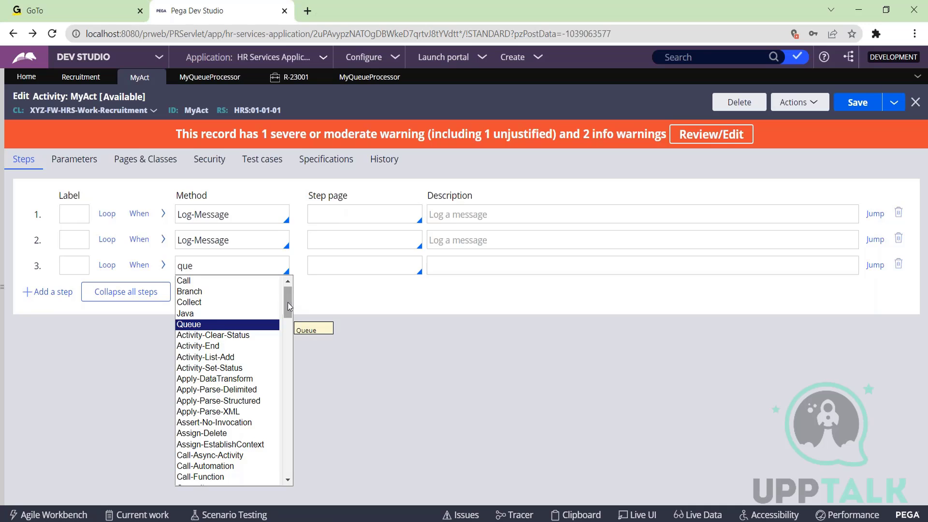
{"action": "left_click_drag", "start_coordinate": [288, 303], "coordinate": [297, 434]}
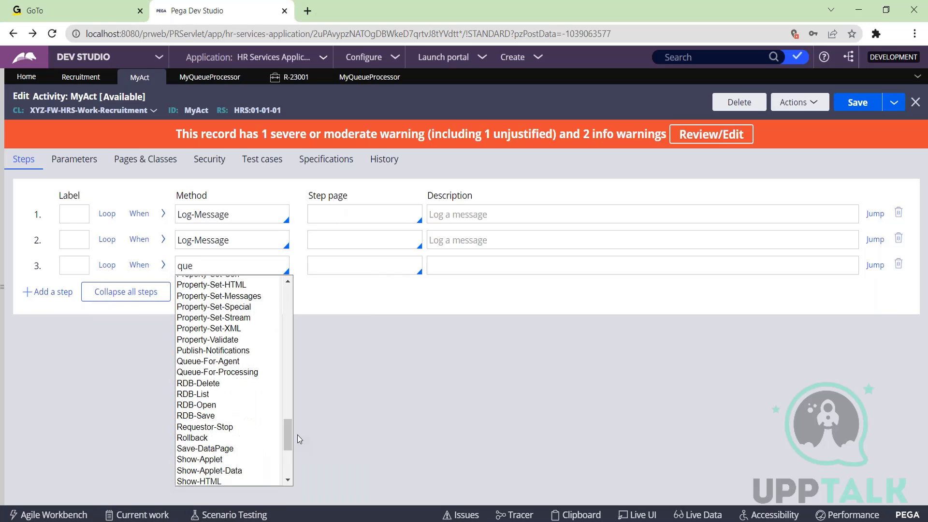
{"action": "left_click", "coordinate": [250, 373]}
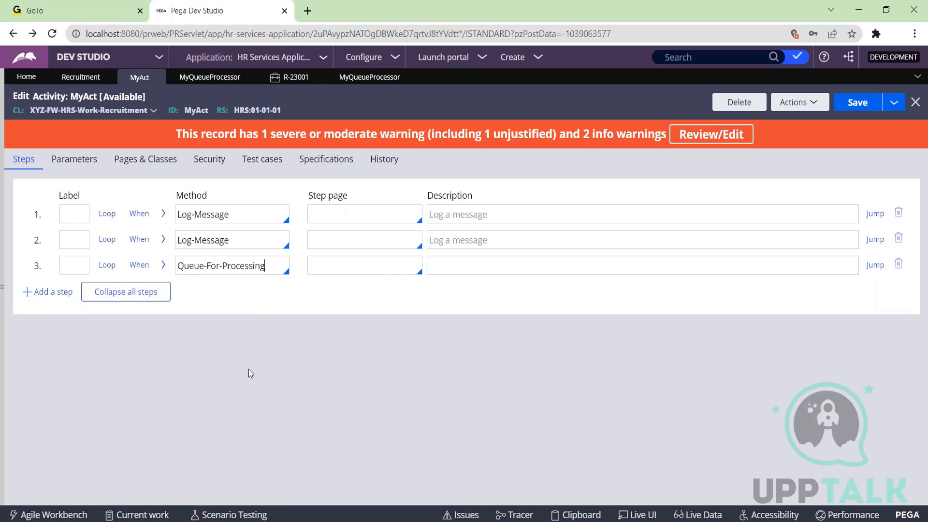
- Inspect the queue type options in the Queue-For-Processing step's parameters and compare them with the Recruitment case's Run in background step
{"action": "left_click", "coordinate": [163, 266]}
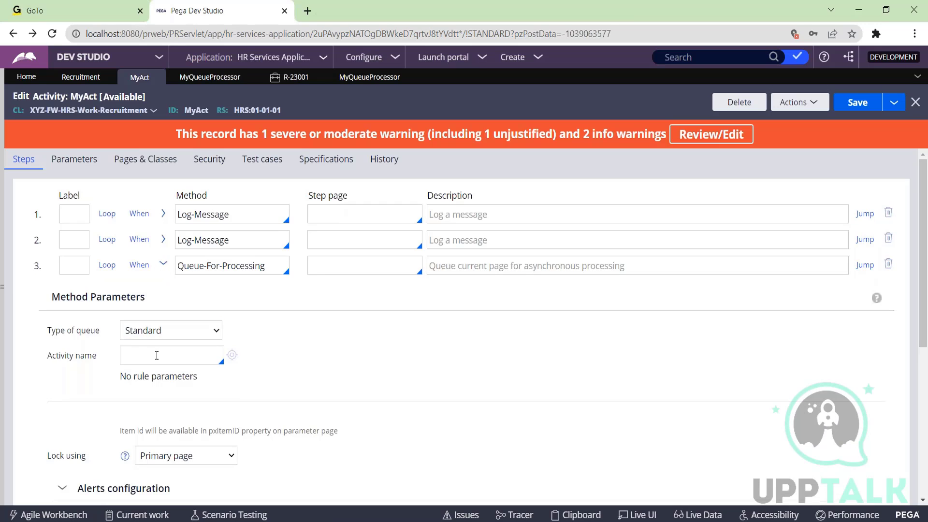
{"action": "left_click", "coordinate": [160, 331]}
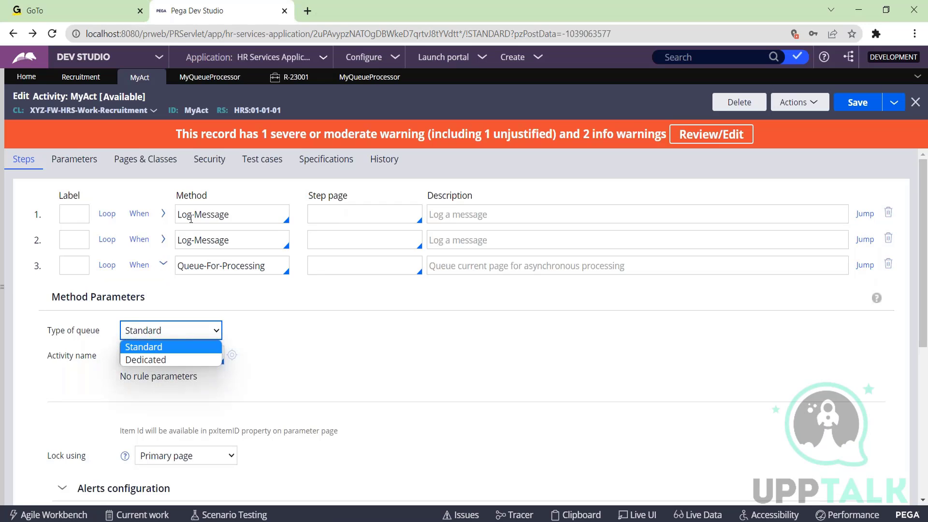
{"action": "left_click", "coordinate": [78, 79]}
{"action": "left_click", "coordinate": [78, 79]}
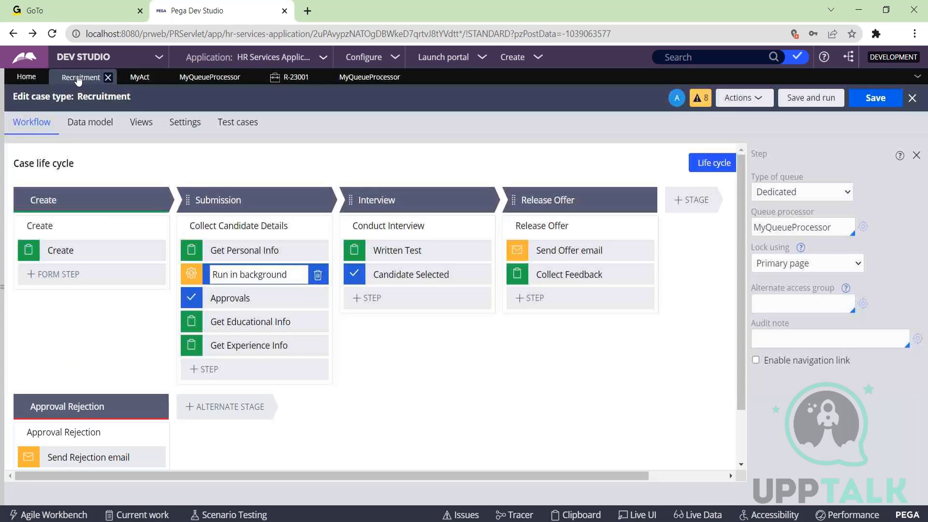
- Review the queue type options of Recruitment's Run in background step, keep Dedicated, and return to the MyAct activity
{"action": "left_click", "coordinate": [807, 199]}
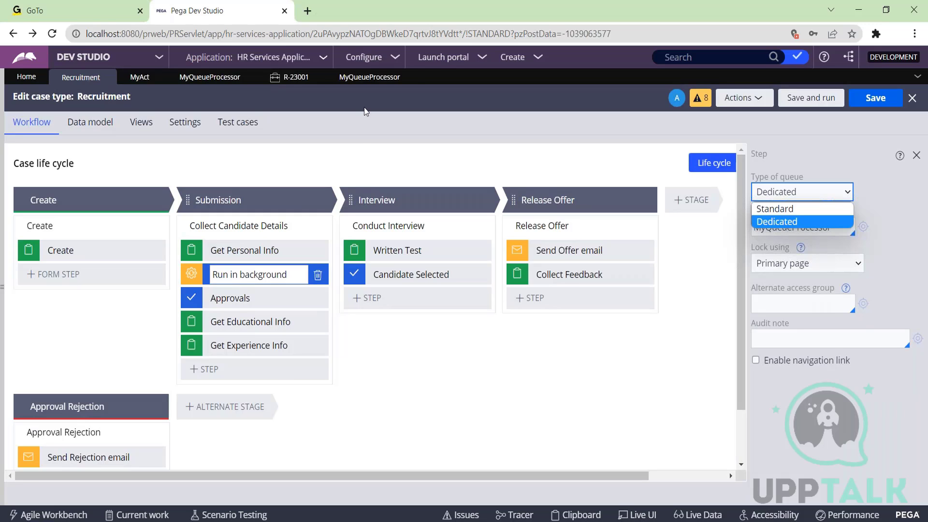
{"action": "left_click", "coordinate": [793, 222]}
{"action": "left_click", "coordinate": [370, 77]}
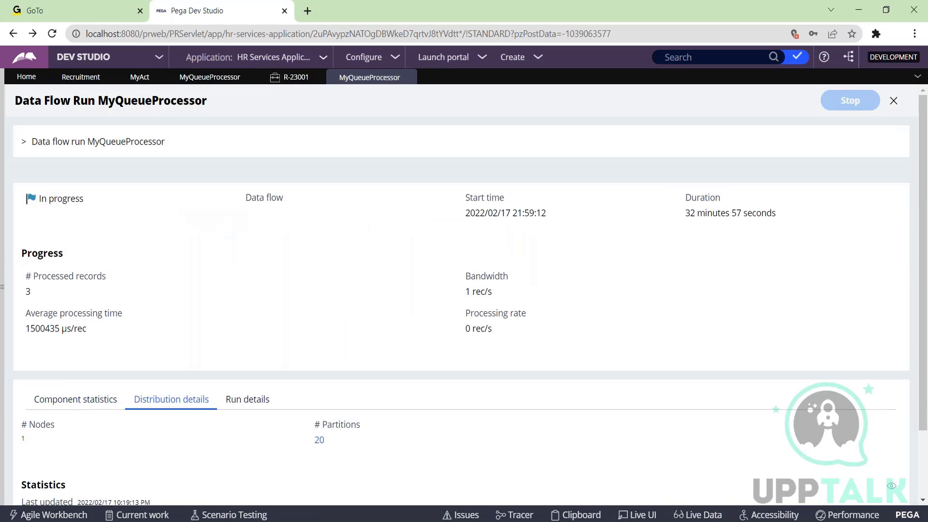
{"action": "left_click", "coordinate": [143, 77]}
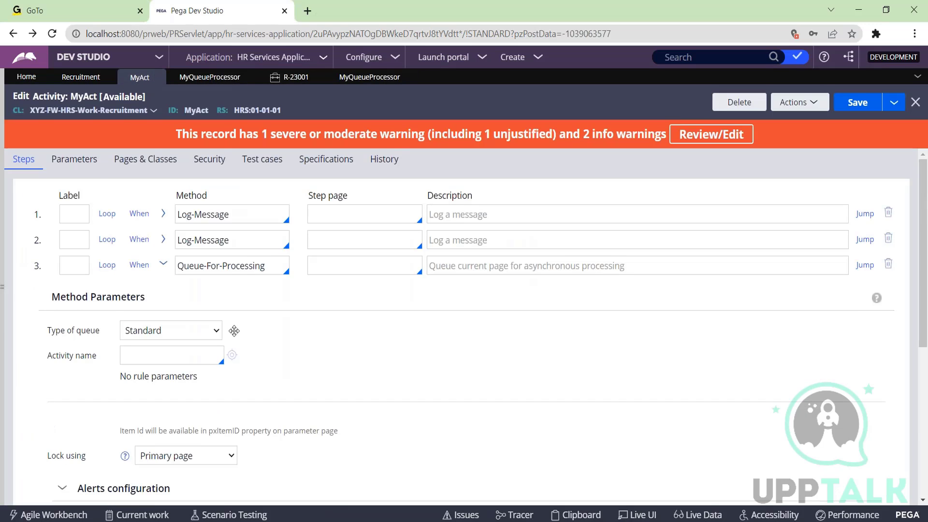
- Set the activity name of the Standard Queue-For-Processing step to MyAct and review its alert and advanced settings
{"action": "scroll", "coordinate": [207, 379], "scroll_direction": "down", "scroll_amount": 3}
{"action": "scroll", "coordinate": [213, 377], "scroll_direction": "down", "scroll_amount": 1}
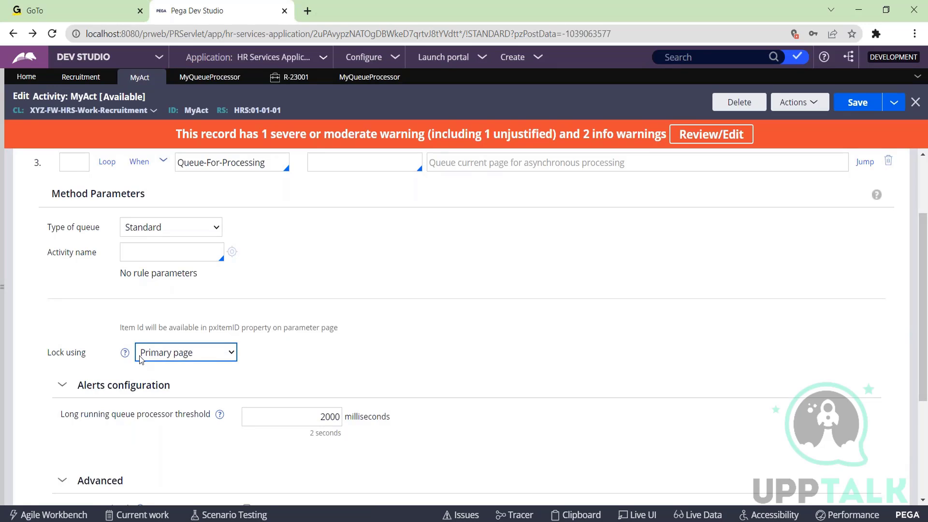
{"action": "left_click", "coordinate": [139, 255]}
{"action": "type", "text": "M"}
{"action": "key", "text": "Down"}
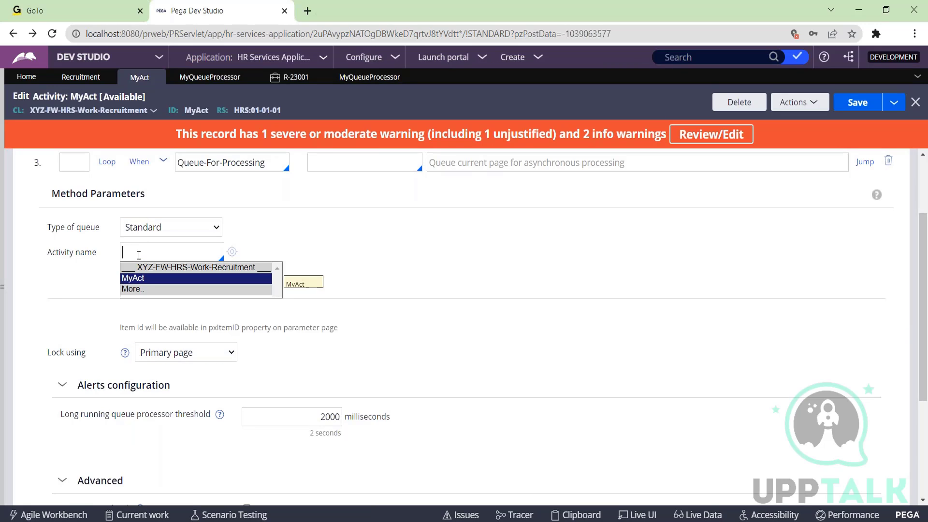
{"action": "key", "text": "Return"}
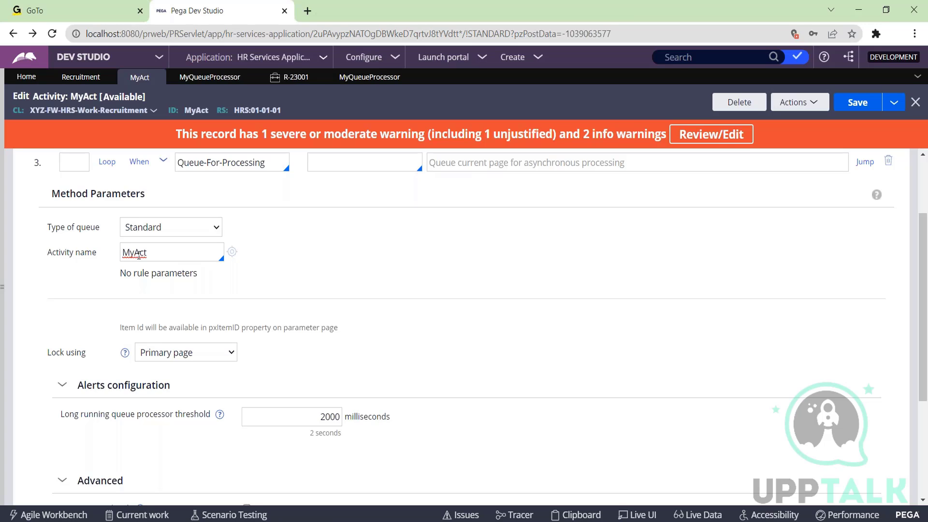
{"action": "scroll", "coordinate": [264, 412], "scroll_direction": "down", "scroll_amount": 4}
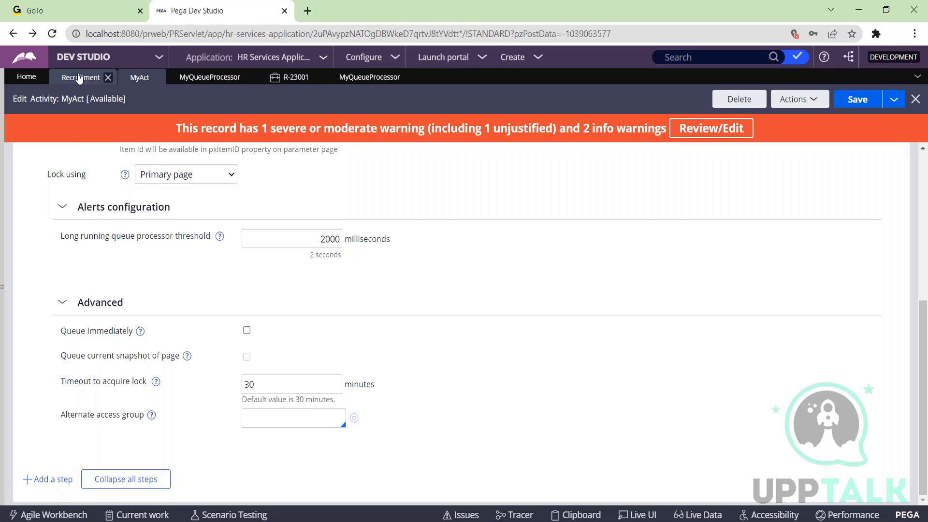
- Set the MyQueueProcessor rule's processing time to Delayed
{"action": "left_click", "coordinate": [209, 77]}
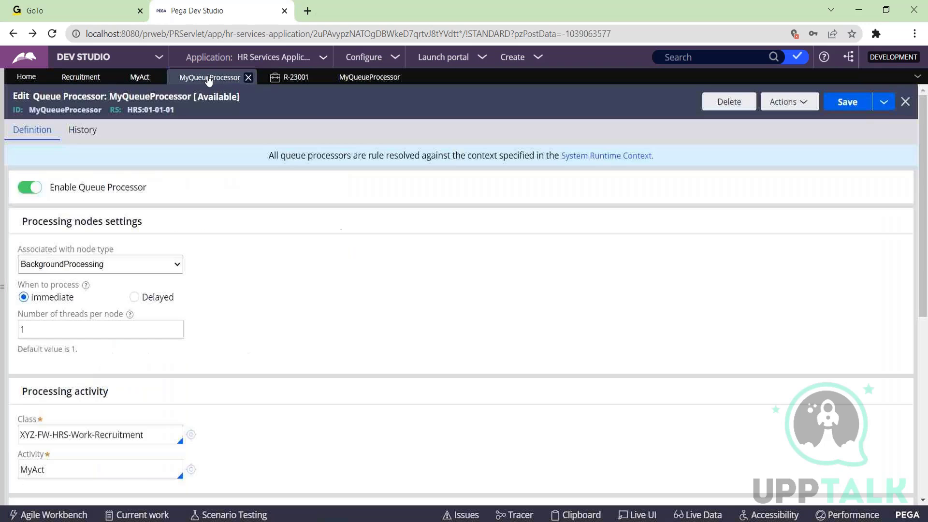
{"action": "left_click", "coordinate": [134, 298]}
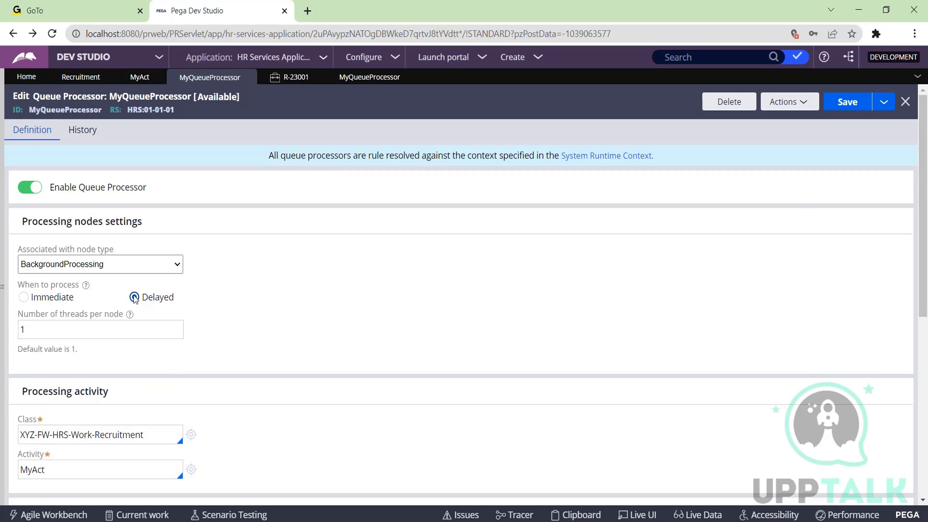
- Examine the Queue Processor rules help page for the standard and dedicated processor sections, and return to the rule with Delayed selected
{"action": "left_click", "coordinate": [788, 102]}
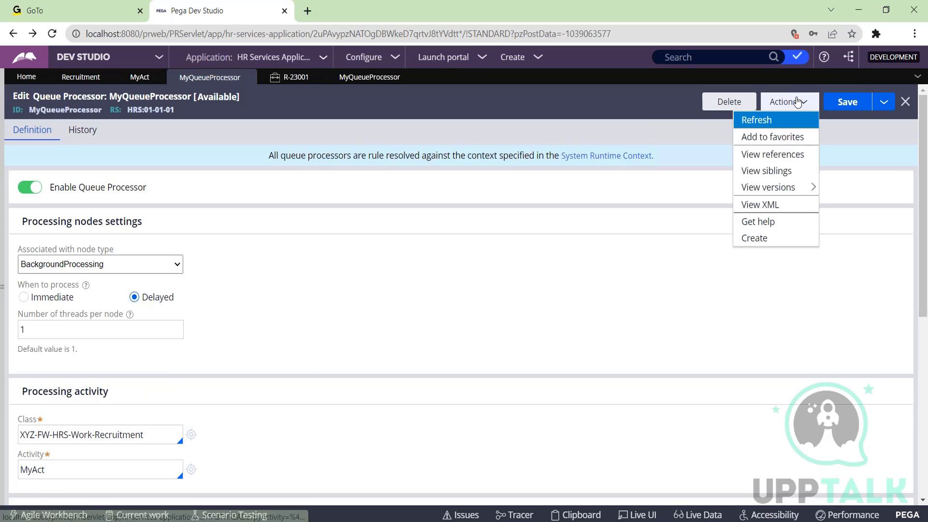
{"action": "left_click", "coordinate": [777, 223]}
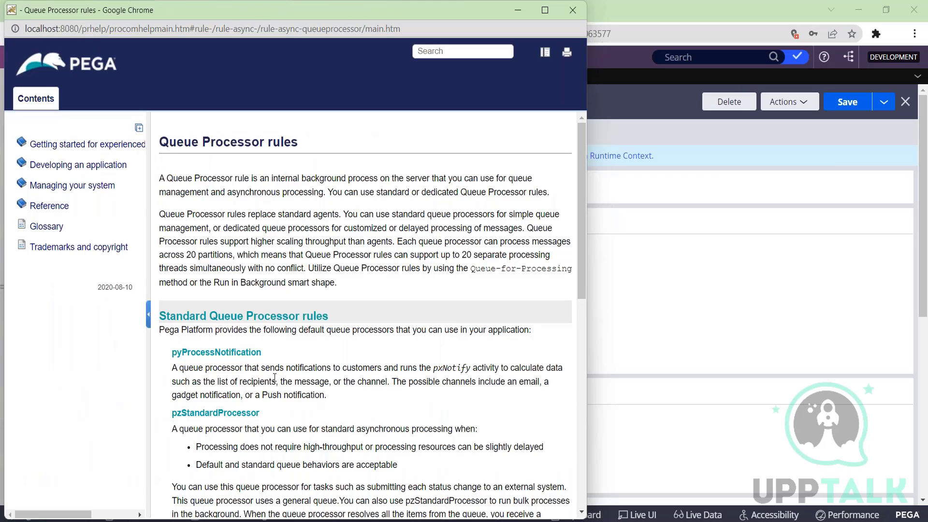
{"action": "scroll", "coordinate": [274, 377], "scroll_direction": "down", "scroll_amount": 8}
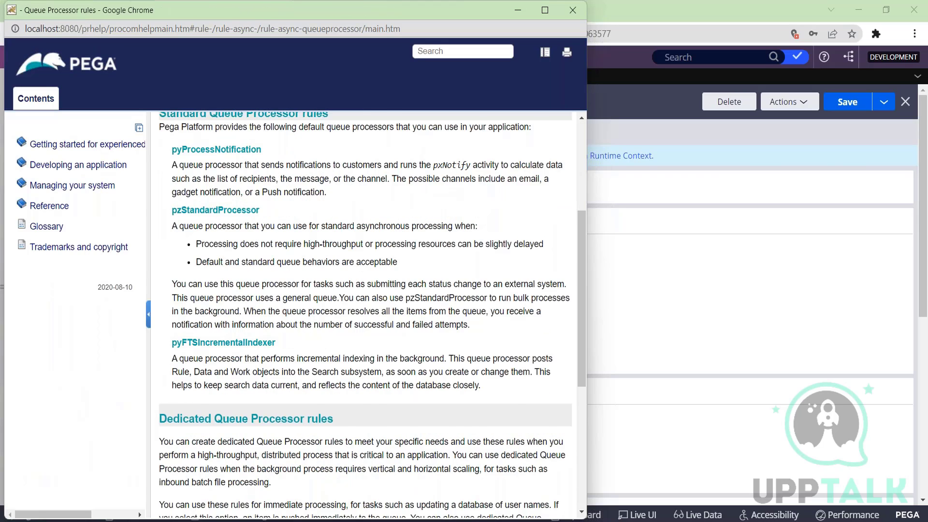
{"action": "scroll", "coordinate": [371, 314], "scroll_direction": "down", "scroll_amount": 3}
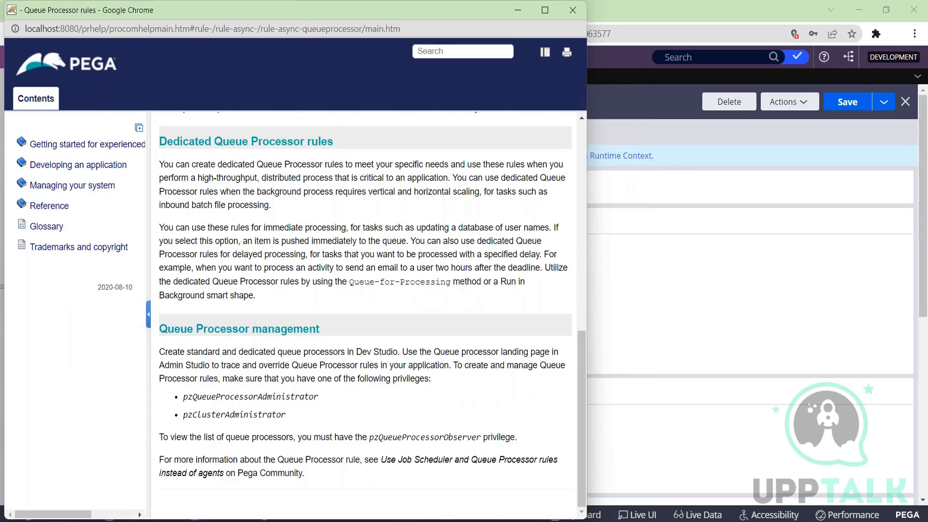
{"action": "scroll", "coordinate": [371, 315], "scroll_direction": "up", "scroll_amount": 11}
{"action": "scroll", "coordinate": [311, 344], "scroll_direction": "down", "scroll_amount": 2}
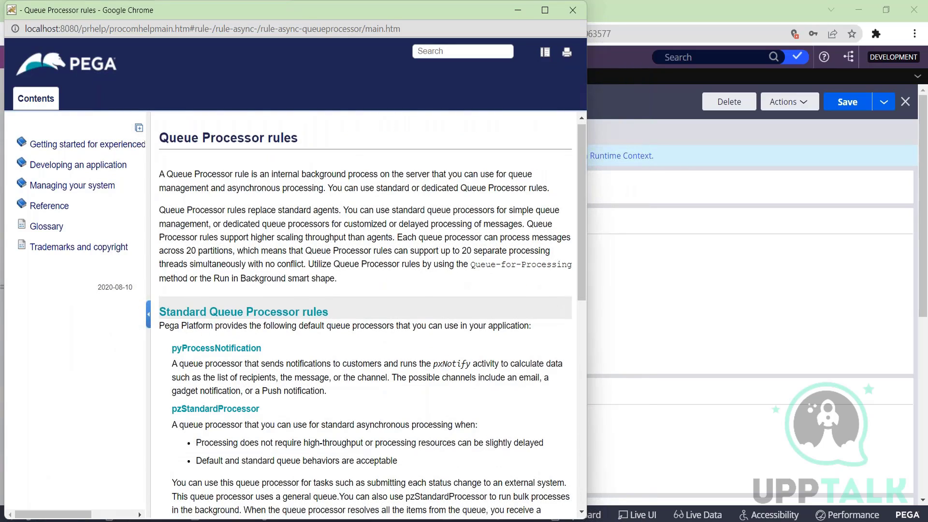
{"action": "scroll", "coordinate": [311, 344], "scroll_direction": "down", "scroll_amount": 5}
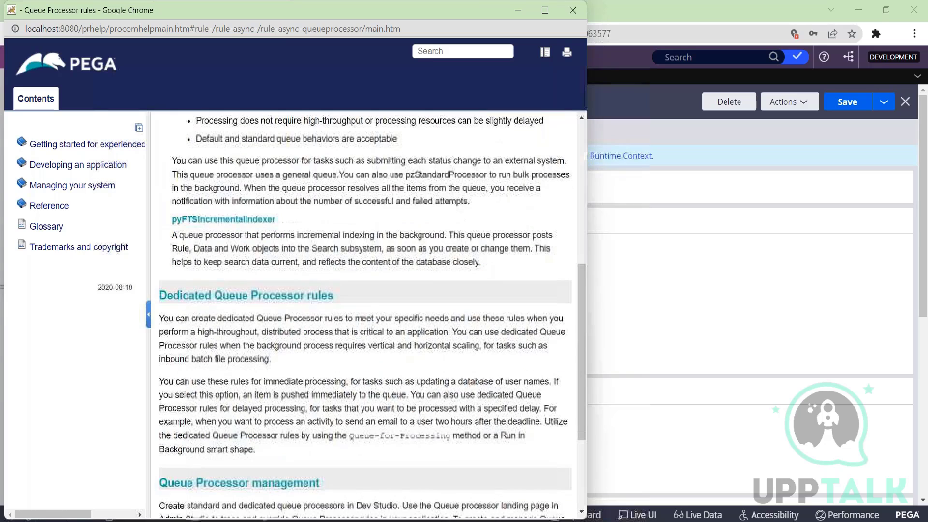
{"action": "scroll", "coordinate": [365, 314], "scroll_direction": "down", "scroll_amount": 2}
{"action": "scroll", "coordinate": [439, 308], "scroll_direction": "down", "scroll_amount": 2}
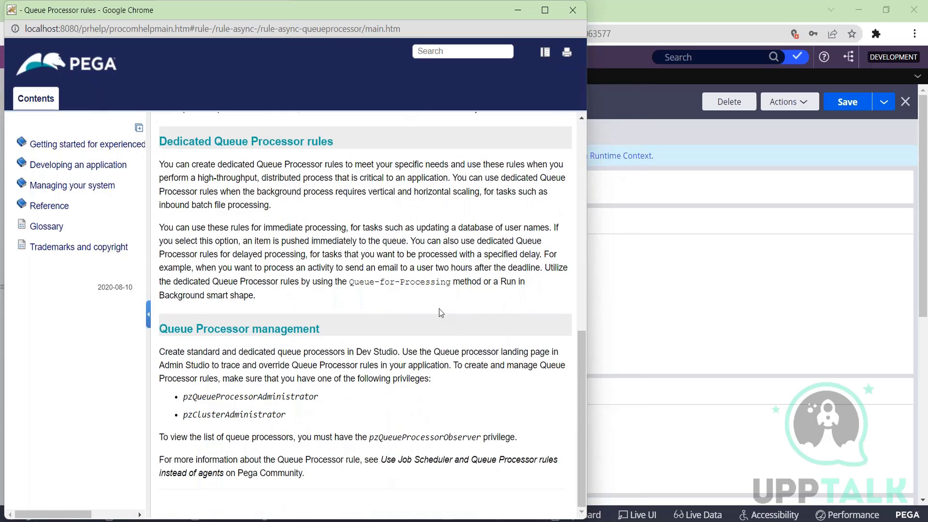
{"action": "left_click", "coordinate": [633, 274]}
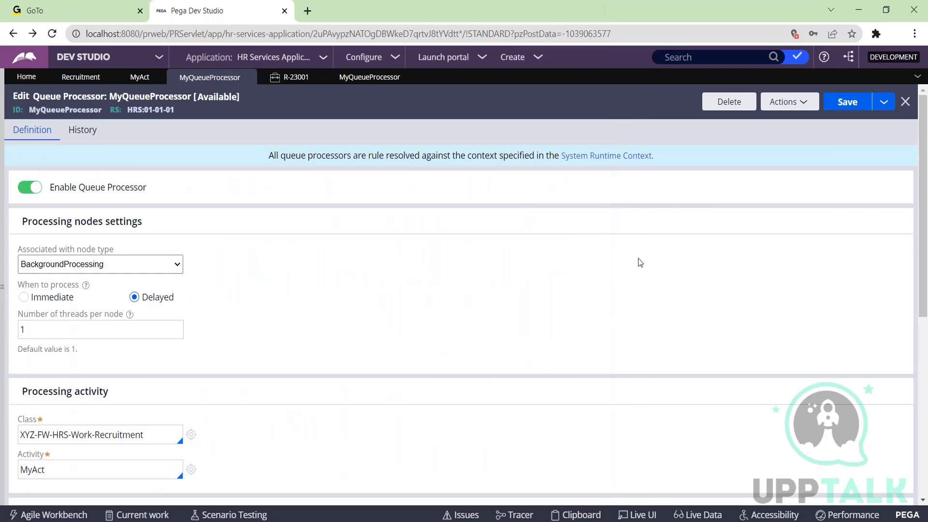
{"action": "right_click", "coordinate": [638, 260]}
{"action": "right_click", "coordinate": [441, 302]}
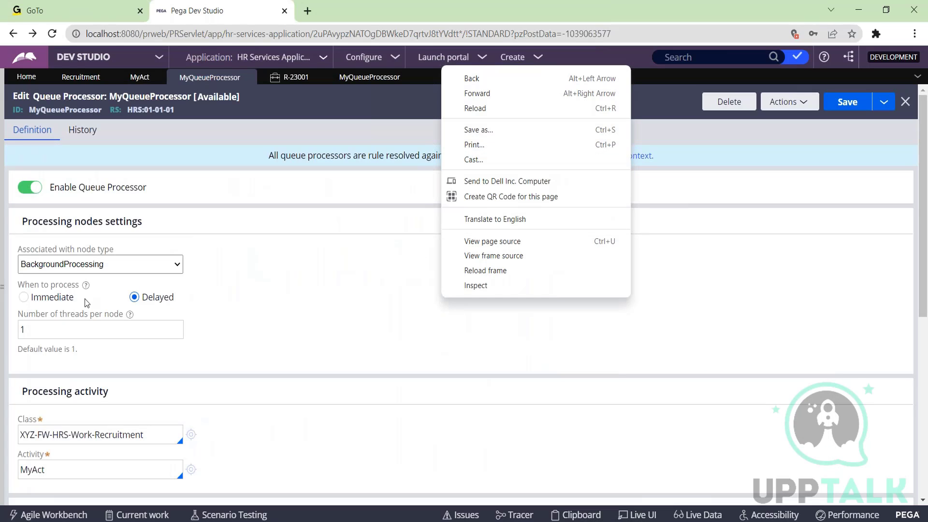
{"action": "left_click", "coordinate": [134, 298]}
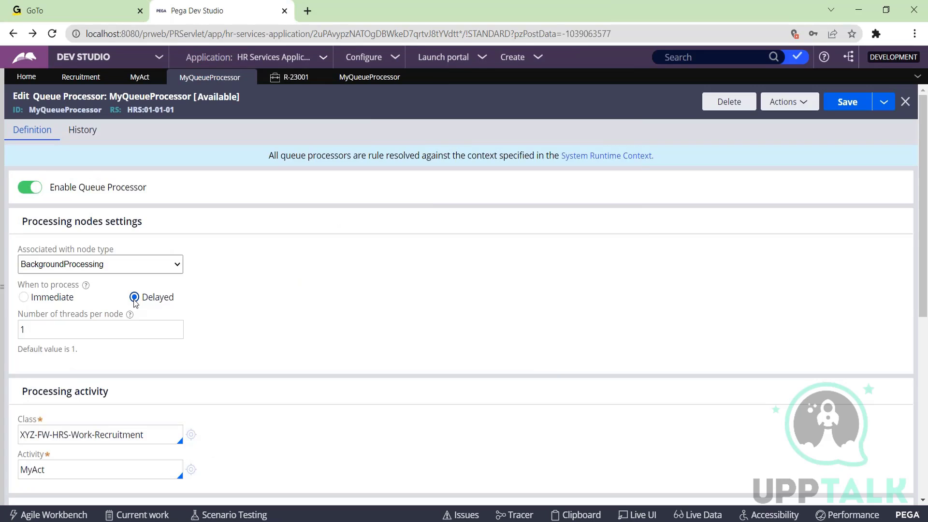
- Try the Standard queue type with the MyAct activity on Recruitment's Run in background step, and restore the Dedicated type
{"action": "left_click", "coordinate": [76, 80]}
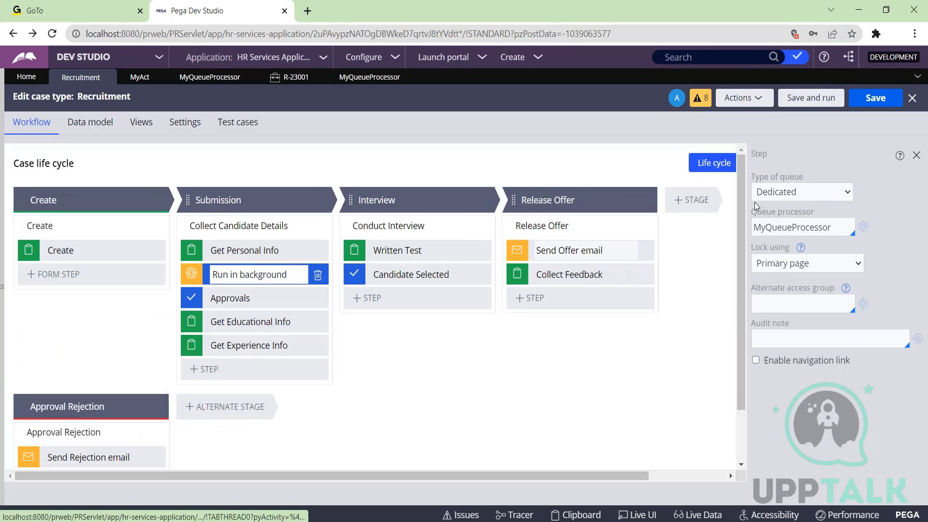
{"action": "left_click", "coordinate": [793, 194]}
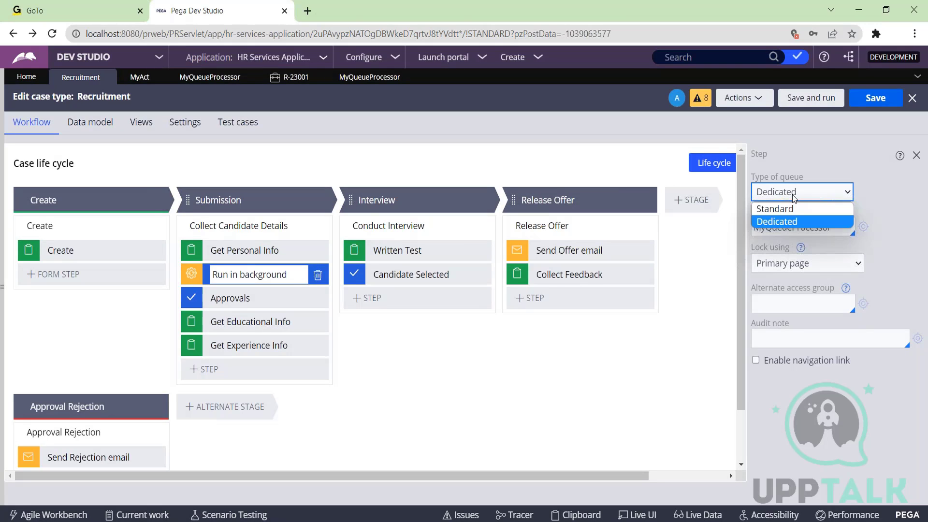
{"action": "left_click", "coordinate": [792, 210]}
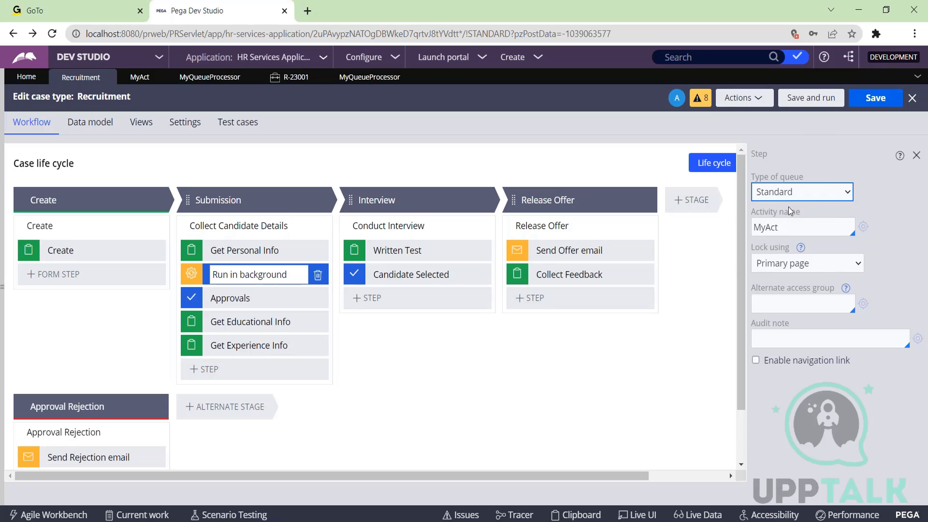
{"action": "left_click", "coordinate": [800, 234]}
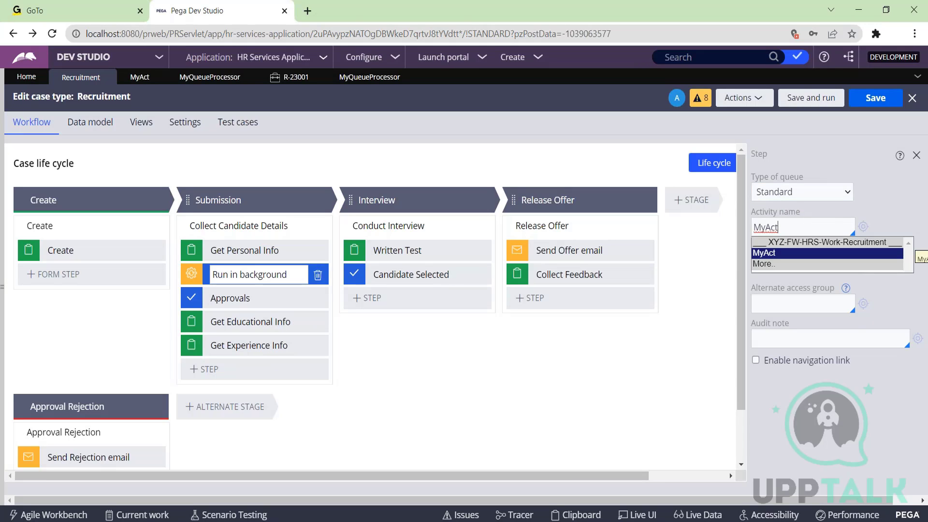
{"action": "key", "text": "Return"}
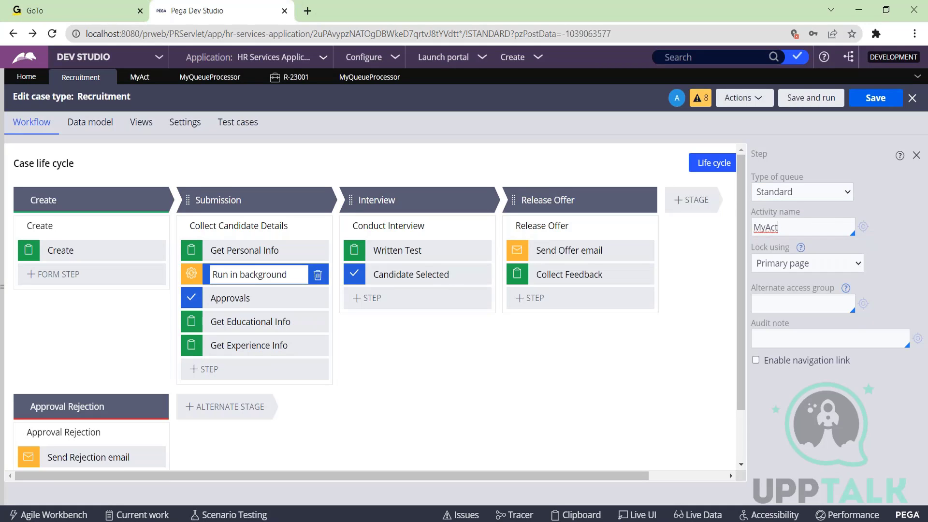
{"action": "left_click", "coordinate": [809, 196]}
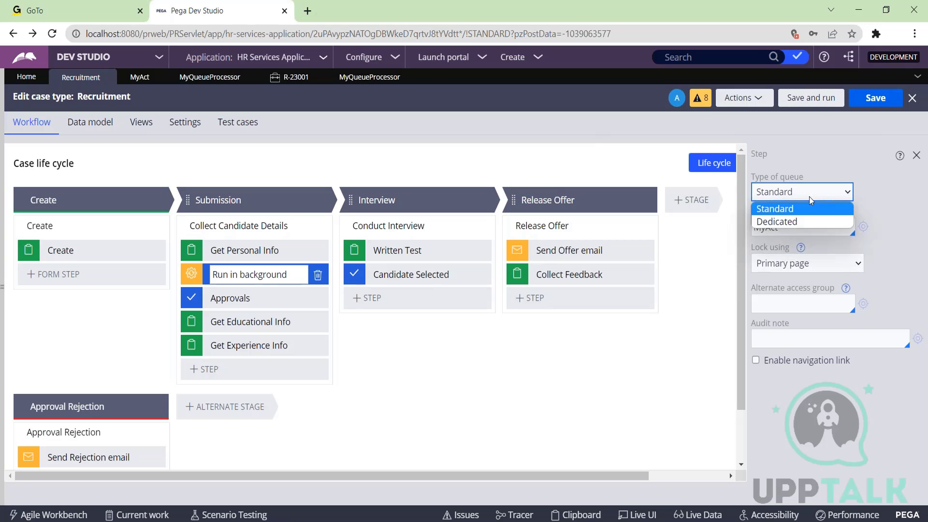
{"action": "left_click", "coordinate": [804, 222]}
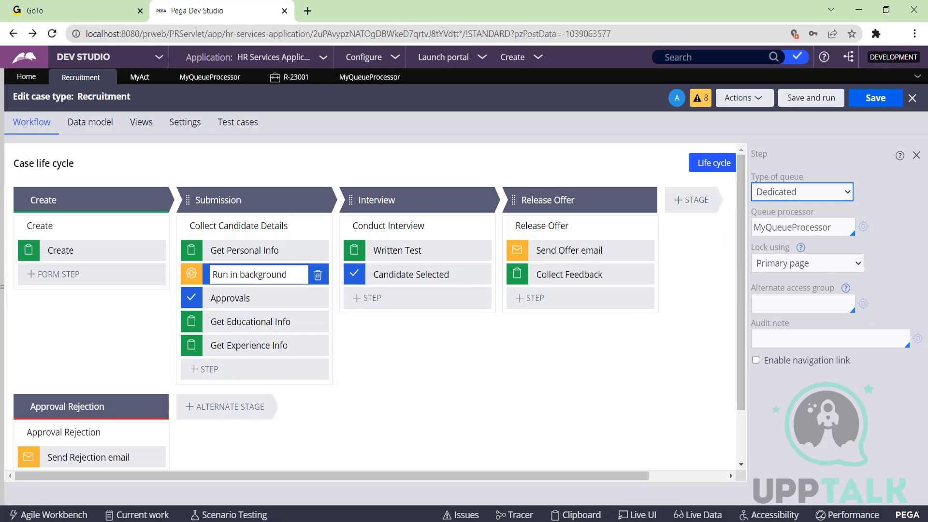